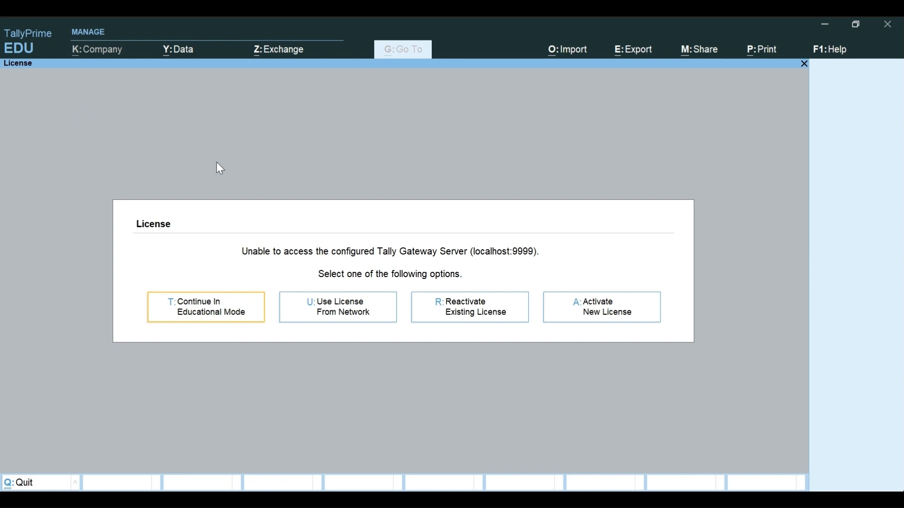
Step: Continue in Educational Mode to load VETRIVER GOOD HEALTH FOOD PVT LTD on the Gateway of Tally
{"action": "left_click", "coordinate": [200, 317]}
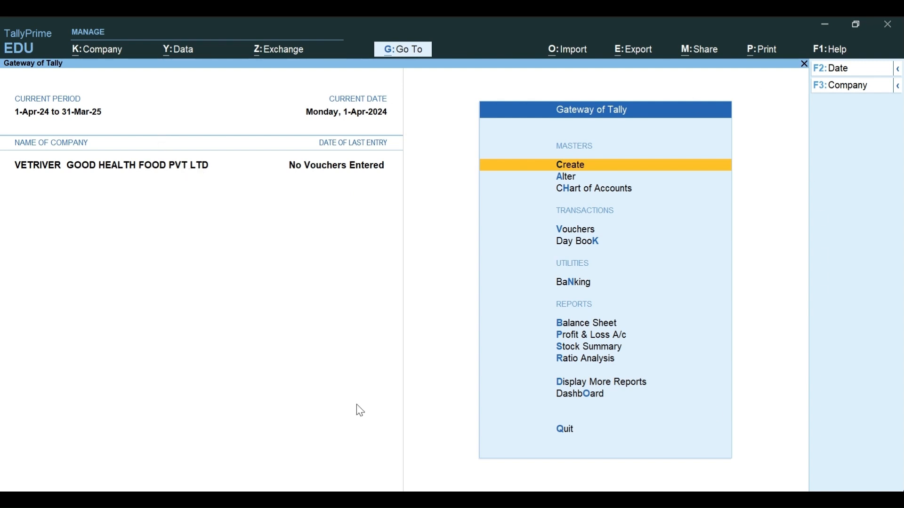
Step: Choose Create Company from the F3 company list
{"action": "left_click", "coordinate": [857, 87]}
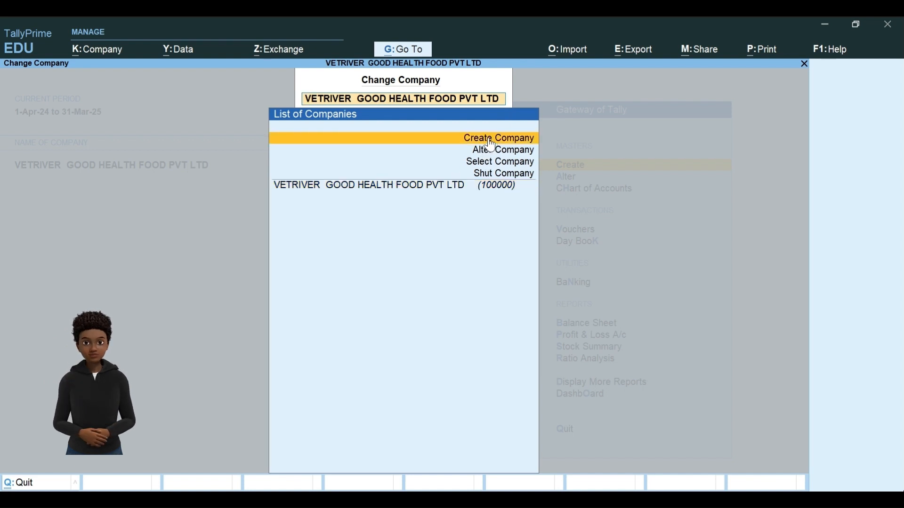
{"action": "key", "text": "Return"}
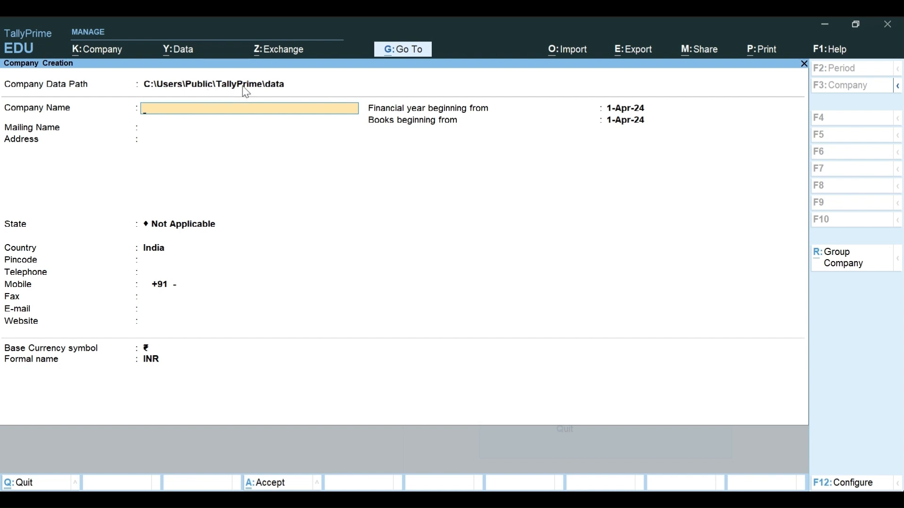
{"action": "left_click", "coordinate": [282, 85]}
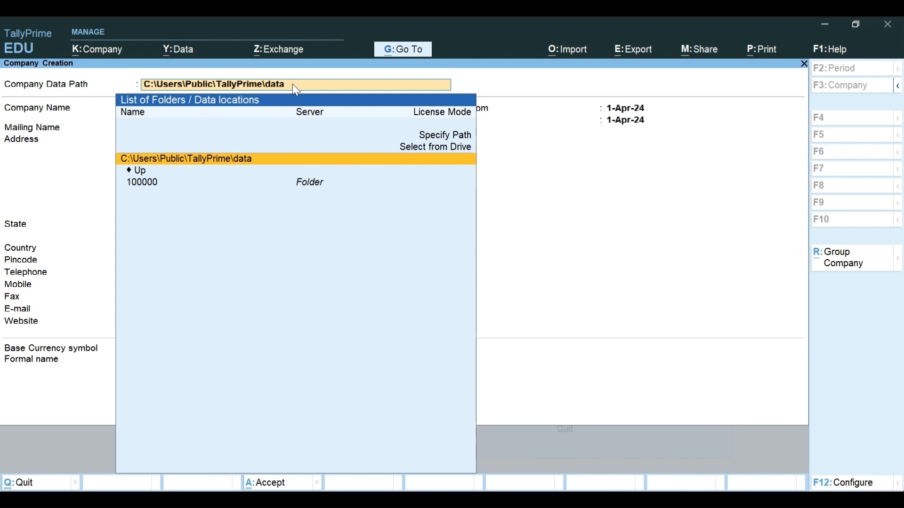
{"action": "key", "text": "Return"}
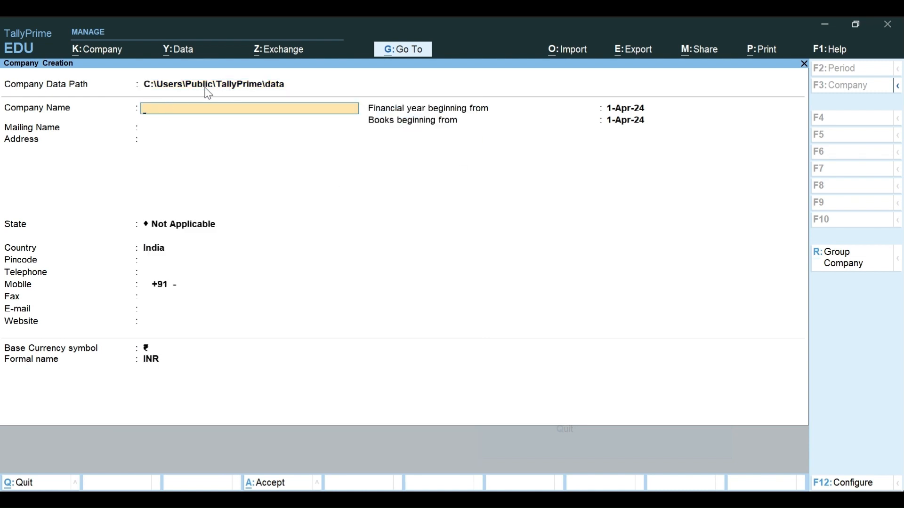
{"action": "left_click", "coordinate": [281, 88]}
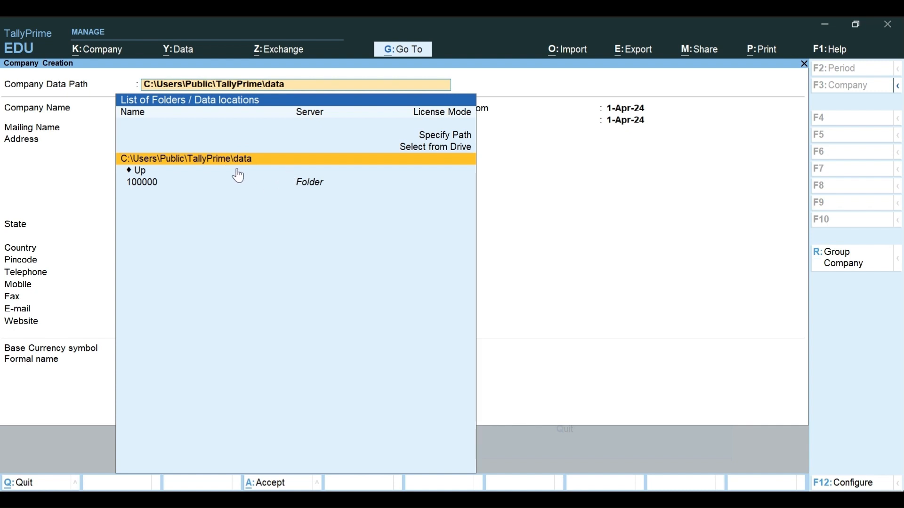
{"action": "key", "text": "Return"}
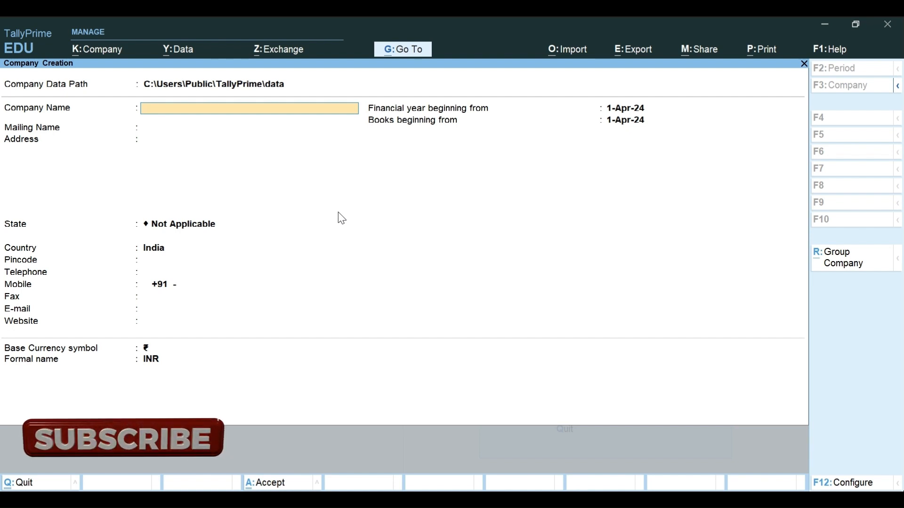
Step: Enter Rose Flower Saloon as company and mailing name, leaving the address blank
{"action": "type", "text": "Rose Flower"}
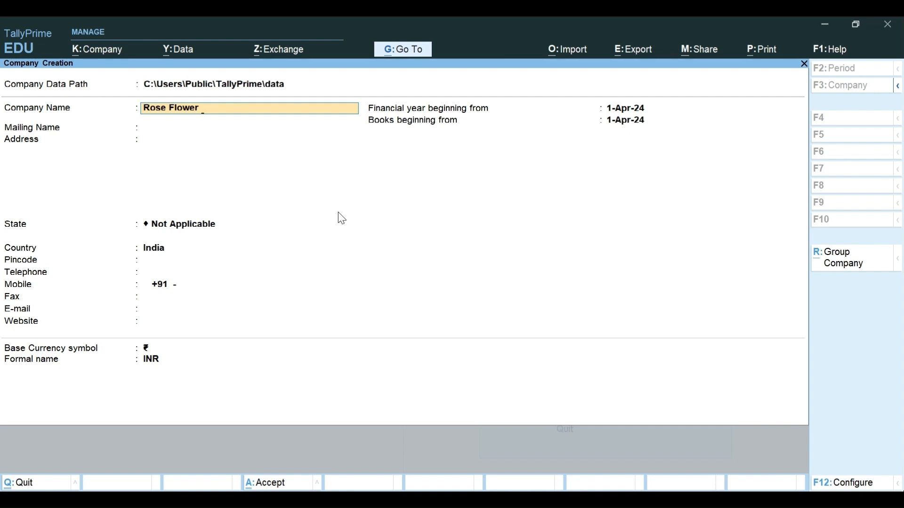
{"action": "type", "text": "Saloon"}
{"action": "key", "text": "Return"}
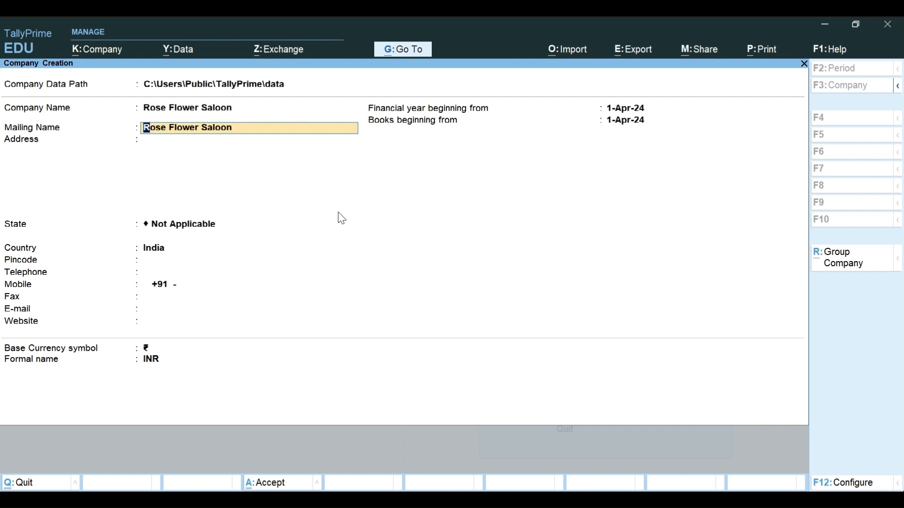
{"action": "key", "text": "Return"}
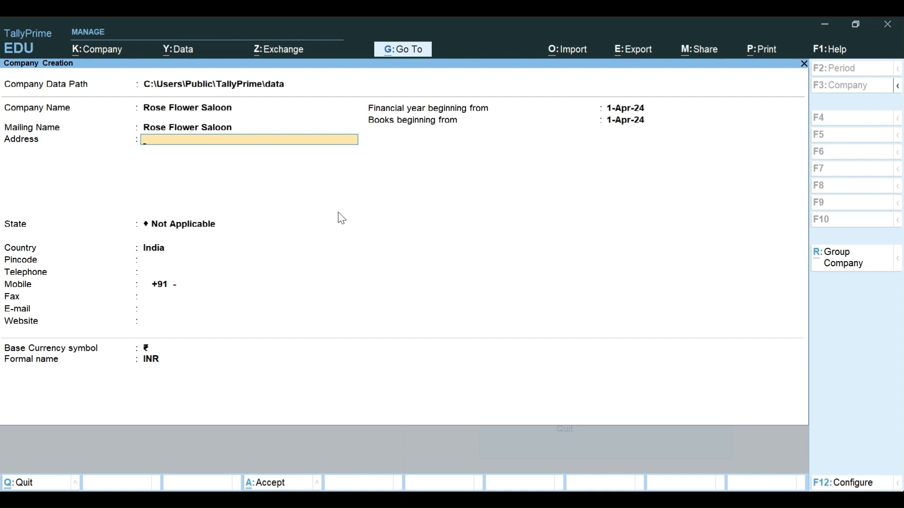
{"action": "key", "text": "Return"}
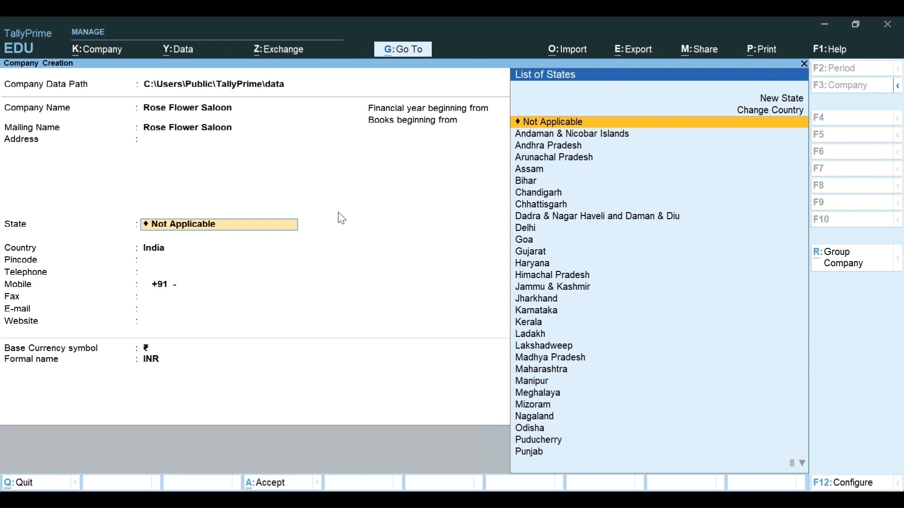
Step: Pick Kerala from the List of States for Rose Flower Saloon
{"action": "type", "text": "K"}
{"action": "key", "text": "Down"}
{"action": "key", "text": "Down"}
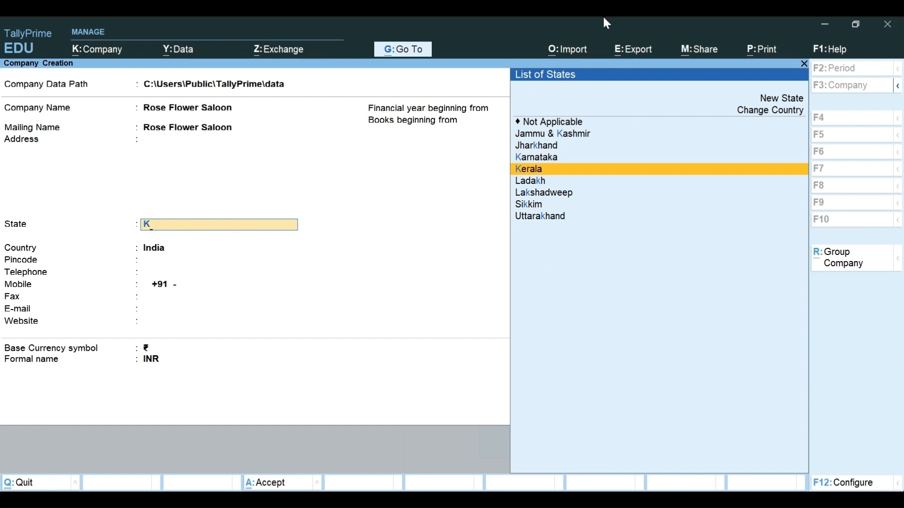
{"action": "key", "text": "BackSpace"}
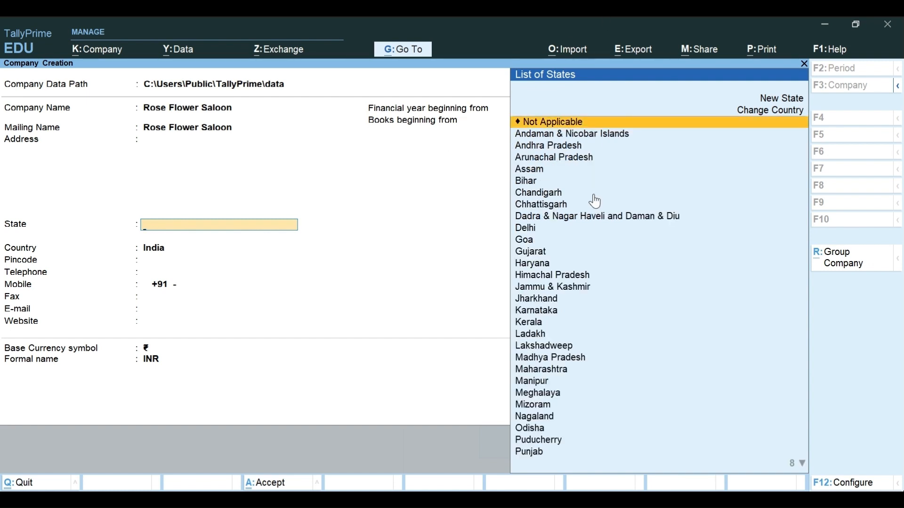
{"action": "type", "text": "T"}
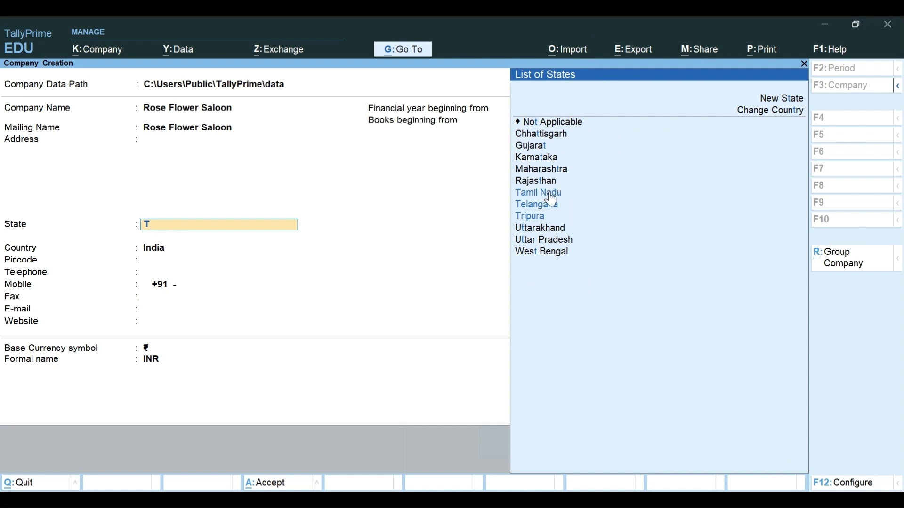
{"action": "key", "text": "BackSpace"}
{"action": "type", "text": "P"}
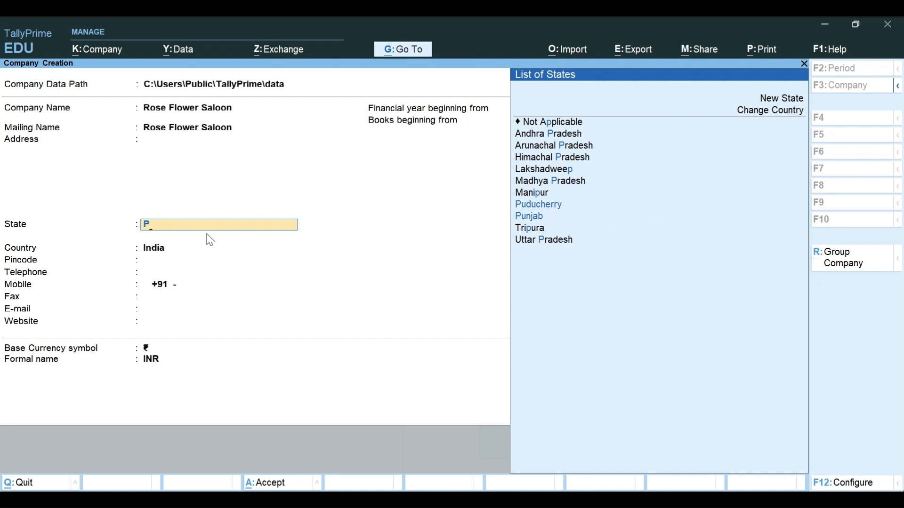
{"action": "key", "text": "BackSpace"}
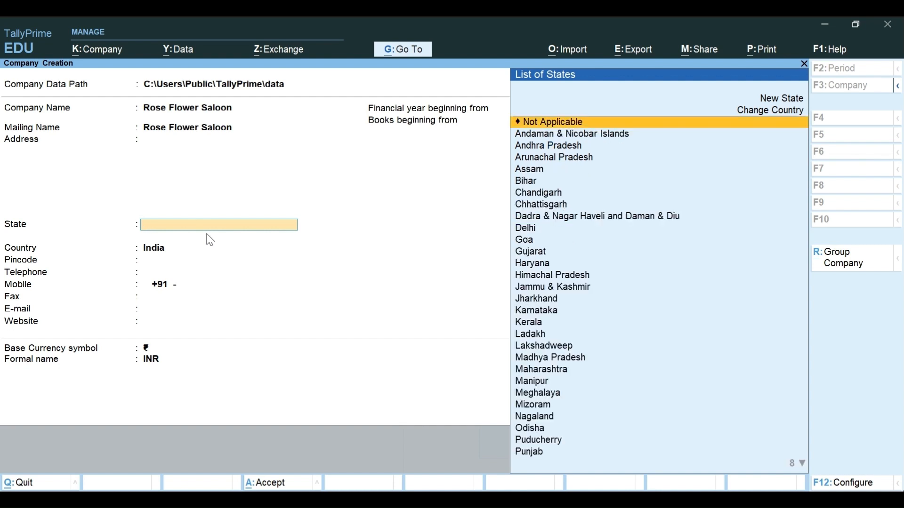
{"action": "type", "text": "K"}
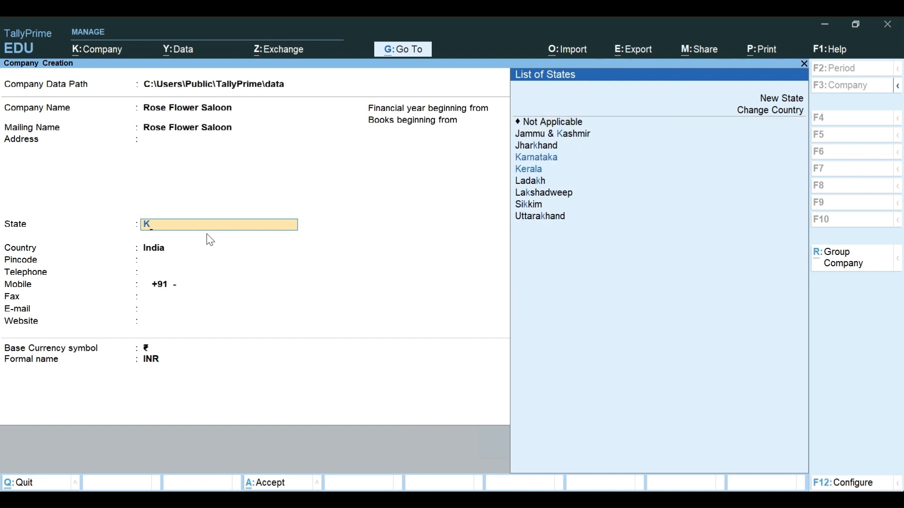
{"action": "key", "text": "Down"}
{"action": "key", "text": "Return"}
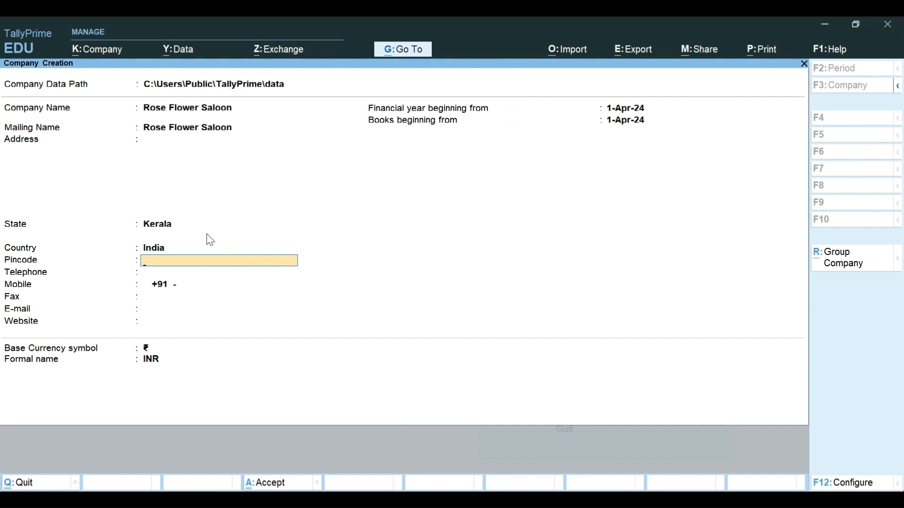
Step: Keep the 1-Apr-24 financial year and INR currency, then accept the company form
{"action": "key", "text": "Return"}
{"action": "key", "text": "Return"}
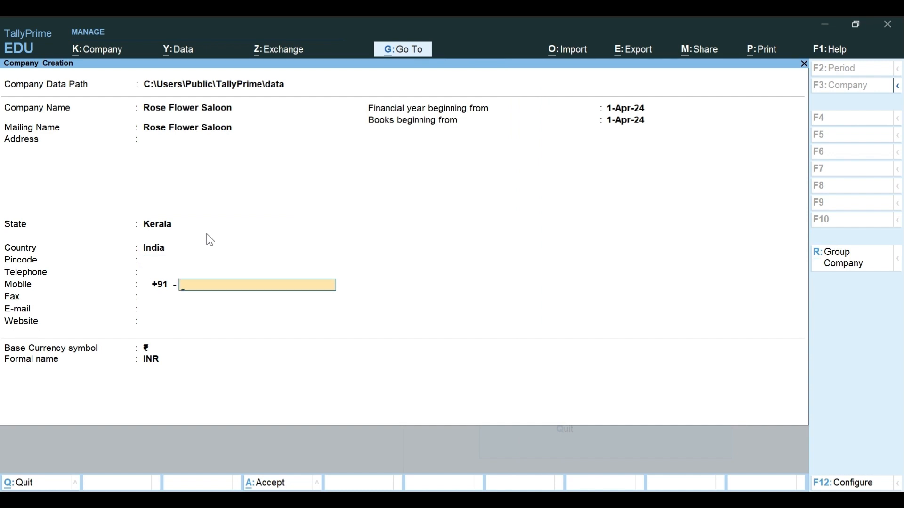
{"action": "key", "text": "Return"}
{"action": "key", "text": "Return"}
{"action": "key", "text": "Return"}
{"action": "key", "text": "Return"}
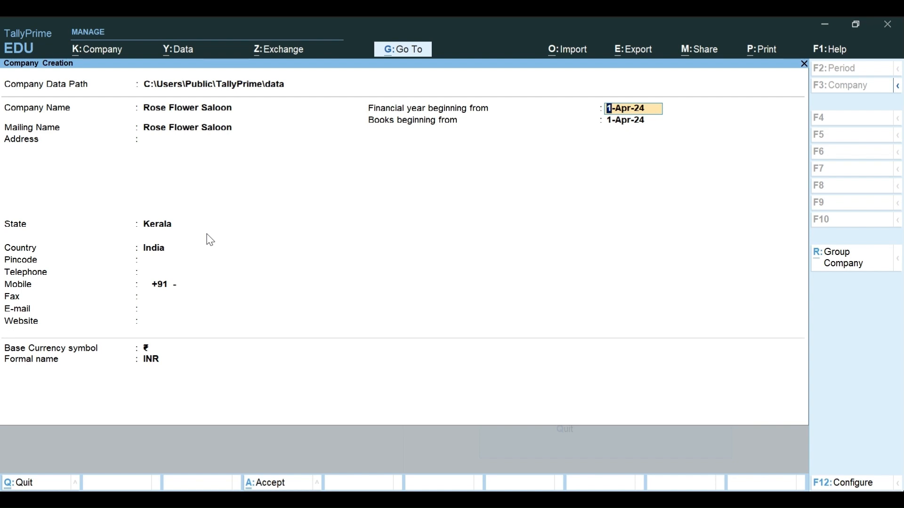
{"action": "key", "text": "Return"}
{"action": "key", "text": "Return"}
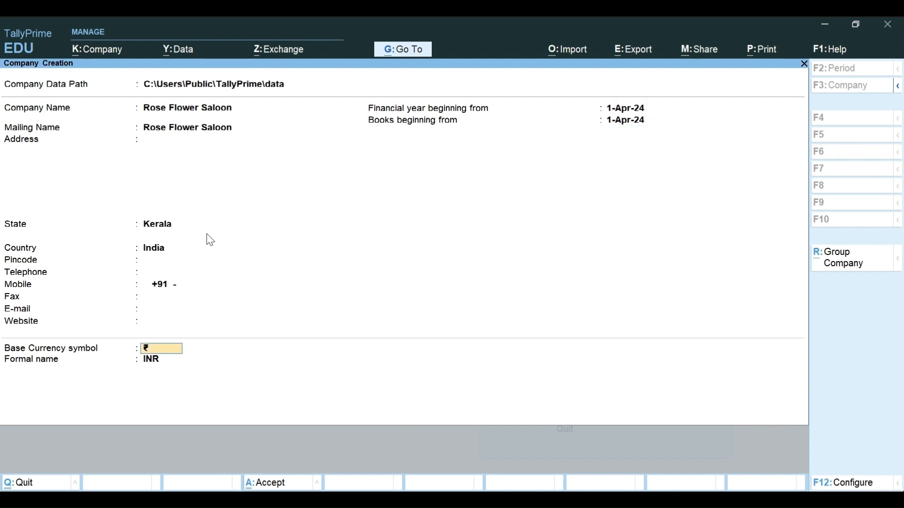
{"action": "key", "text": "Return"}
{"action": "key", "text": "Return"}
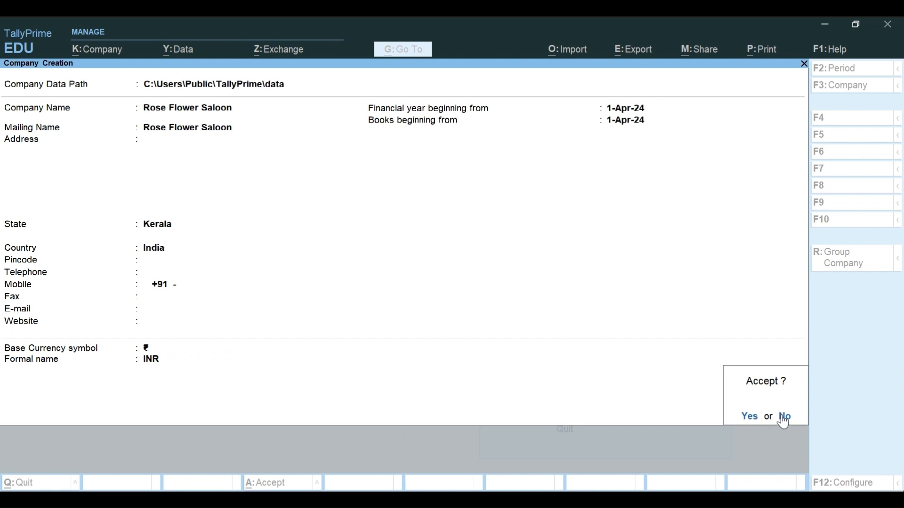
{"action": "left_click", "coordinate": [740, 418]}
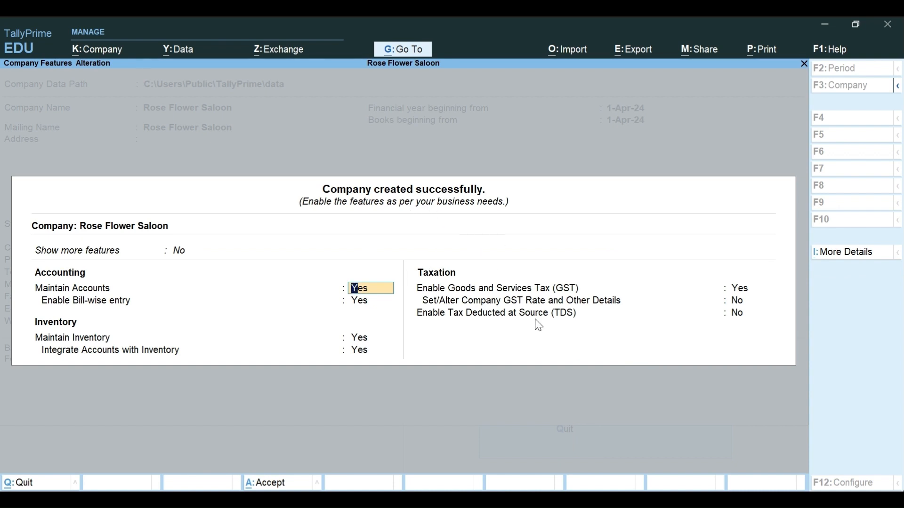
Step: Accept the default company features and GST details for Rose Flower Saloon
{"action": "key", "text": "Return"}
{"action": "key", "text": "Return"}
{"action": "key", "text": "Return"}
{"action": "key", "text": "Return"}
{"action": "key", "text": "Return"}
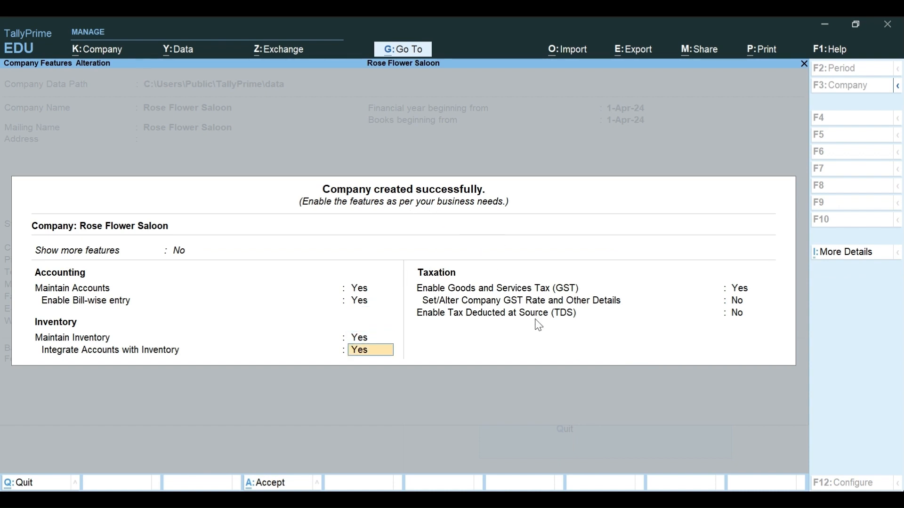
{"action": "key", "text": "Return"}
{"action": "key", "text": "Return"}
{"action": "key", "text": "Return"}
{"action": "key", "text": "Return"}
{"action": "key", "text": "Return"}
{"action": "key", "text": "Return"}
{"action": "key", "text": "Return"}
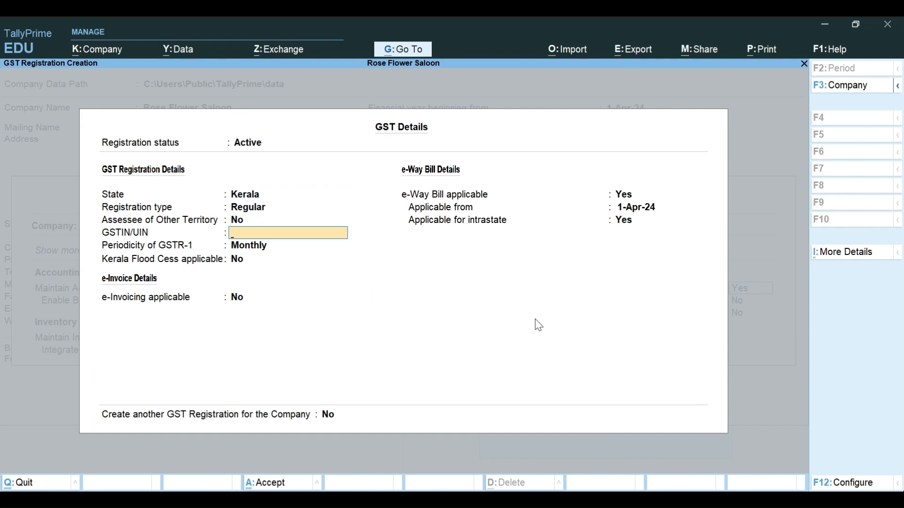
{"action": "key", "text": "Return"}
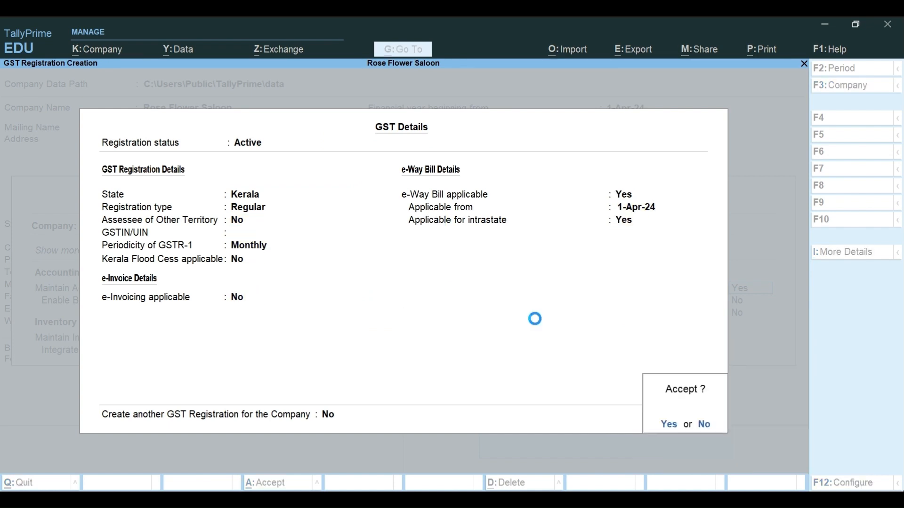
{"action": "key", "text": "Return"}
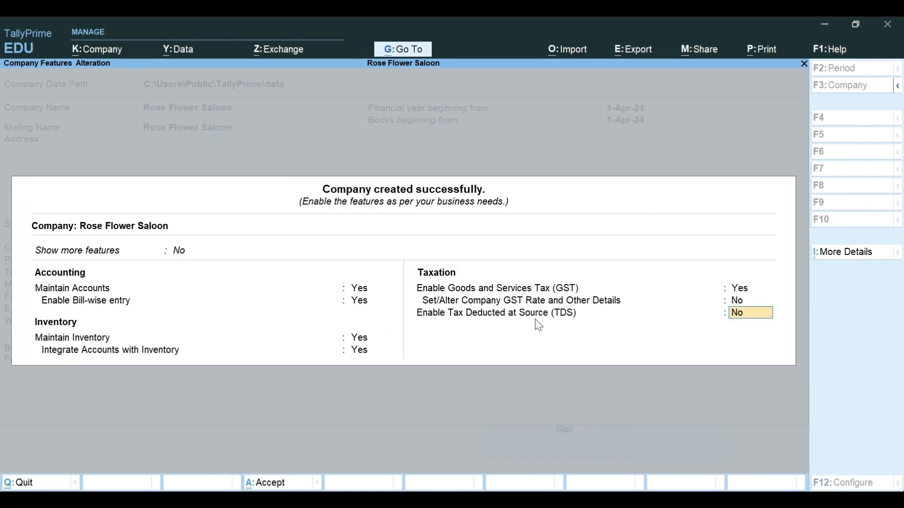
{"action": "key", "text": "Return"}
{"action": "key", "text": "Return"}
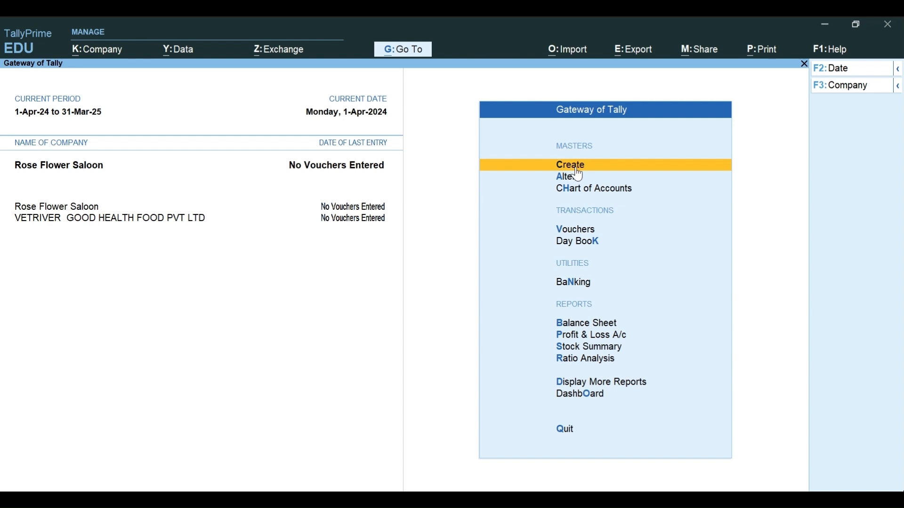
Step: Create a second company named Golden Foods Exports, with matching mailing name
{"action": "left_click", "coordinate": [849, 88]}
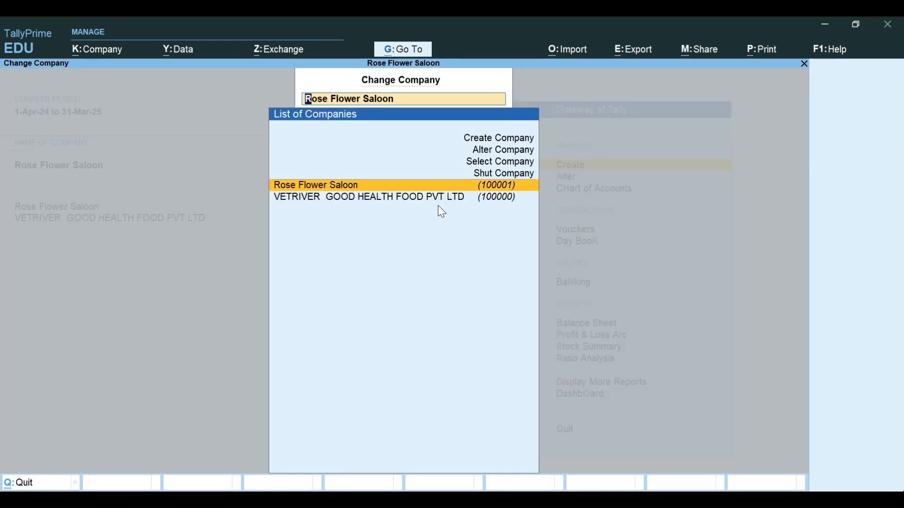
{"action": "left_click", "coordinate": [480, 138]}
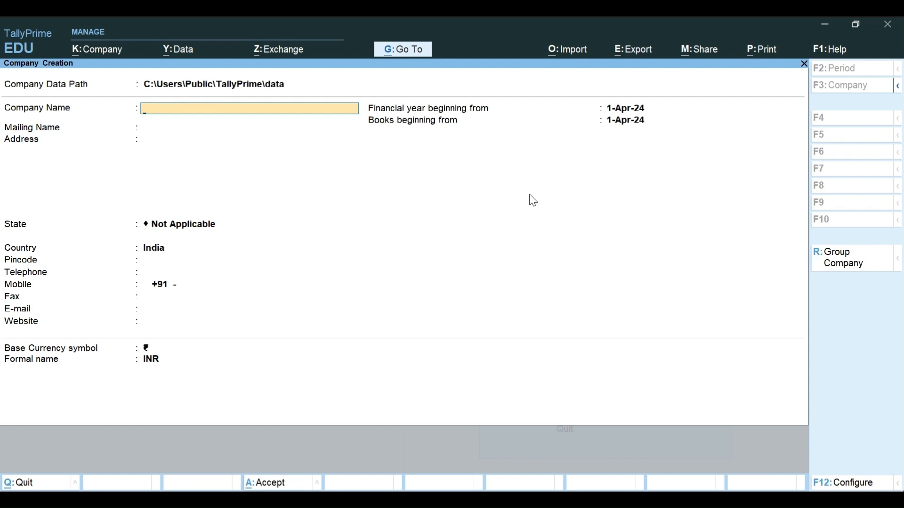
{"action": "type", "text": "Golden Foods"}
{"action": "key", "text": "Return"}
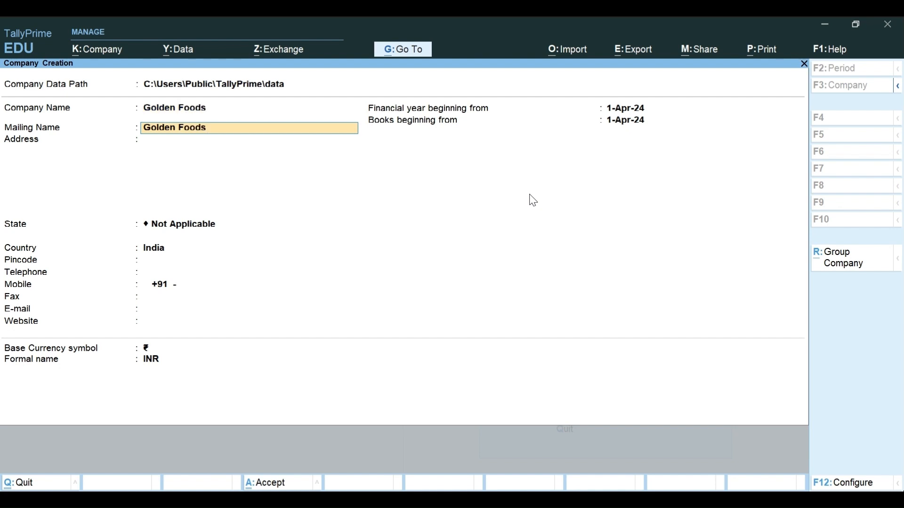
{"action": "key", "text": "shift+Tab"}
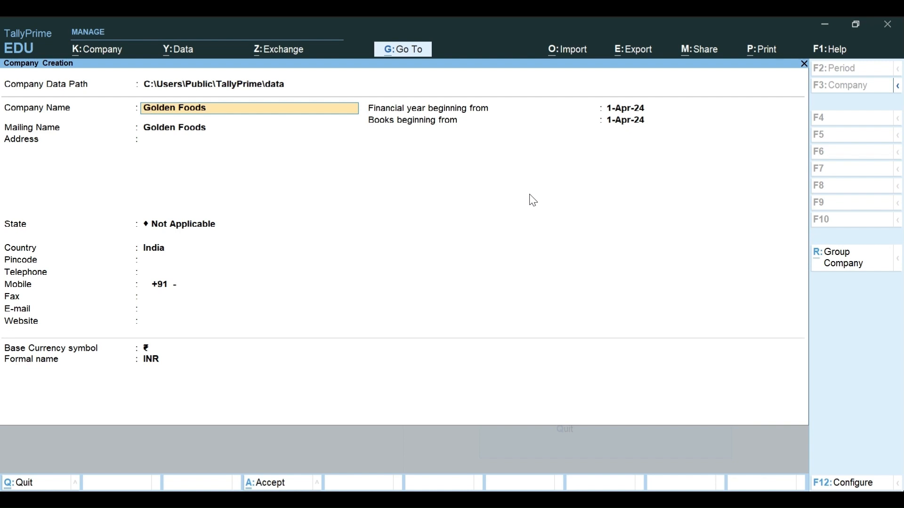
{"action": "key", "text": "End"}
{"action": "type", "text": "Exports"}
{"action": "key", "text": "Return"}
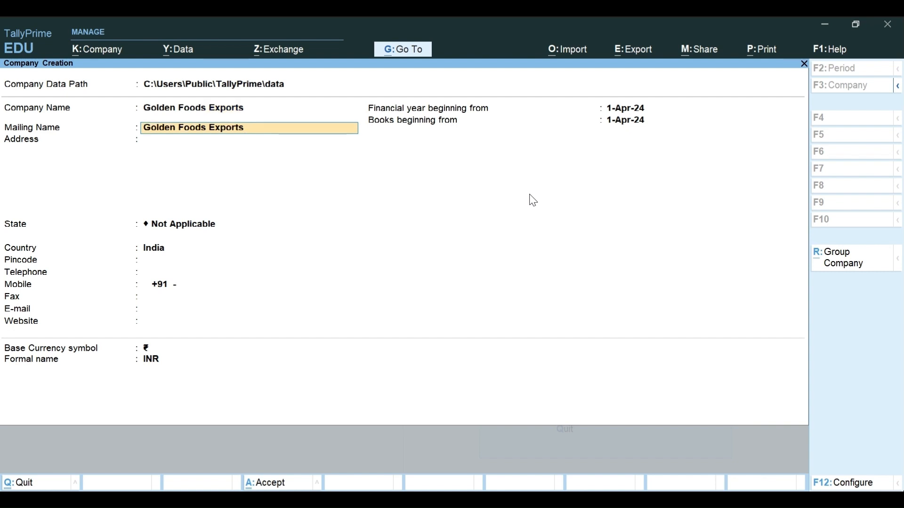
{"action": "key", "text": "Return"}
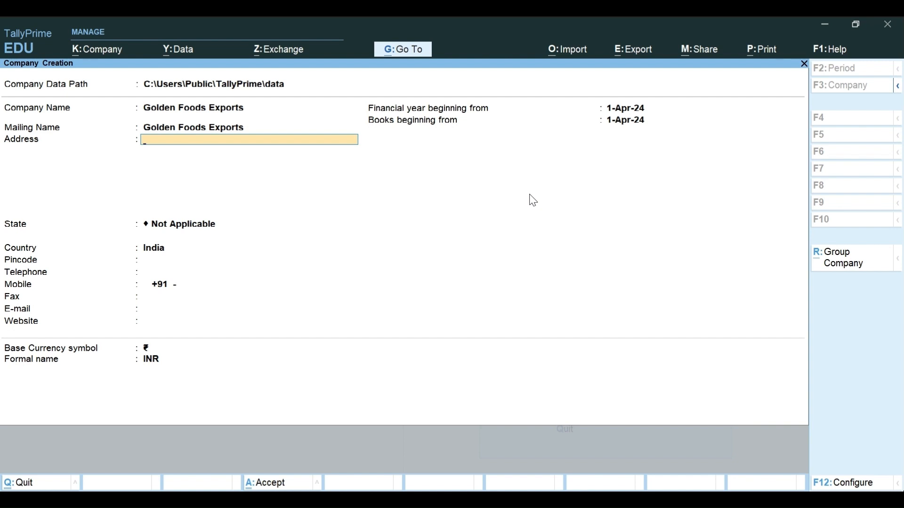
{"action": "key", "text": "Return"}
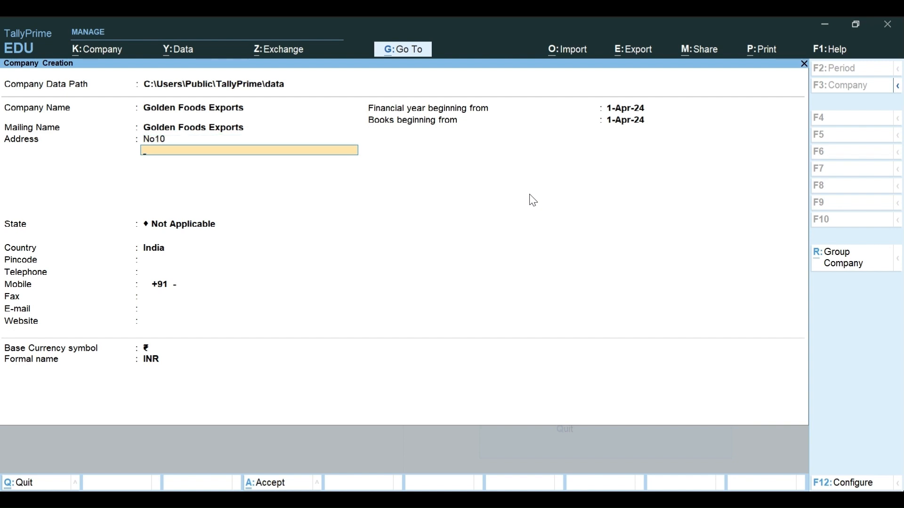
{"action": "key", "text": "Return"}
{"action": "key", "text": "Return"}
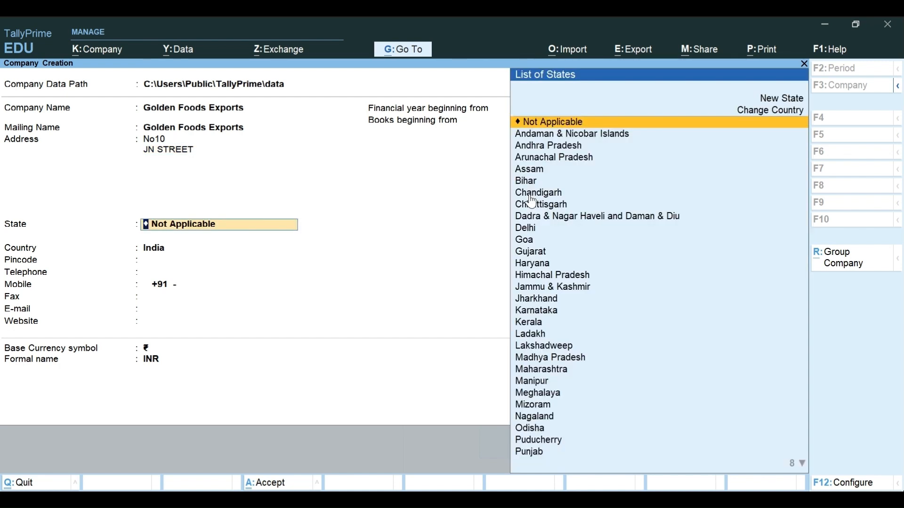
Step: Set the state to Puducherry, leave the pincode empty, and skip the contact fields
{"action": "type", "text": "PU"}
{"action": "key", "text": "Down"}
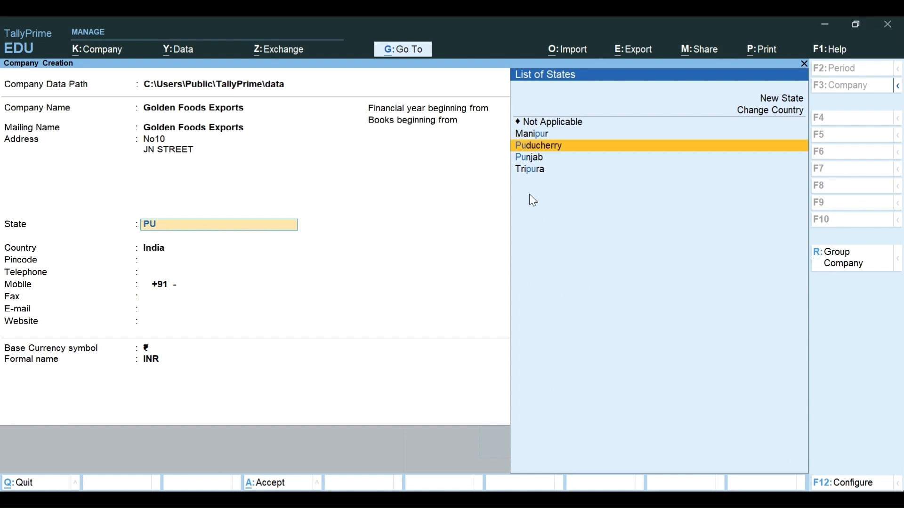
{"action": "key", "text": "Return"}
{"action": "type", "text": "605001"}
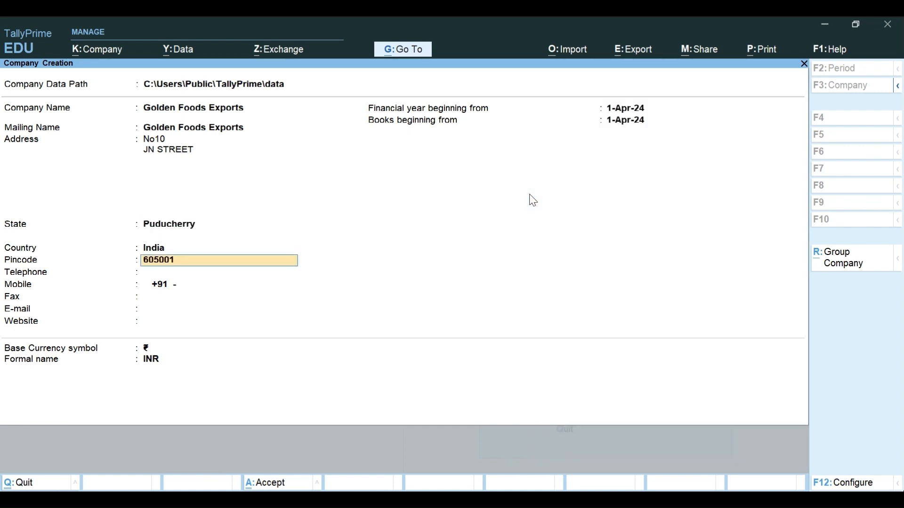
{"action": "key", "text": "Return"}
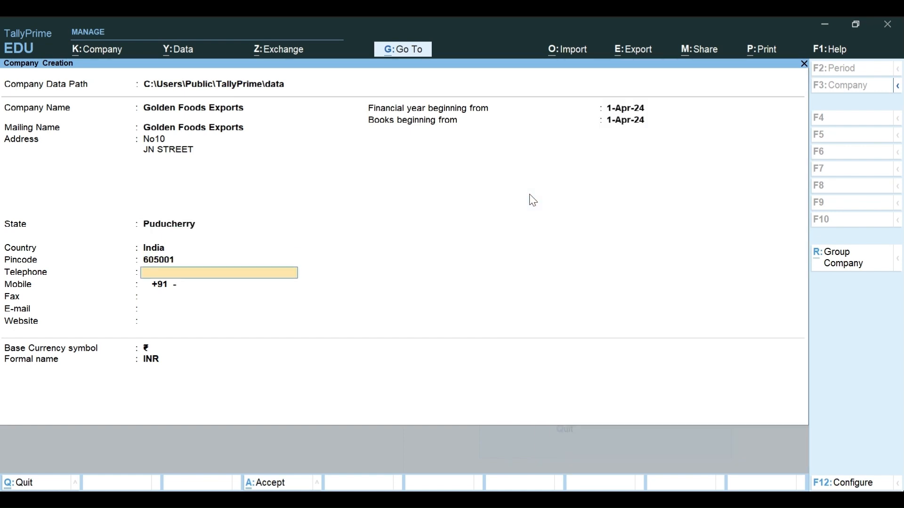
{"action": "key", "text": "BackSpace"}
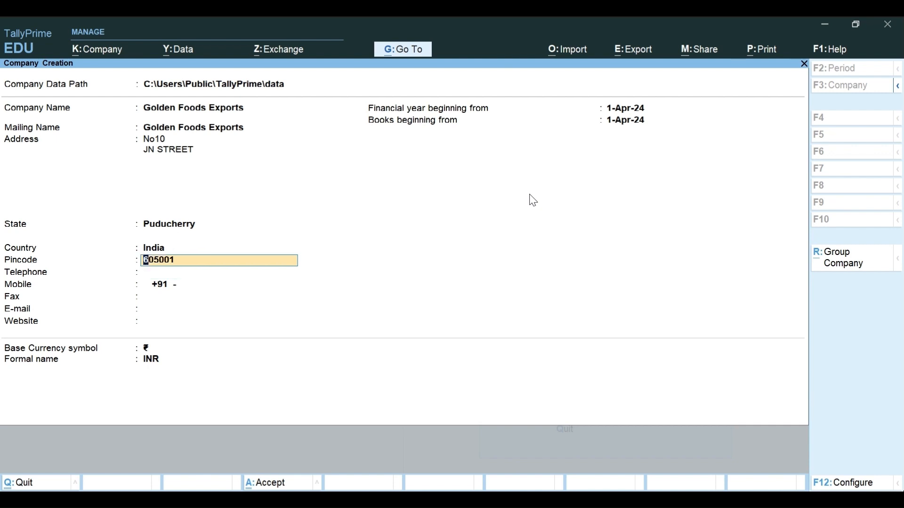
{"action": "key", "text": "BackSpace"}
{"action": "key", "text": "Return"}
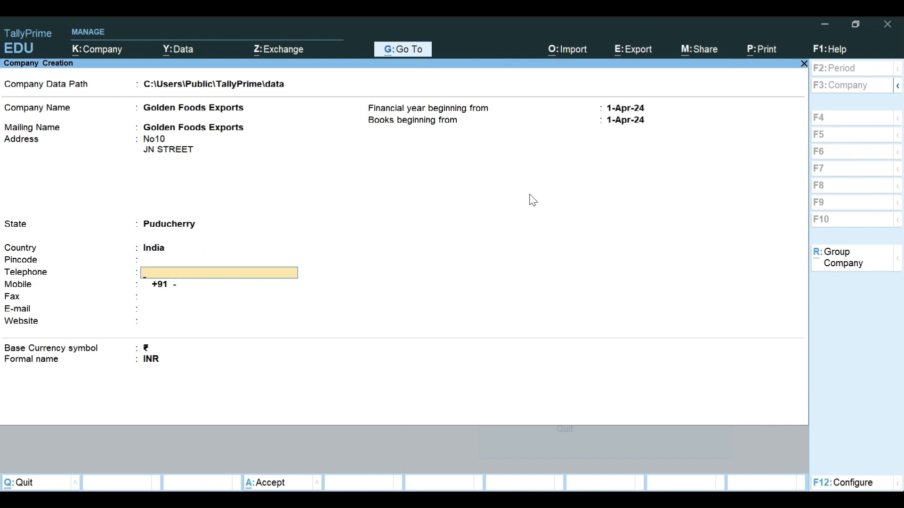
{"action": "key", "text": "Return"}
{"action": "key", "text": "Return"}
{"action": "key", "text": "Return"}
{"action": "key", "text": "Return"}
{"action": "key", "text": "Return"}
{"action": "key", "text": "Return"}
{"action": "key", "text": "Return"}
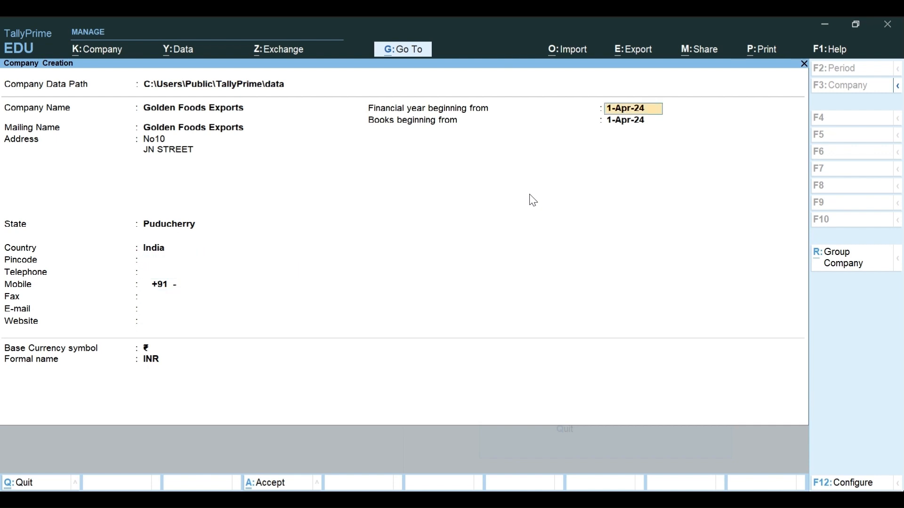
Step: Save Golden Foods Exports and accept its default company features
{"action": "key", "text": "Return"}
{"action": "key", "text": "Return"}
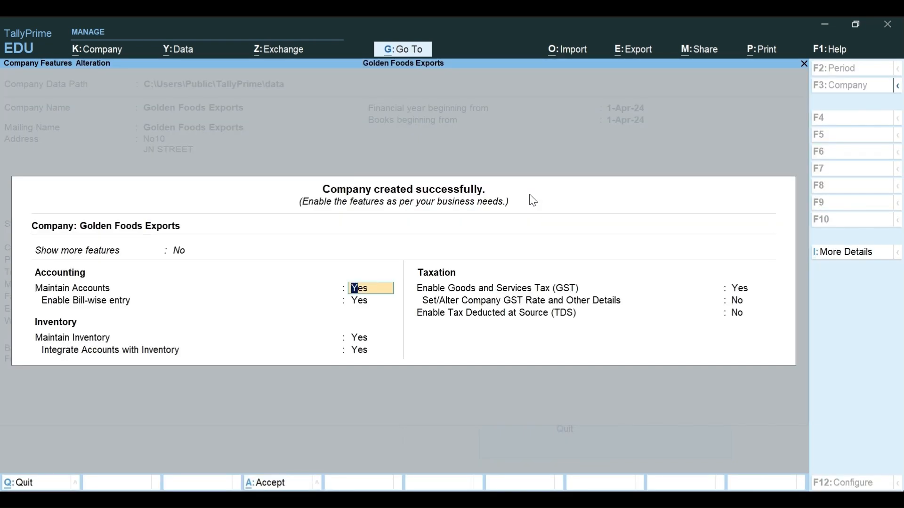
{"action": "key", "text": "Return"}
{"action": "key", "text": "Return"}
{"action": "key", "text": "Return"}
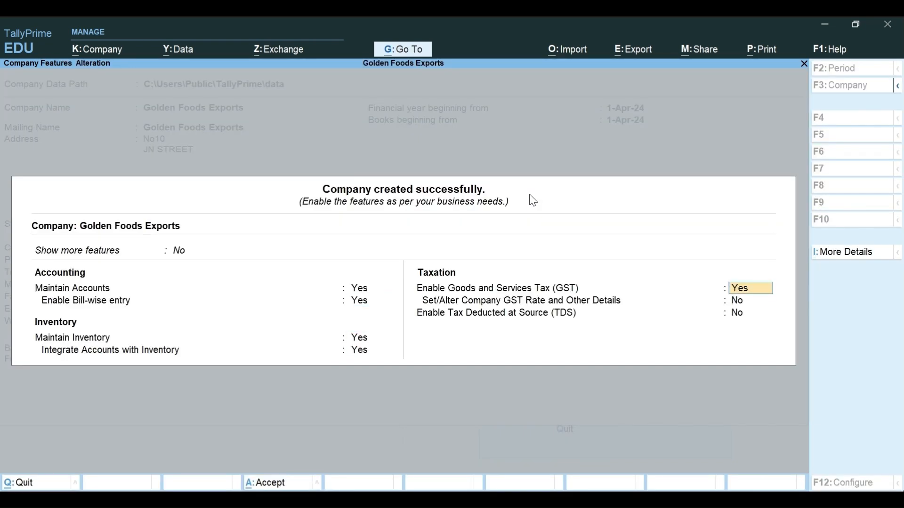
{"action": "key", "text": "ctrl+a"}
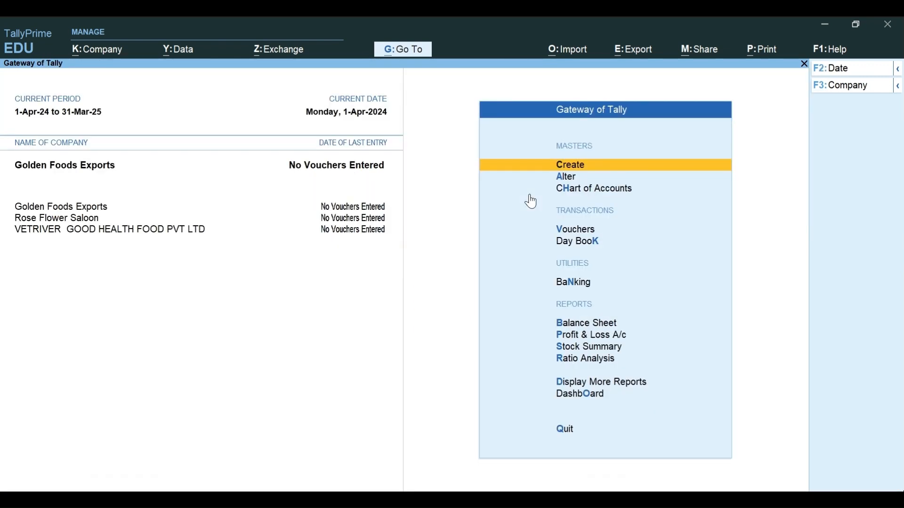
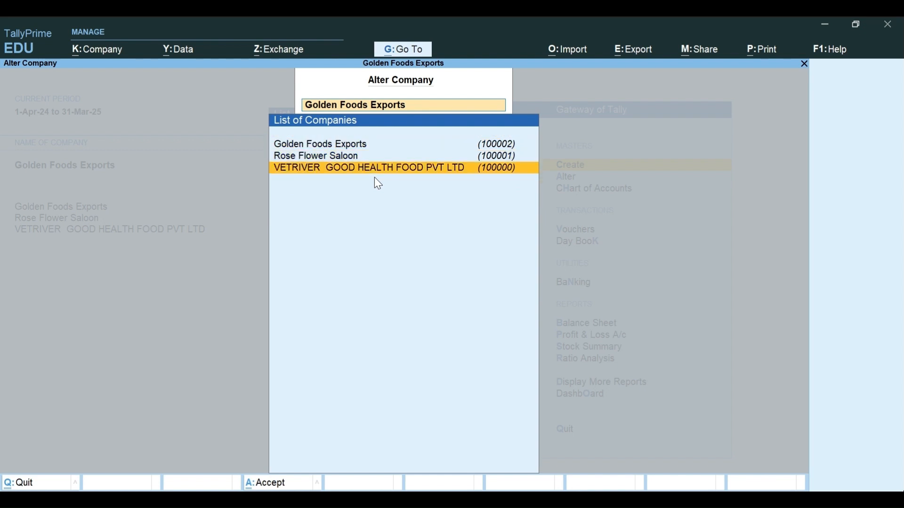
Step: Open Golden Foods Exports for alteration and enter its pincode
{"action": "key", "text": "Return"}
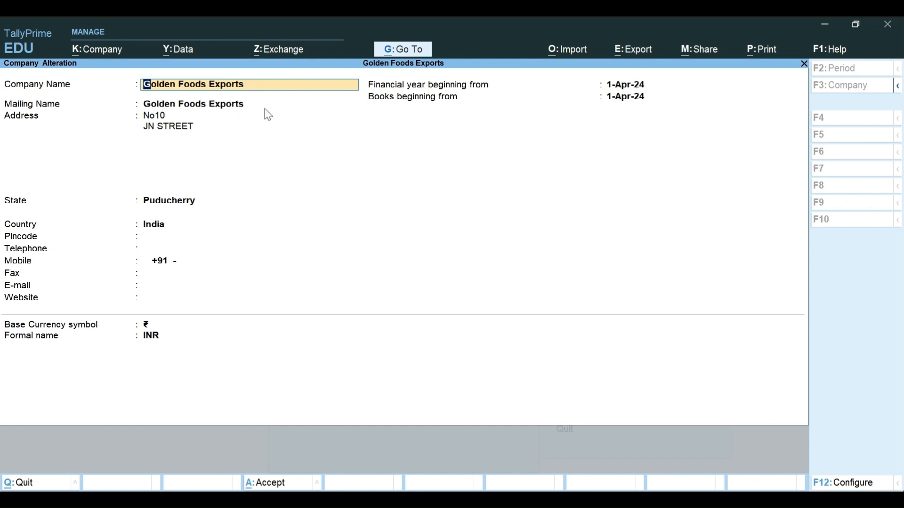
{"action": "key", "text": "Return"}
{"action": "key", "text": "Return"}
{"action": "key", "text": "Return"}
{"action": "key", "text": "Return"}
{"action": "key", "text": "Return"}
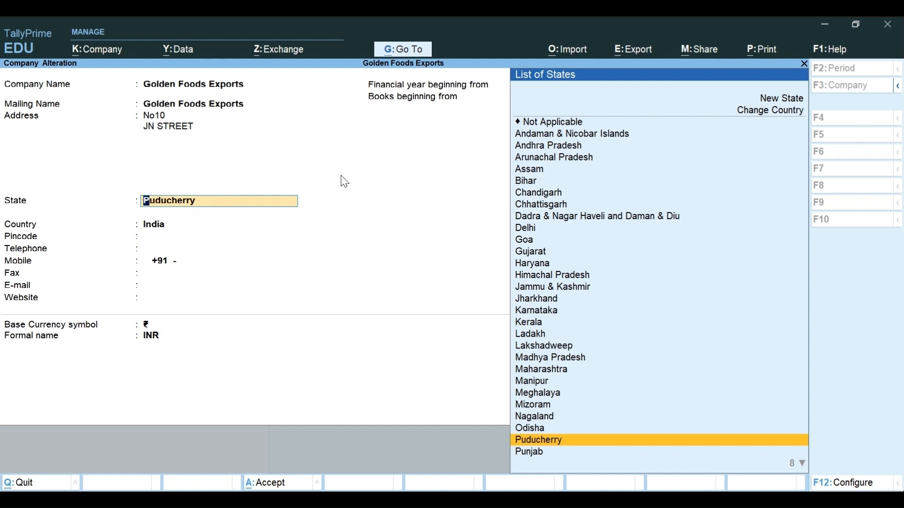
{"action": "key", "text": "Return"}
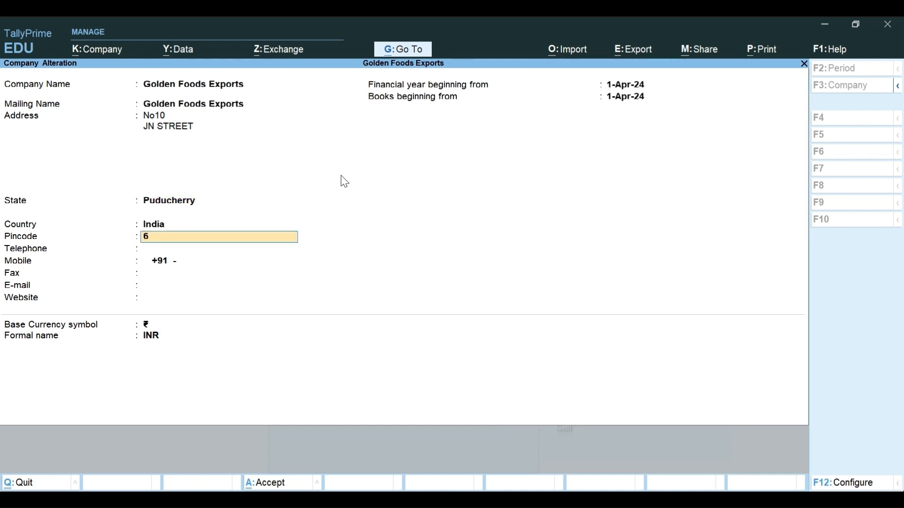
{"action": "type", "text": "605001"}
{"action": "key", "text": "Return"}
{"action": "key", "text": "Return"}
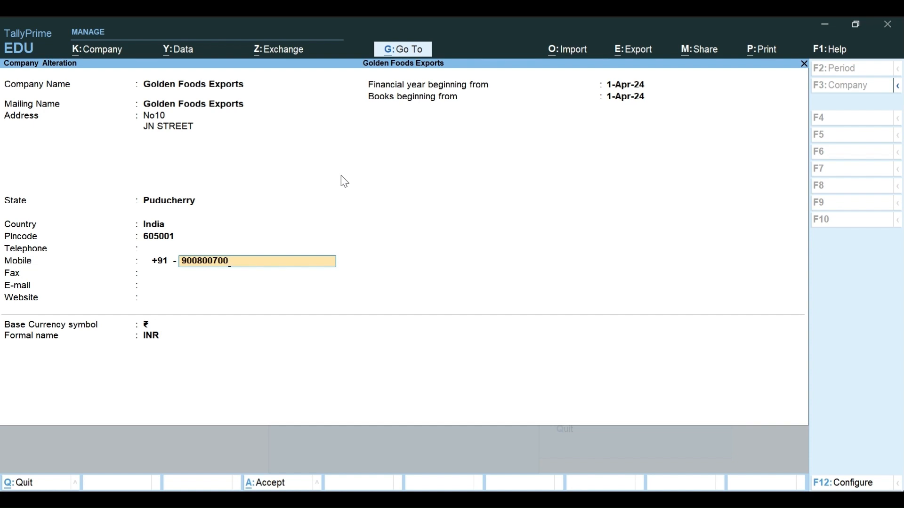
Step: Add the company's mobile number and save the Golden Foods Exports changes
{"action": "key", "text": "Return"}
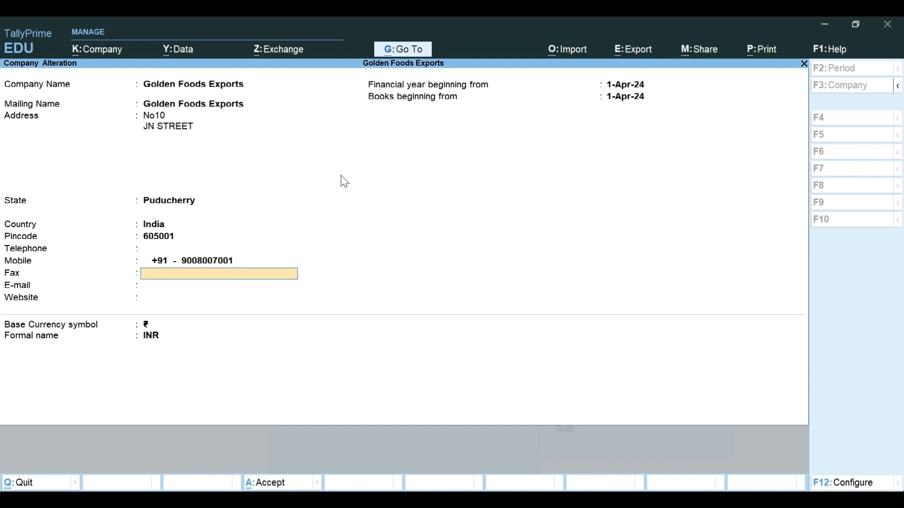
{"action": "key", "text": "Return"}
{"action": "key", "text": "Return"}
{"action": "key", "text": "Return"}
{"action": "key", "text": "Return"}
{"action": "key", "text": "Return"}
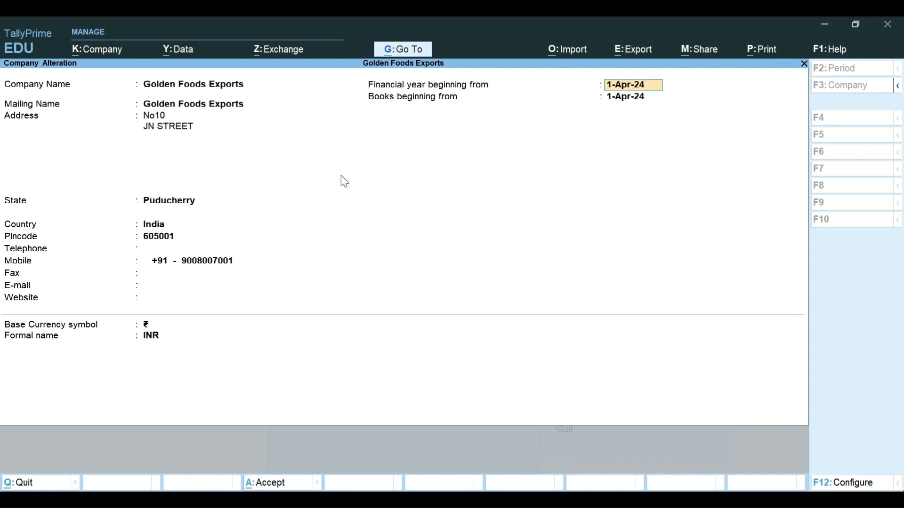
{"action": "key", "text": "Return"}
{"action": "key", "text": "Return"}
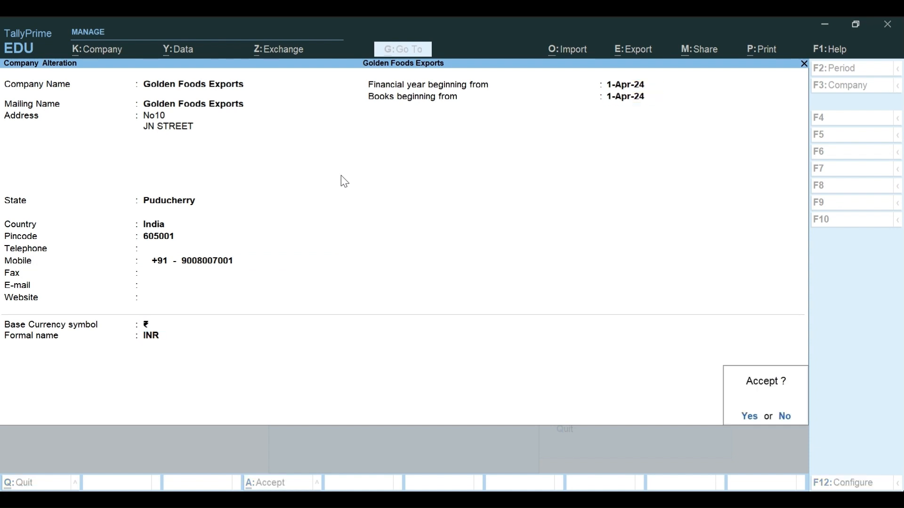
{"action": "key", "text": "Return"}
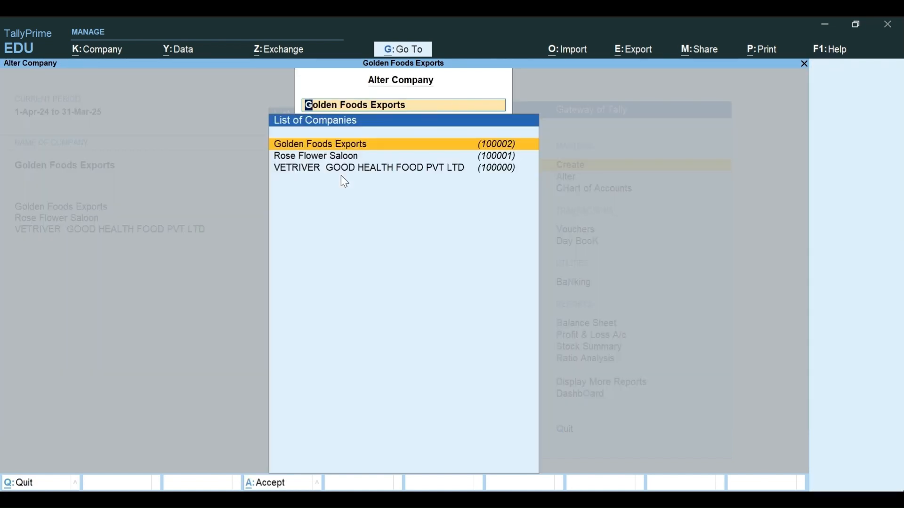
Step: Select Rose Flower Saloon in the company list and open it for alteration
{"action": "key", "text": "Down"}
{"action": "key", "text": "Up"}
{"action": "key", "text": "Down"}
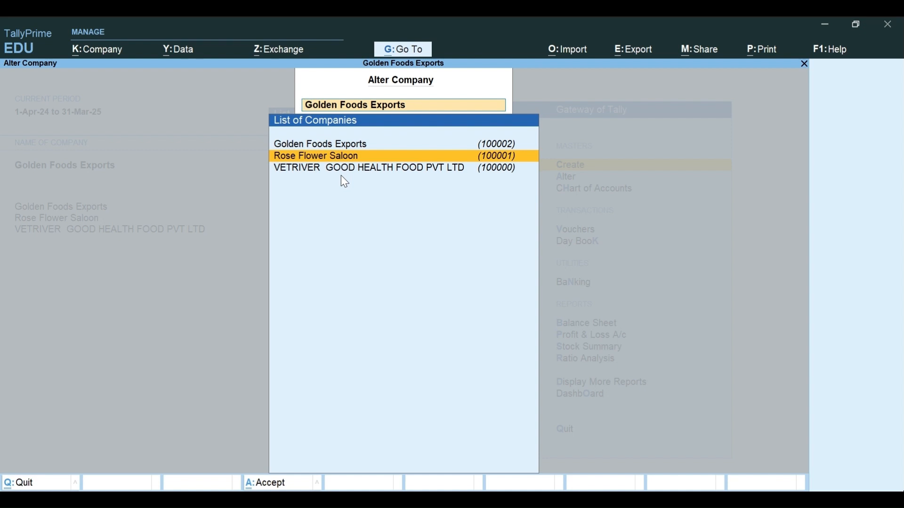
{"action": "key", "text": "Return"}
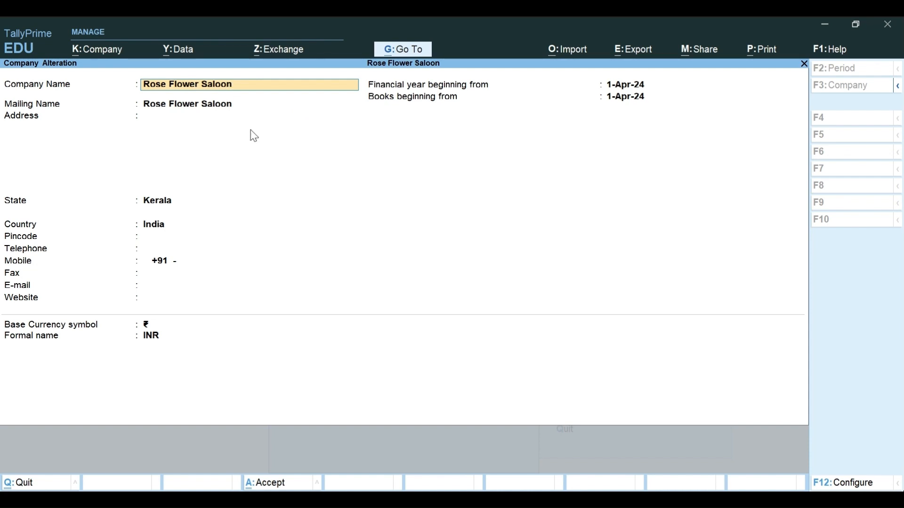
Step: Append 'Pvt Ltd' to the Rose Flower Saloon company name and accept it
{"action": "type", "text": "Pvt Lt"}
{"action": "key", "text": "Return"}
{"action": "key", "text": "Return"}
{"action": "key", "text": "Return"}
{"action": "key", "text": "Return"}
{"action": "key", "text": "Return"}
{"action": "key", "text": "Return"}
{"action": "key", "text": "Return"}
{"action": "key", "text": "Return"}
{"action": "key", "text": "Return"}
{"action": "key", "text": "Return"}
{"action": "key", "text": "Return"}
{"action": "key", "text": "Return"}
{"action": "key", "text": "Return"}
{"action": "key", "text": "Return"}
{"action": "key", "text": "Return"}
{"action": "key", "text": "Return"}
{"action": "key", "text": "Down"}
{"action": "key", "text": "Up"}
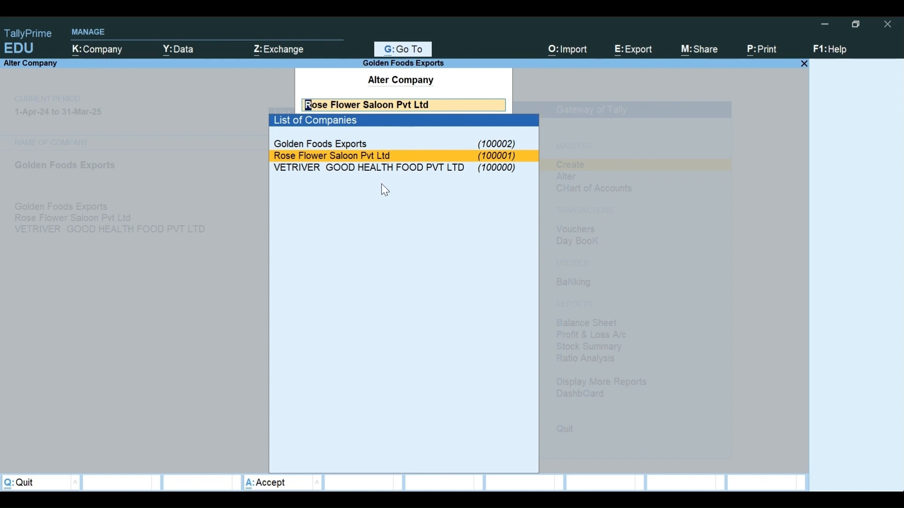
Step: Clear the Alter Company selection and return to the company options list
{"action": "key", "text": "BackSpace"}
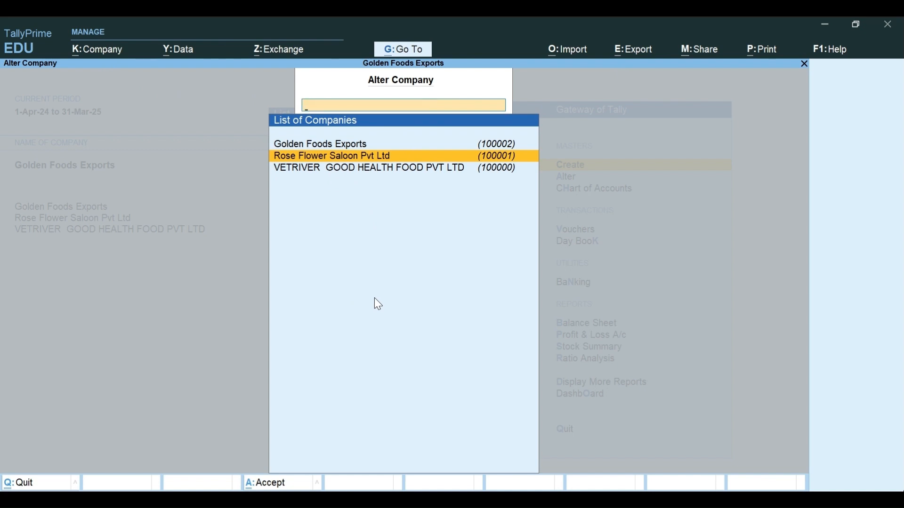
{"action": "key", "text": "Escape"}
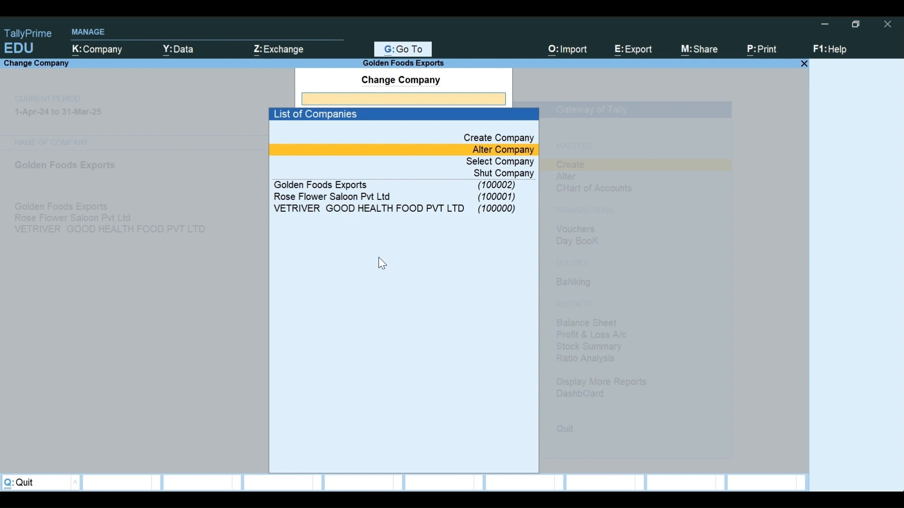
Step: Choose Shut Company and select Rose Flower Saloon Pvt Ltd to shut
{"action": "key", "text": "Down"}
{"action": "key", "text": "Down"}
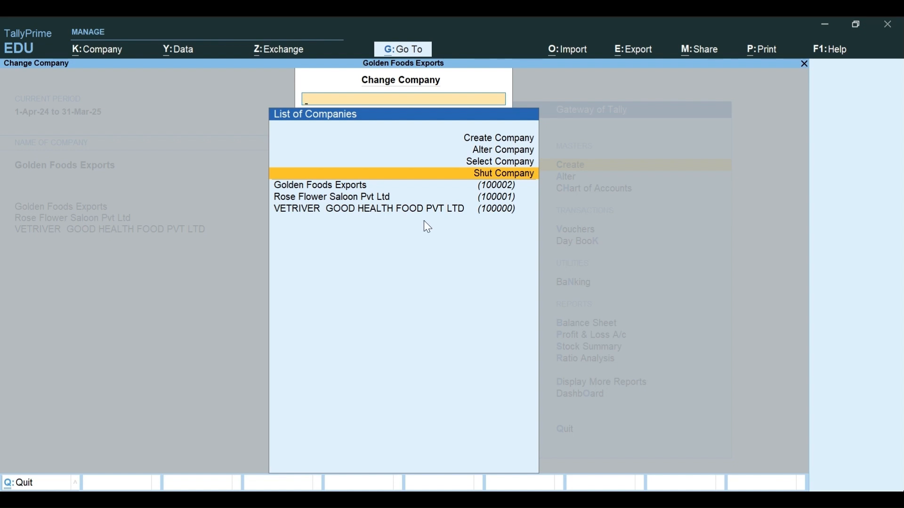
{"action": "key", "text": "Return"}
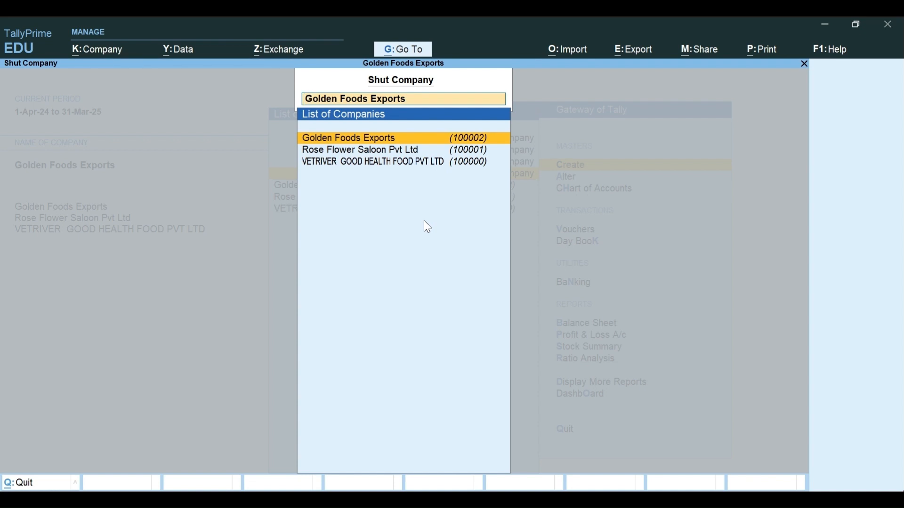
{"action": "key", "text": "Down"}
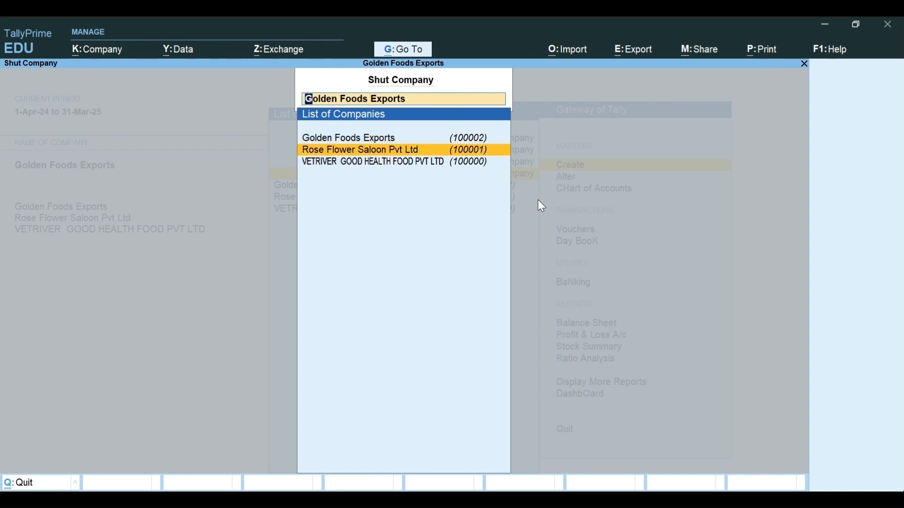
{"action": "key", "text": "Return"}
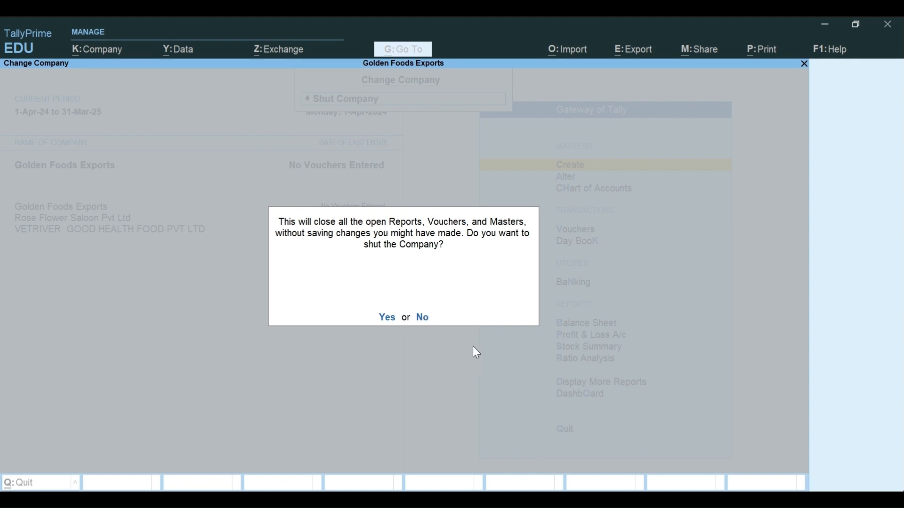
Step: Answer Yes to shutting Rose Flower Saloon Pvt Ltd
{"action": "left_click", "coordinate": [384, 487]}
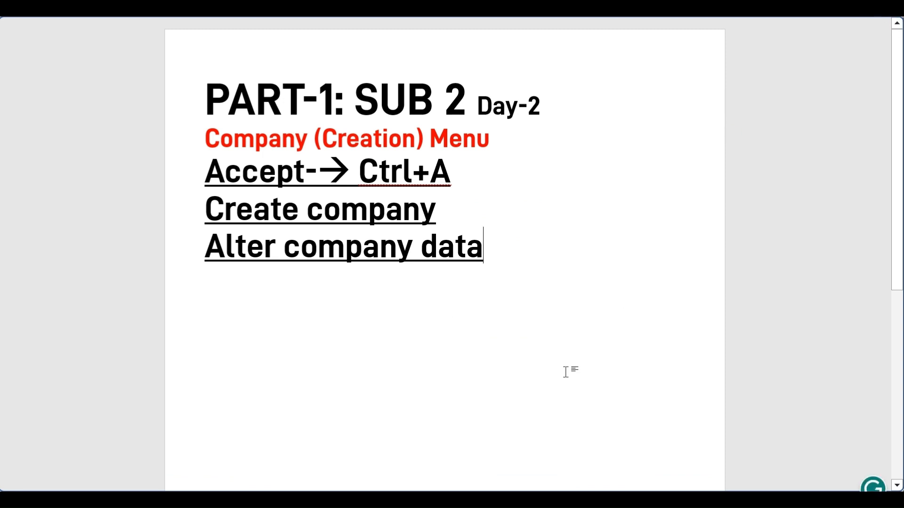
{"action": "key", "text": "alt+Tab"}
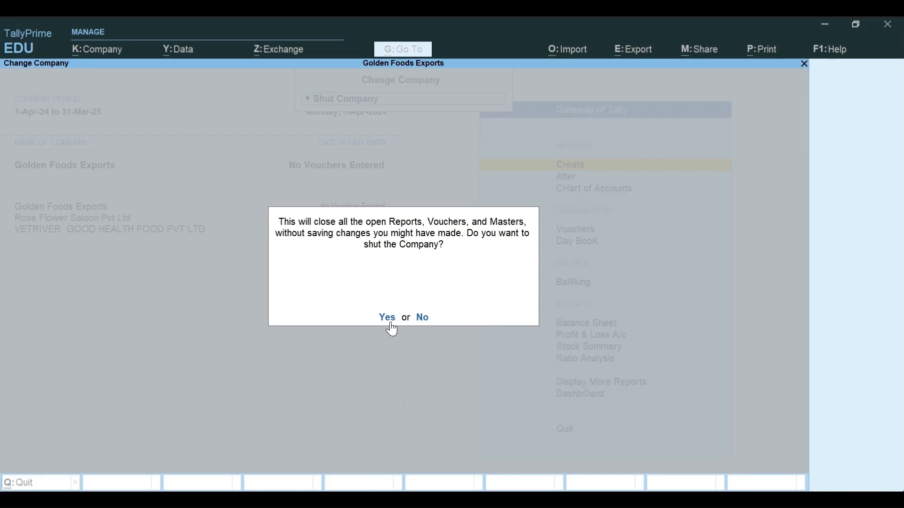
{"action": "left_click", "coordinate": [388, 319]}
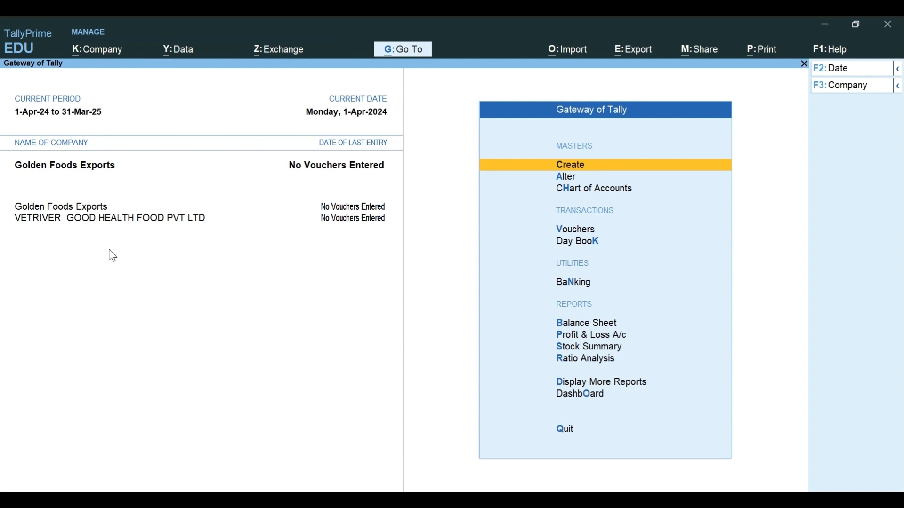
Step: Make VETRIVER GOOD HEALTH FOOD PVT LTD the active company
{"action": "left_click", "coordinate": [897, 87]}
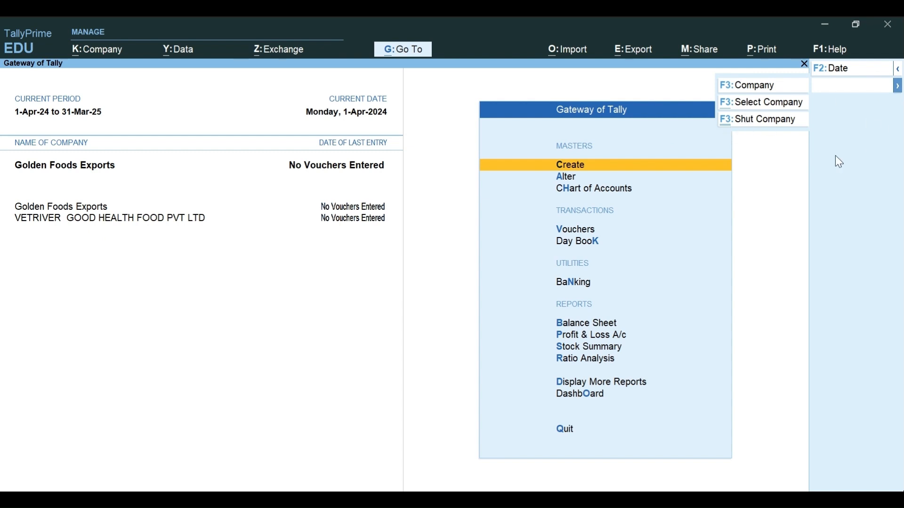
{"action": "left_click", "coordinate": [812, 155]}
{"action": "left_click", "coordinate": [844, 87]}
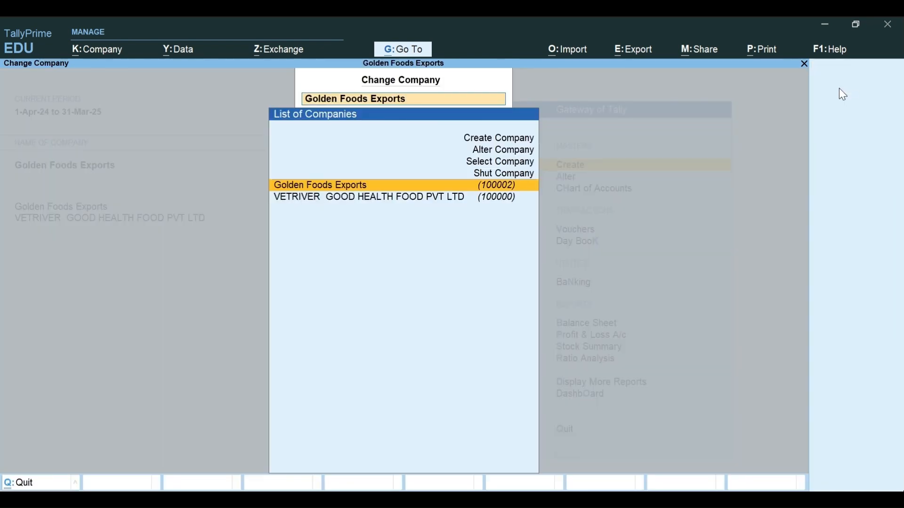
{"action": "left_click", "coordinate": [343, 199]}
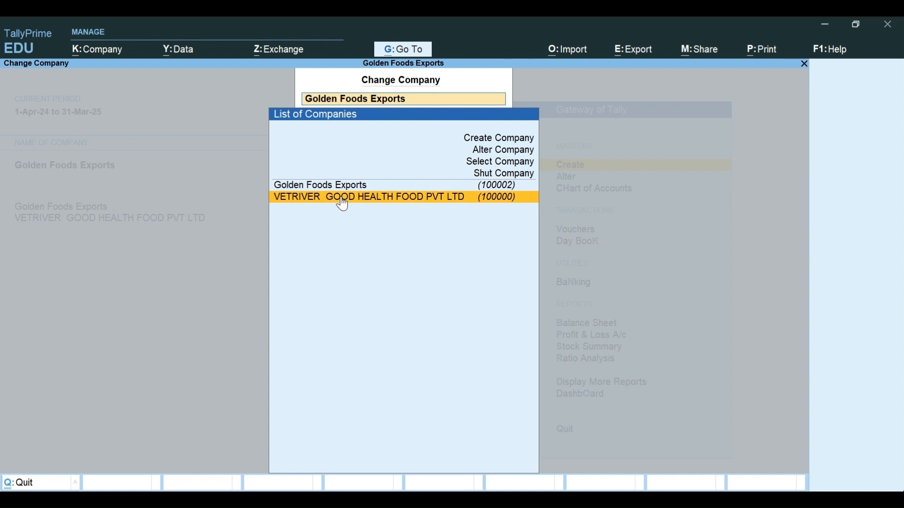
{"action": "left_click", "coordinate": [342, 201]}
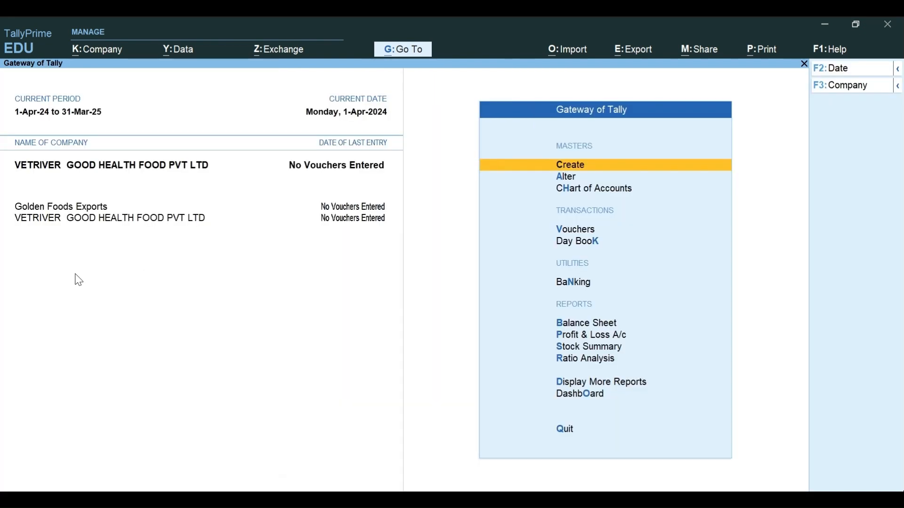
Step: Shut VETRIVER GOOD HEALTH FOOD PVT LTD and confirm with Yes
{"action": "left_click", "coordinate": [831, 85]}
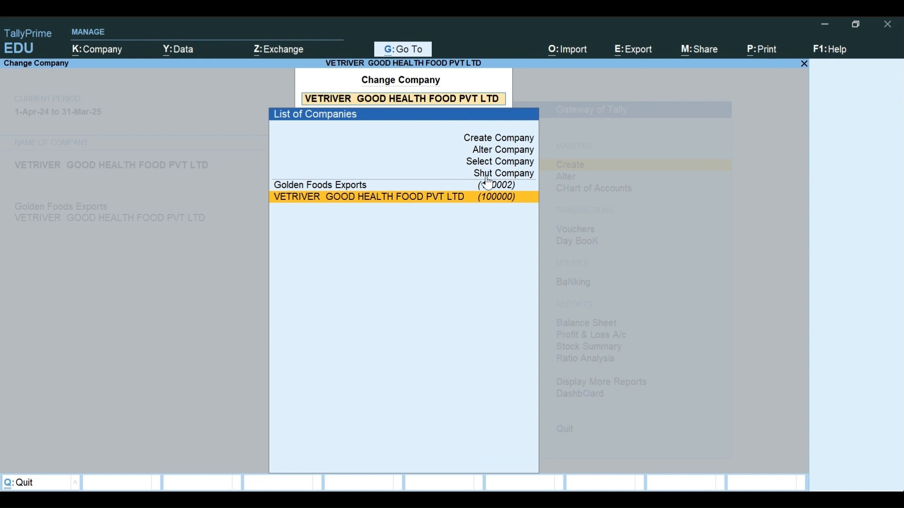
{"action": "key", "text": "Up"}
{"action": "key", "text": "Up"}
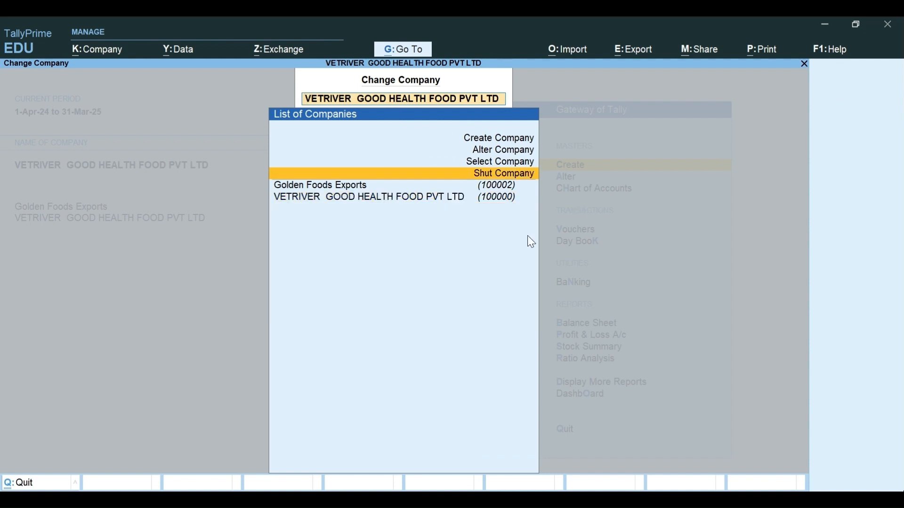
{"action": "key", "text": "Return"}
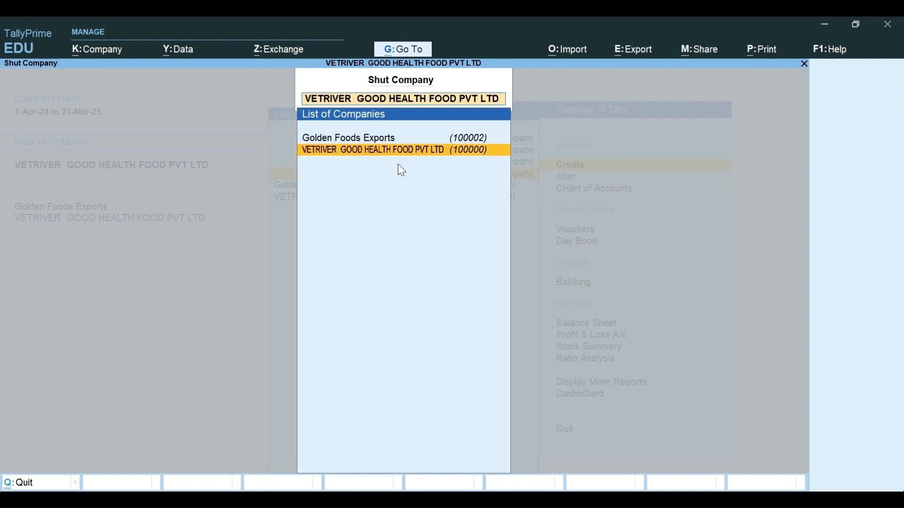
{"action": "key", "text": "Return"}
{"action": "left_click", "coordinate": [387, 318]}
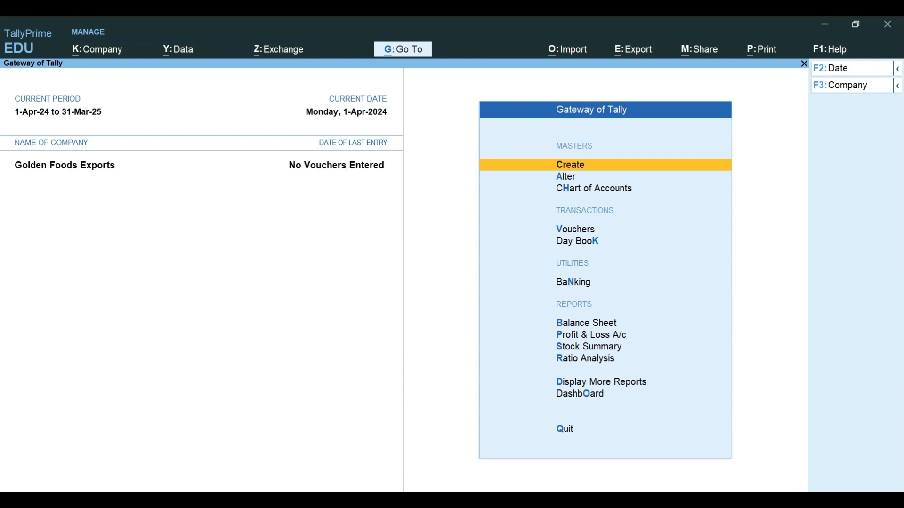
{"action": "key", "text": "alt+Tab"}
Step: Add a note line 'Delte (future videos)' below Alter company data
{"action": "key", "text": "Return"}
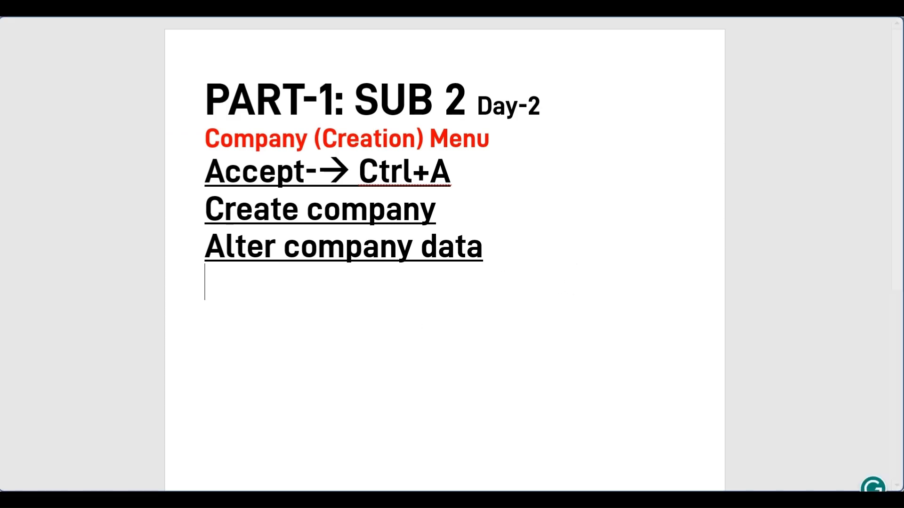
{"action": "type", "text": "Delte"}
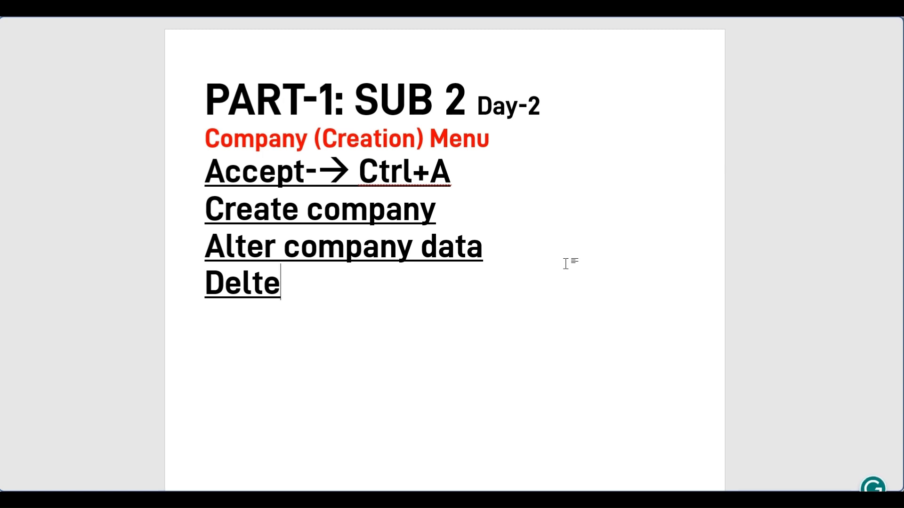
{"action": "key", "text": "alt+Tab"}
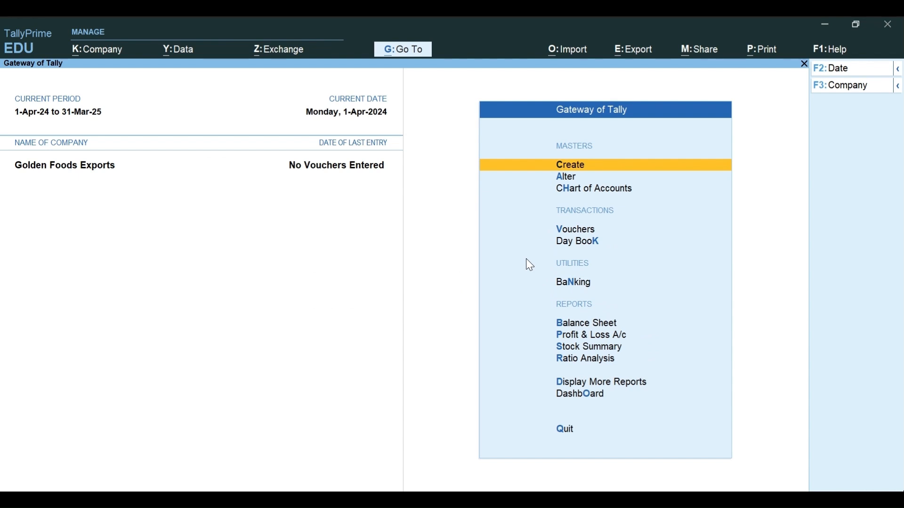
{"action": "key", "text": "alt+Tab"}
{"action": "type", "text": "(futer"}
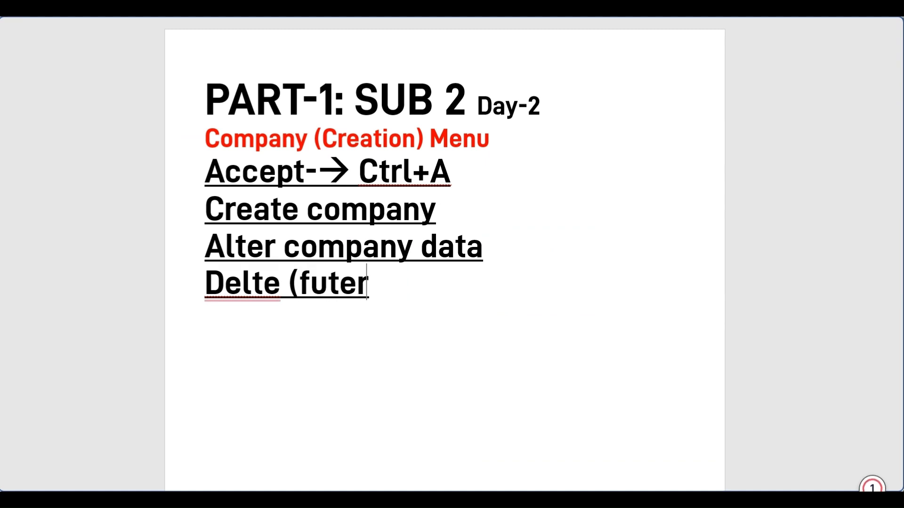
{"action": "key", "text": "BackSpace"}
{"action": "key", "text": "BackSpace"}
{"action": "type", "text": "u"}
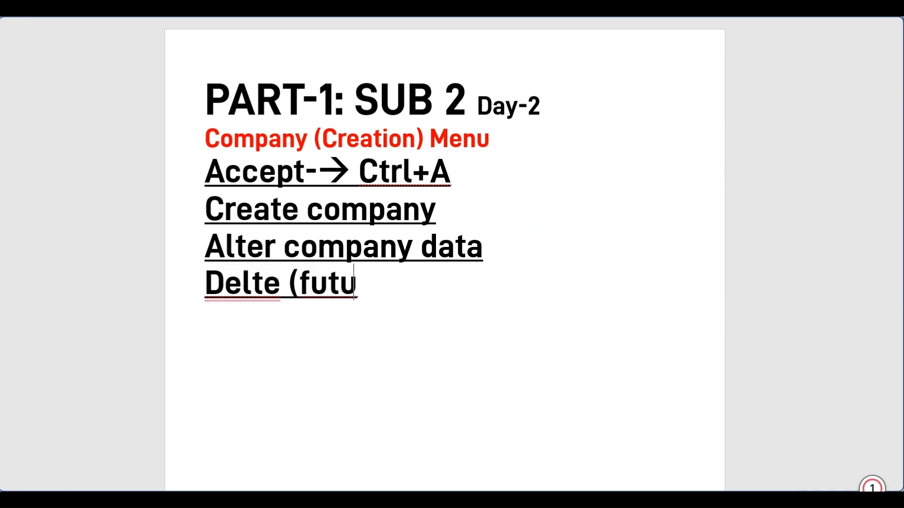
{"action": "type", "text": "re vidos)"}
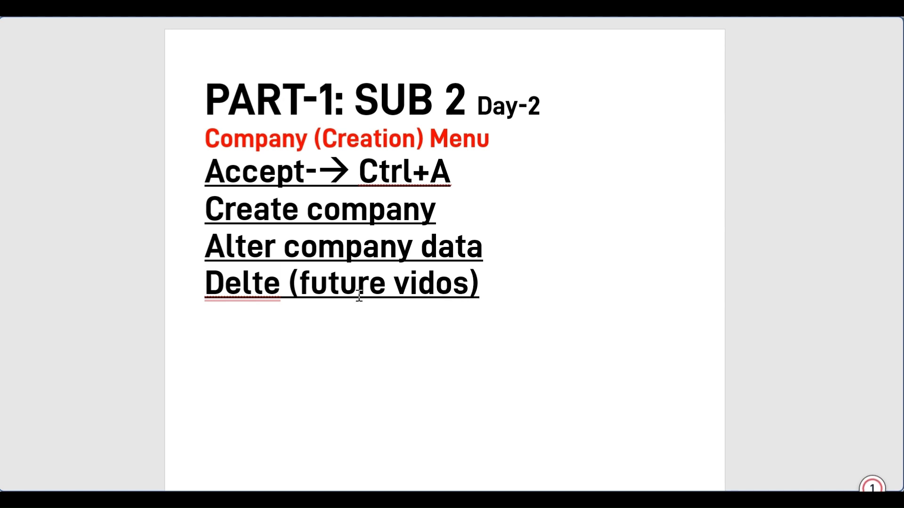
Step: Insert 'available in' into the note, accept the 'videos' spelling fix, and start a new line
{"action": "left_click", "coordinate": [301, 288]}
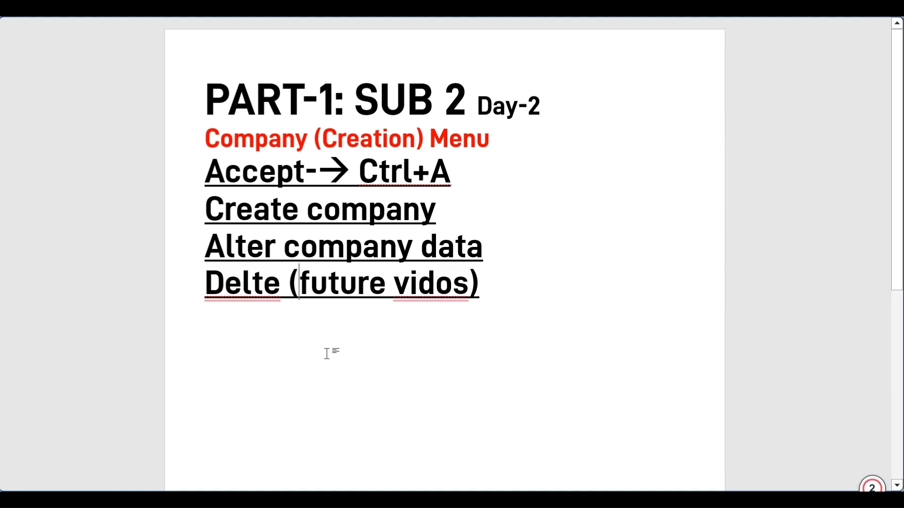
{"action": "type", "text": "available in"}
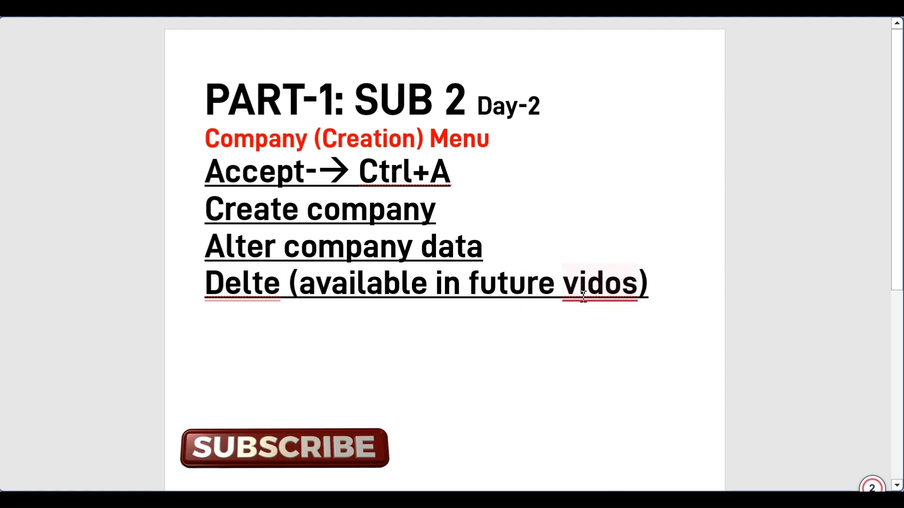
{"action": "mouse_move", "coordinate": [611, 285]}
{"action": "left_click", "coordinate": [593, 337]}
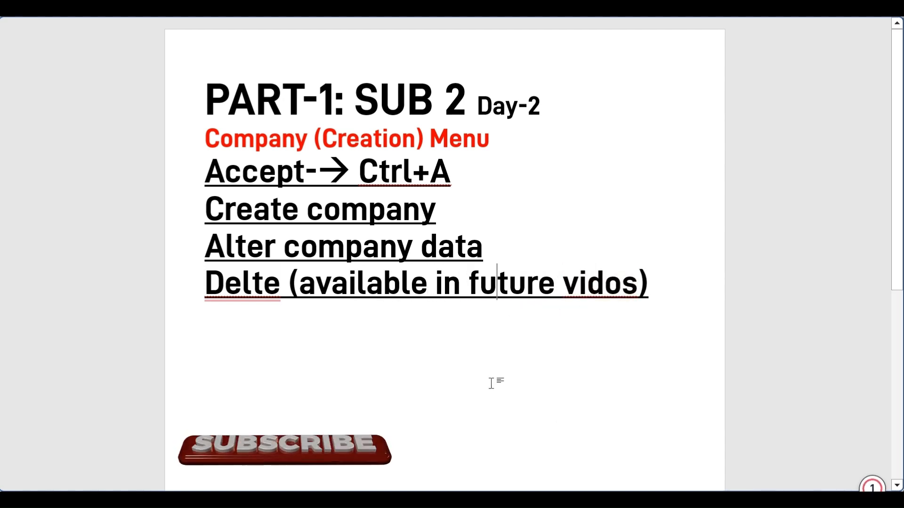
{"action": "left_click", "coordinate": [340, 335]}
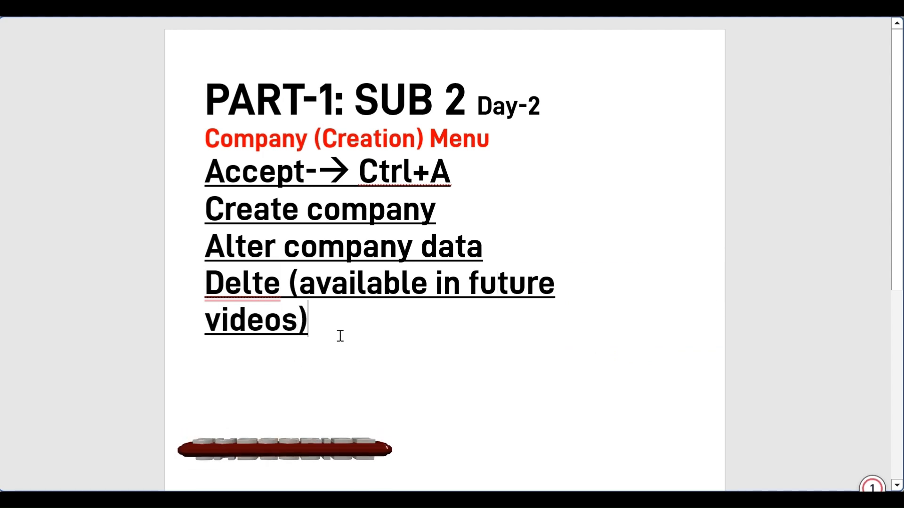
{"action": "key", "text": "Return"}
{"action": "key", "text": "alt+Tab"}
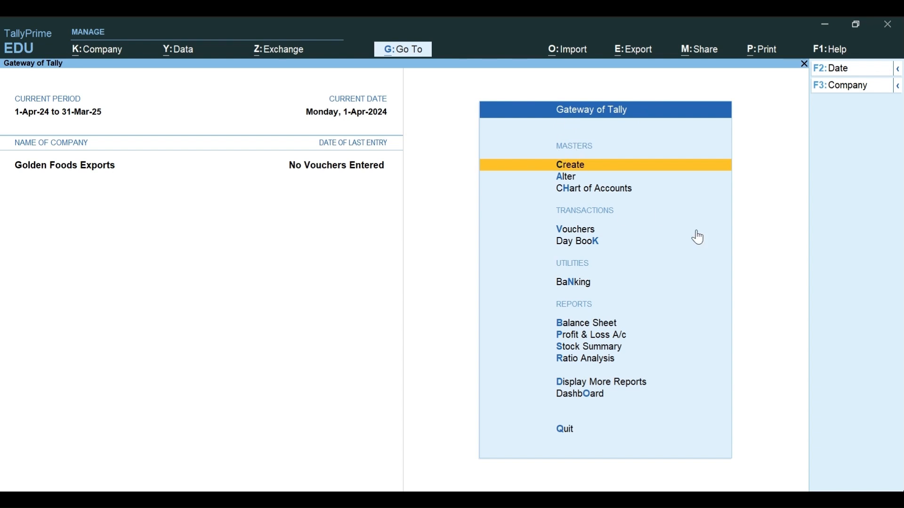
Step: Browse down through the Gateway of Tally menu options
{"action": "key", "text": "Down"}
{"action": "key", "text": "Down"}
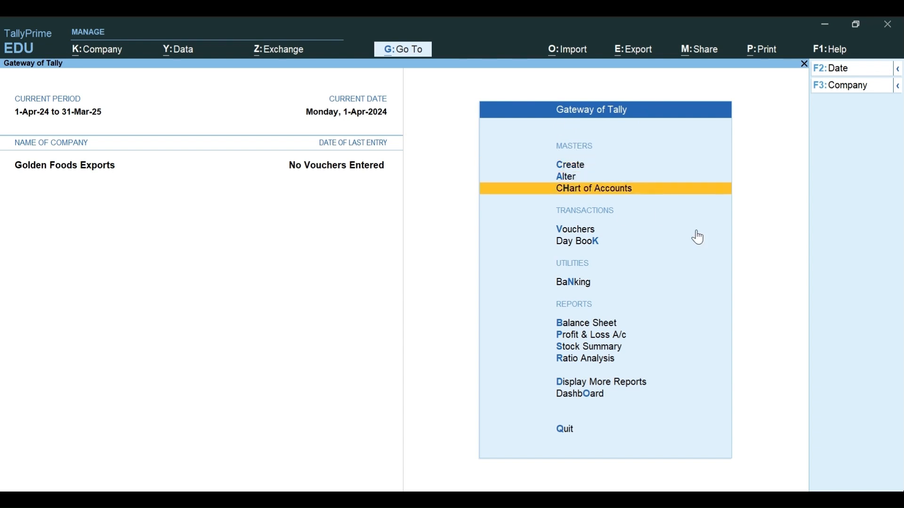
{"action": "key", "text": "Down"}
{"action": "key", "text": "Down"}
{"action": "key", "text": "Up"}
{"action": "key", "text": "Up"}
{"action": "key", "text": "Down"}
{"action": "key", "text": "Down"}
{"action": "key", "text": "Down"}
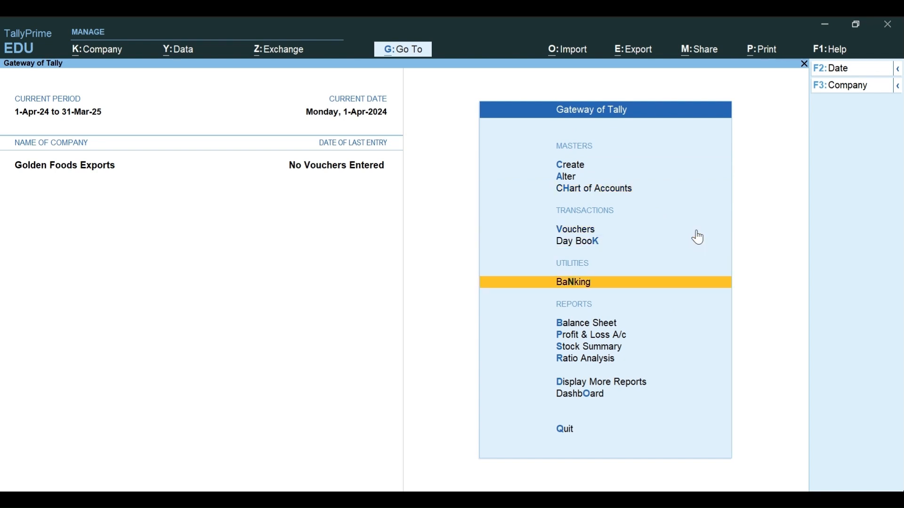
{"action": "key", "text": "Down"}
{"action": "key", "text": "Down"}
{"action": "key", "text": "Down"}
{"action": "key", "text": "Down"}
{"action": "key", "text": "Down"}
{"action": "key", "text": "Down"}
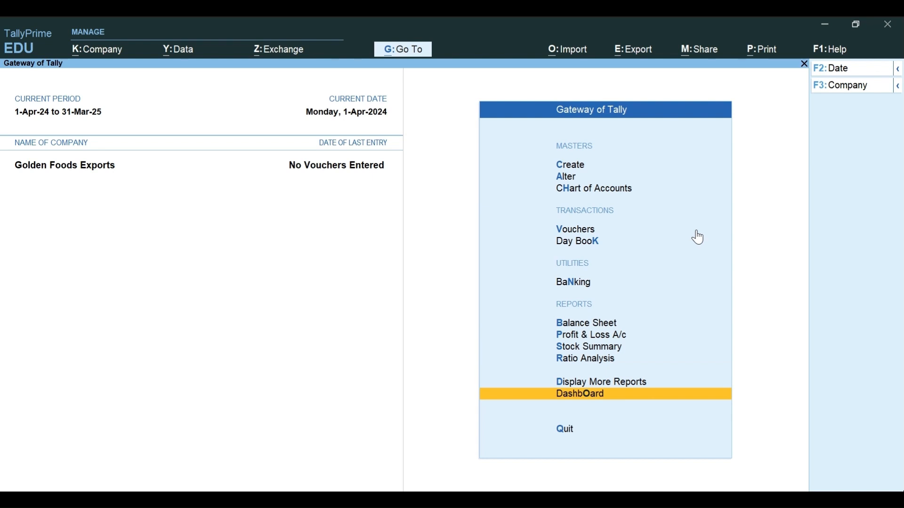
Step: Start a new line in the Word notes below the Delete entry
{"action": "key", "text": "alt+Tab"}
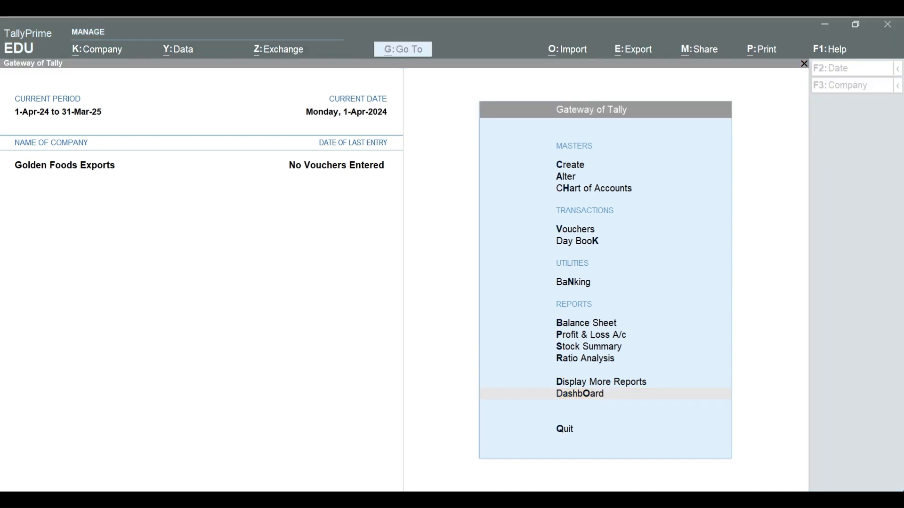
{"action": "key", "text": "Return"}
{"action": "type", "text": "acc"}
{"action": "key", "text": "BackSpace"}
{"action": "key", "text": "BackSpace"}
{"action": "key", "text": "BackSpace"}
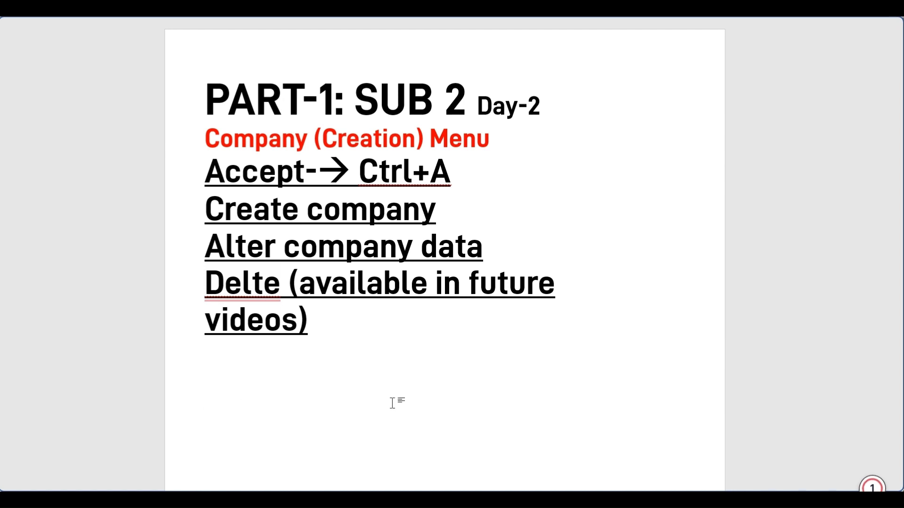
Step: Type the heading 'Accounting terms' and add empty lines beneath it
{"action": "type", "text": "Accounting terms"}
{"action": "key", "text": "Return"}
{"action": "key", "text": "Return"}
{"action": "scroll", "coordinate": [397, 393], "scroll_direction": "down", "scroll_amount": 2}
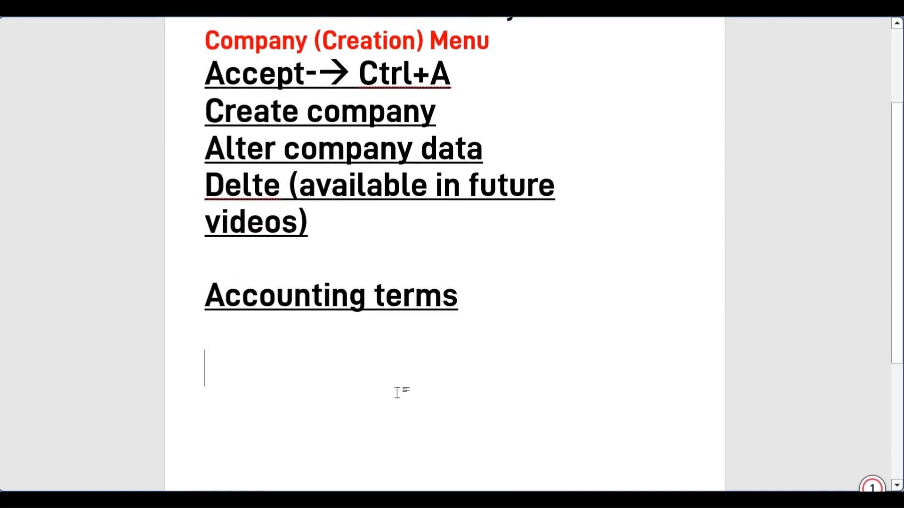
{"action": "scroll", "coordinate": [397, 393], "scroll_direction": "down", "scroll_amount": 1}
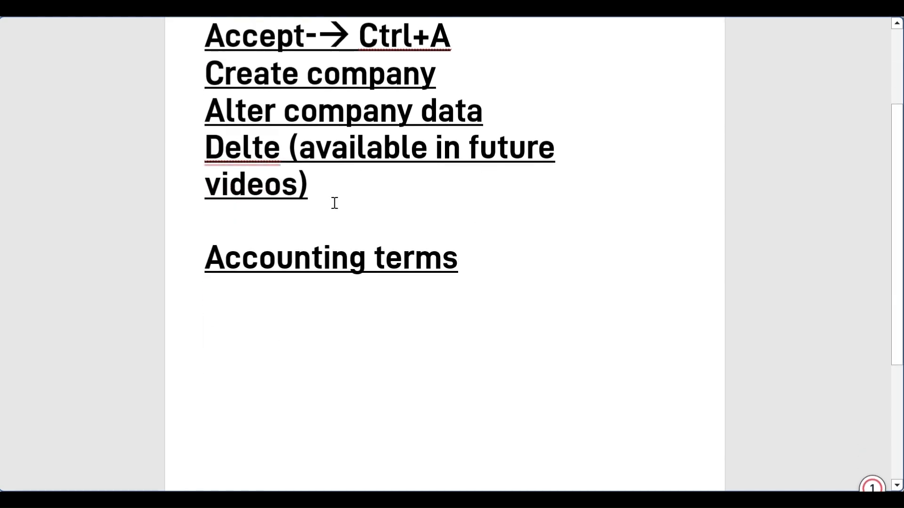
{"action": "scroll", "coordinate": [379, 239], "scroll_direction": "down", "scroll_amount": 5}
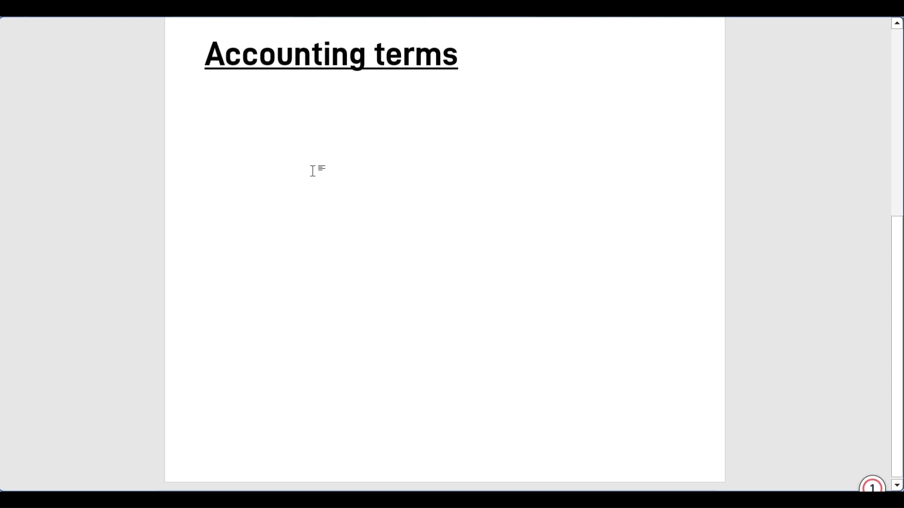
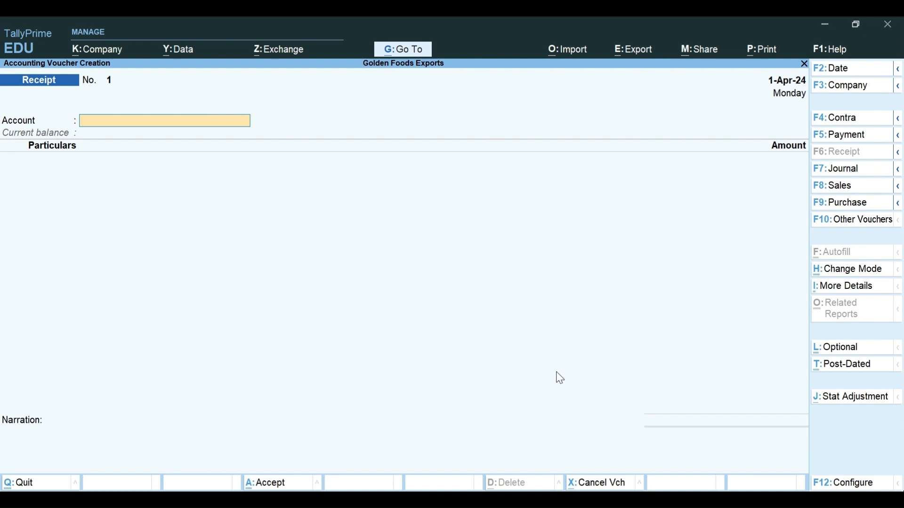
{"action": "left_click", "coordinate": [853, 174]}
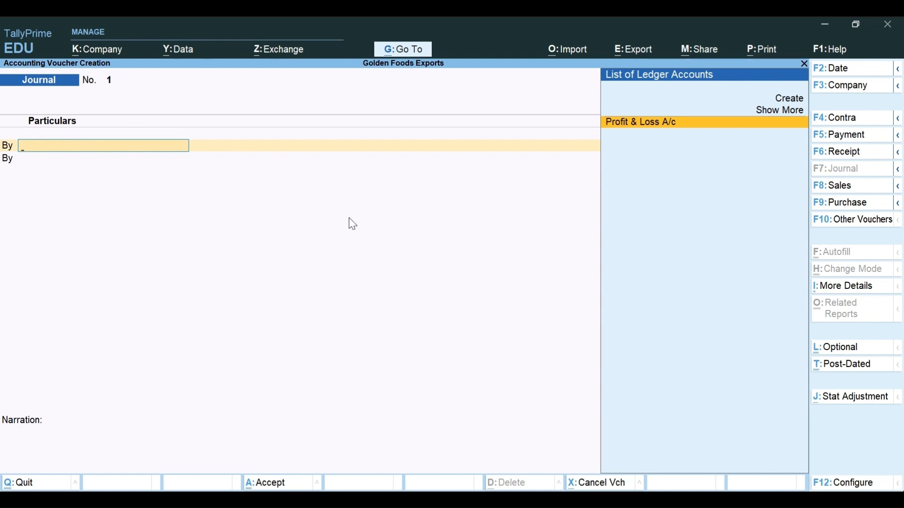
{"action": "key", "text": "Escape"}
{"action": "key", "text": "y"}
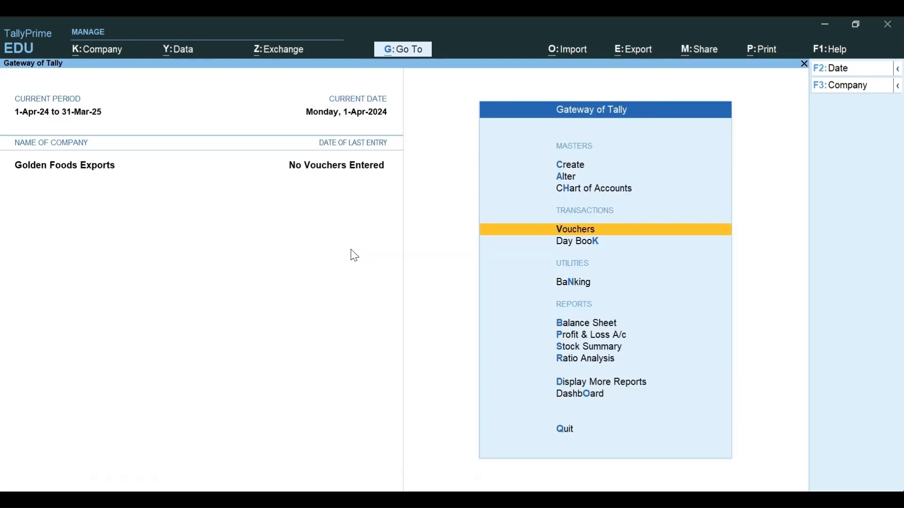
{"action": "key", "text": "Return"}
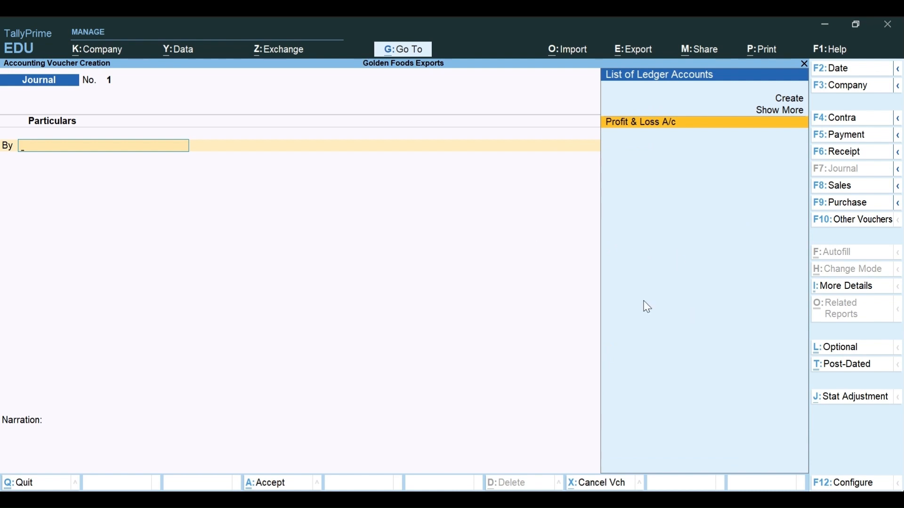
{"action": "key", "text": "F12"}
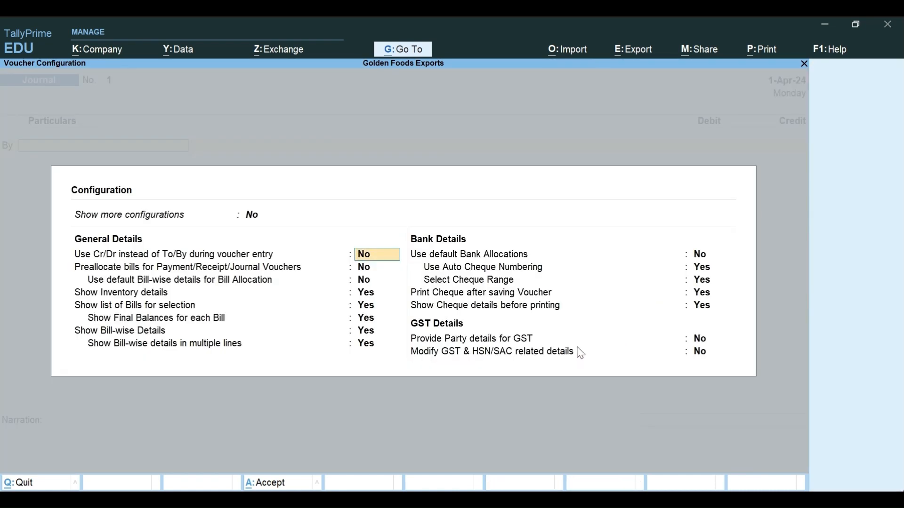
{"action": "key", "text": "Escape"}
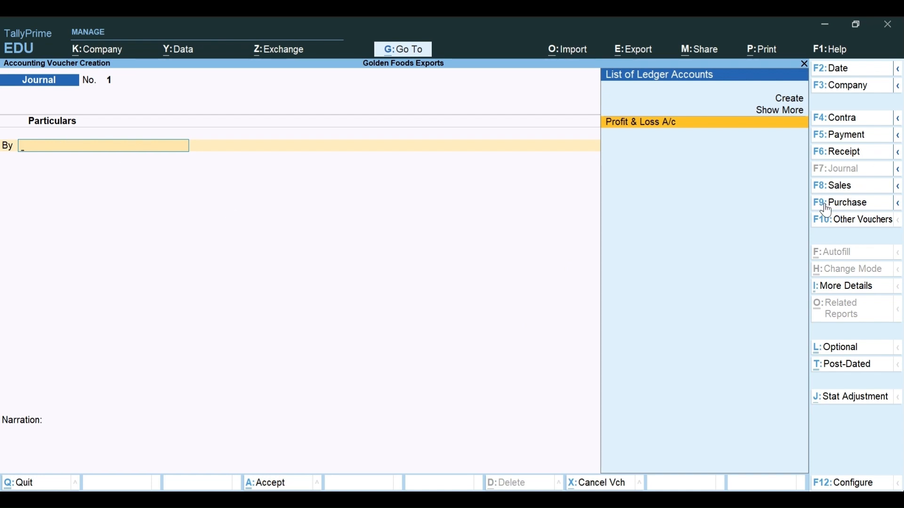
{"action": "left_click", "coordinate": [840, 154]}
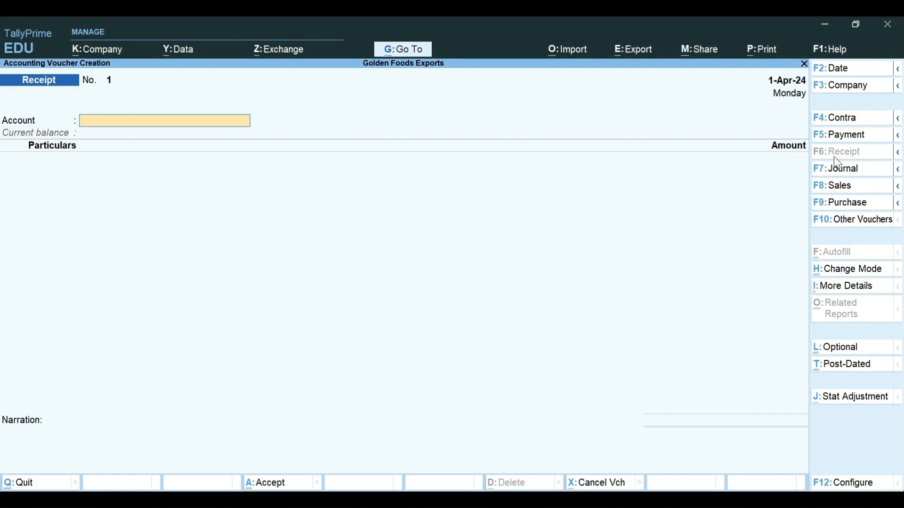
Step: Type 'Tally--> F6--> Receipt-->' in the notes below the Malar Pharma journal entry
{"action": "key", "text": "alt+Tab"}
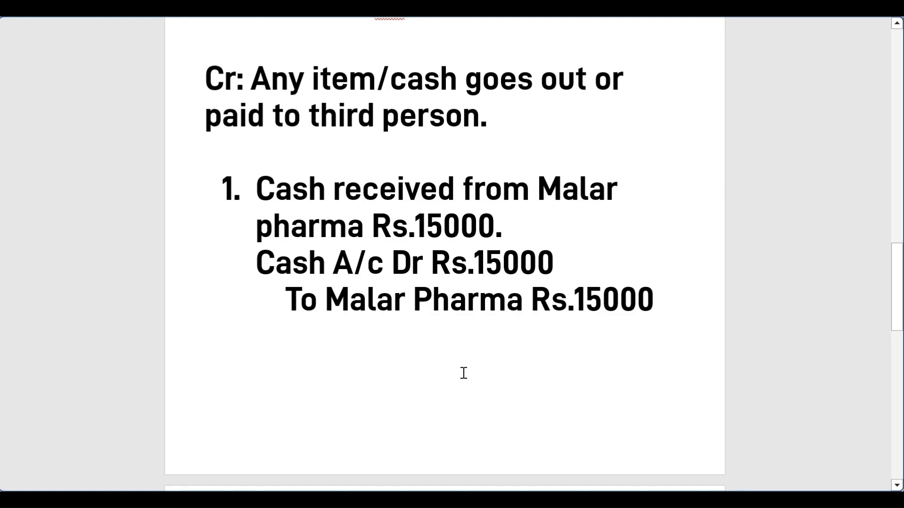
{"action": "key", "text": "Return"}
{"action": "key", "text": "Return"}
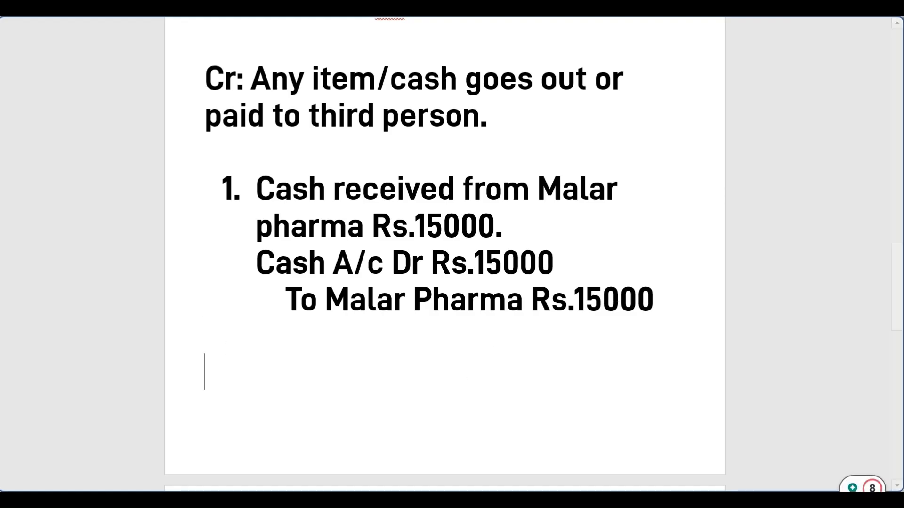
{"action": "type", "text": "Tally"}
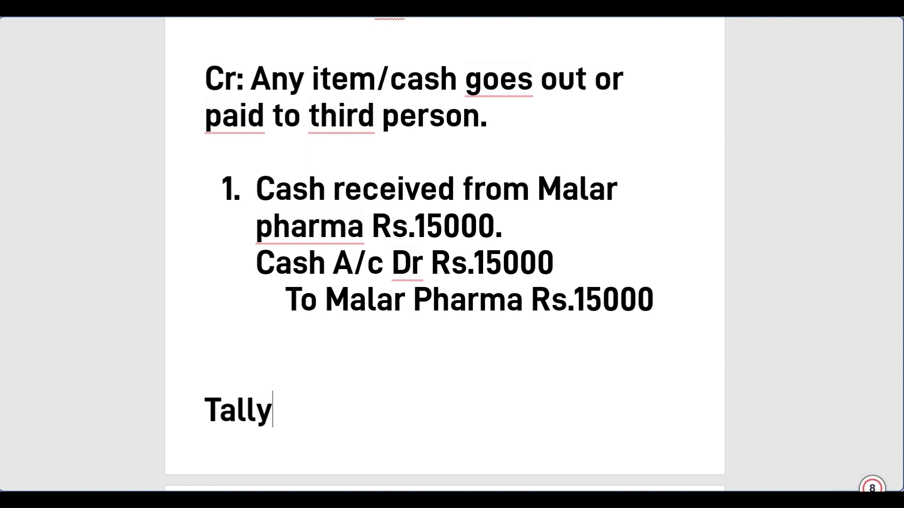
{"action": "type", "text": "--> F"}
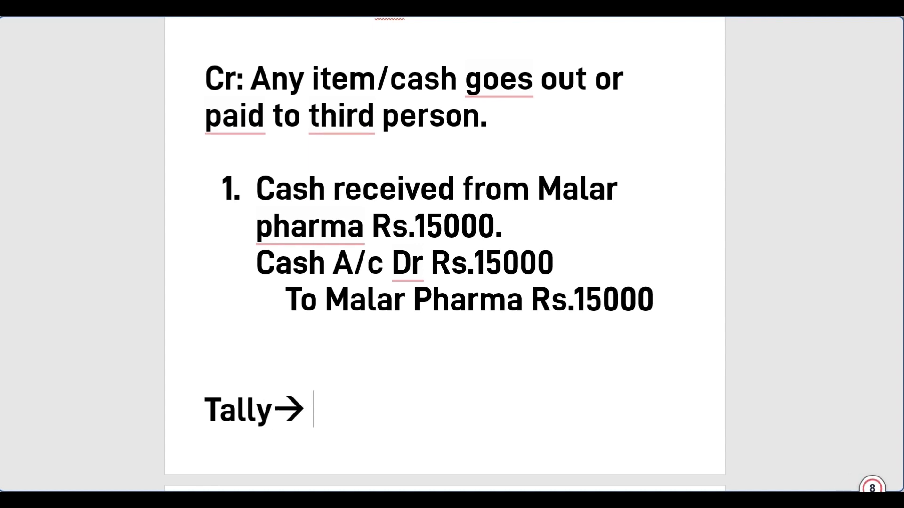
{"action": "type", "text": "6-->"}
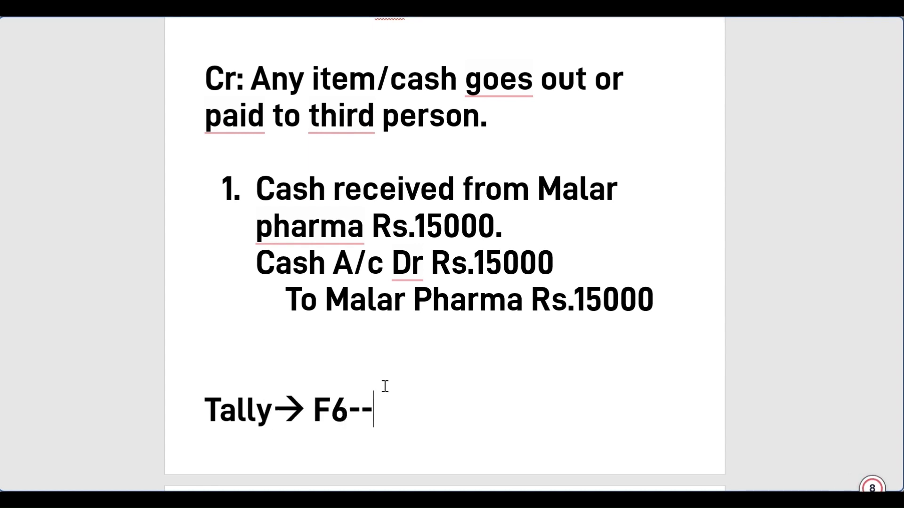
{"action": "key", "text": "alt+Tab"}
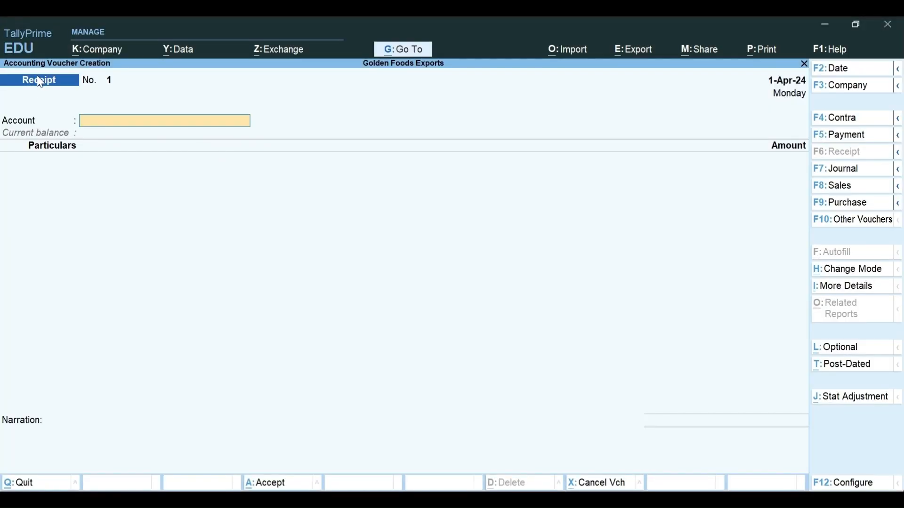
{"action": "key", "text": "alt+Tab"}
{"action": "type", "text": "R"}
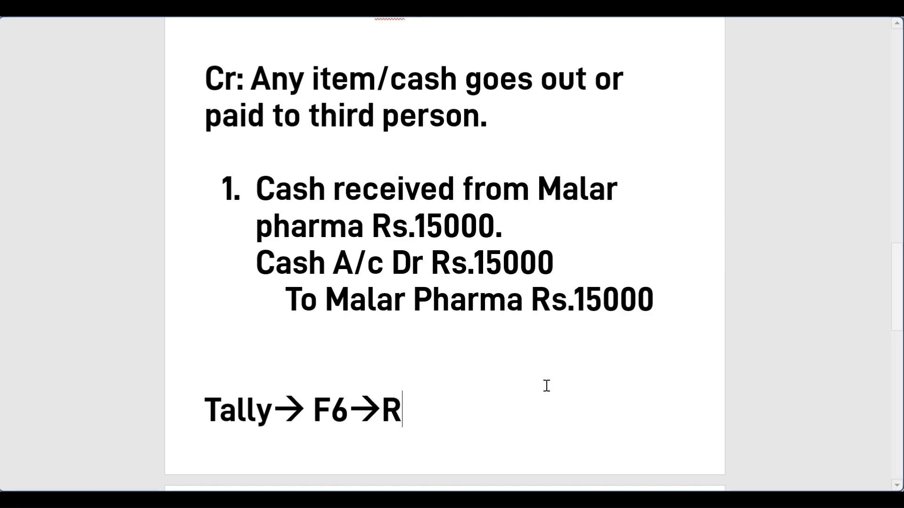
{"action": "type", "text": "eceipt-->"}
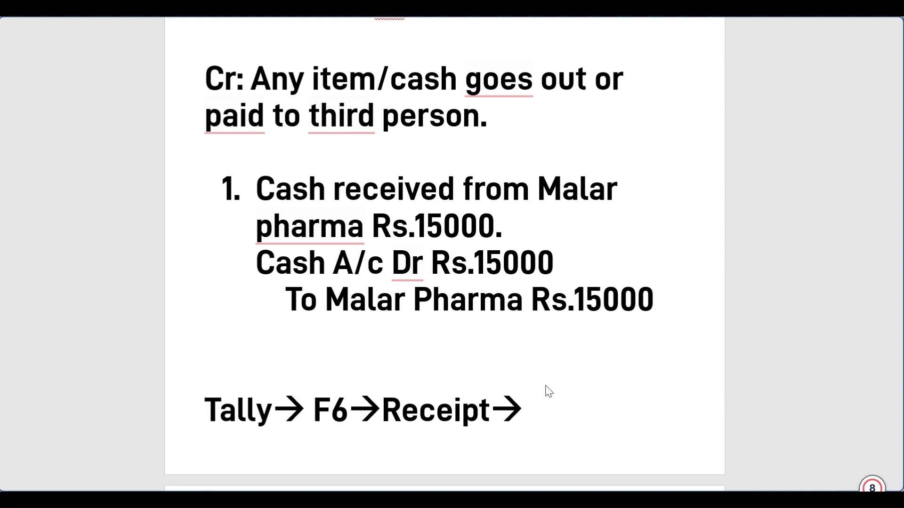
{"action": "key", "text": "alt+Tab"}
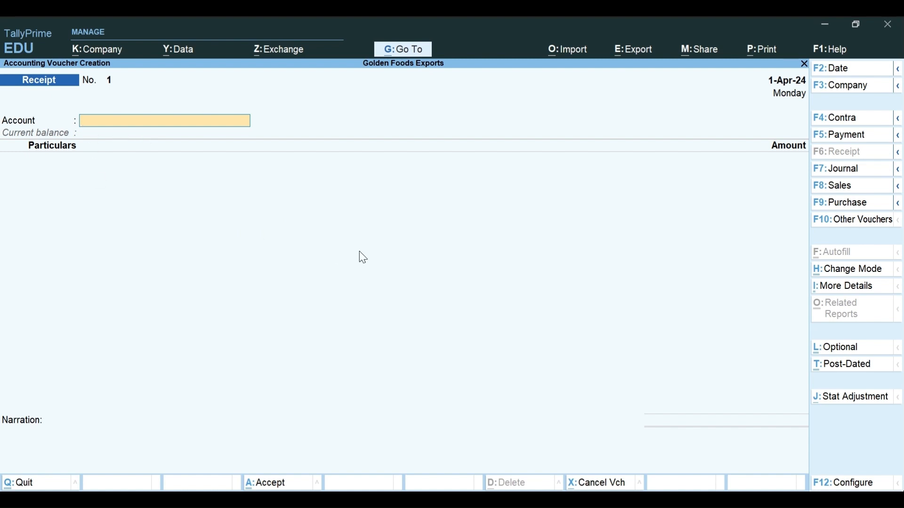
{"action": "key", "text": "alt+Tab"}
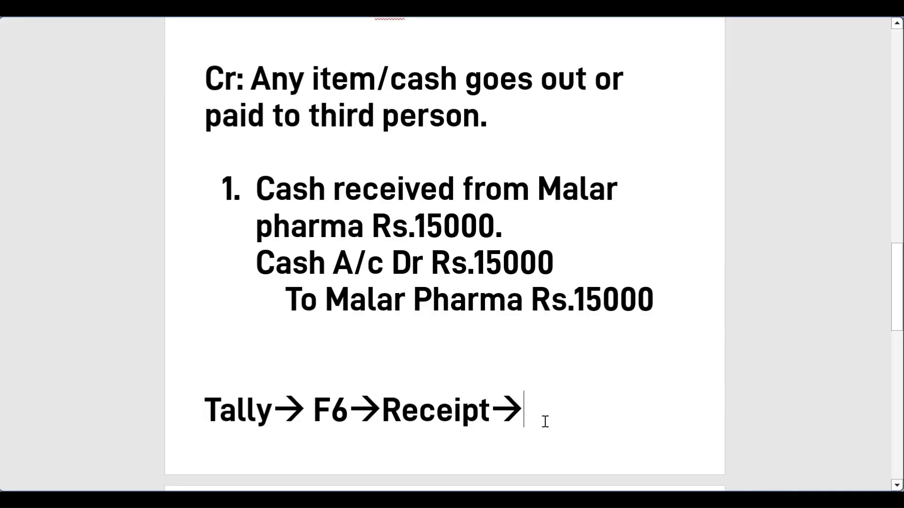
Step: Insert a blank line above the Tally steps and add 'Prss: F12-->' beneath them
{"action": "scroll", "coordinate": [254, 212], "scroll_direction": "down", "scroll_amount": 3}
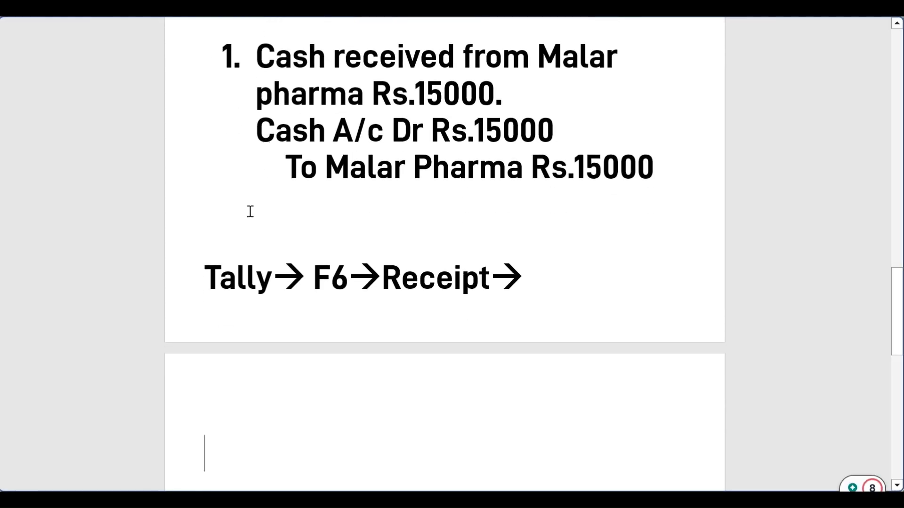
{"action": "left_click", "coordinate": [256, 218]}
{"action": "key", "text": "Return"}
{"action": "scroll", "coordinate": [283, 301], "scroll_direction": "down", "scroll_amount": 3}
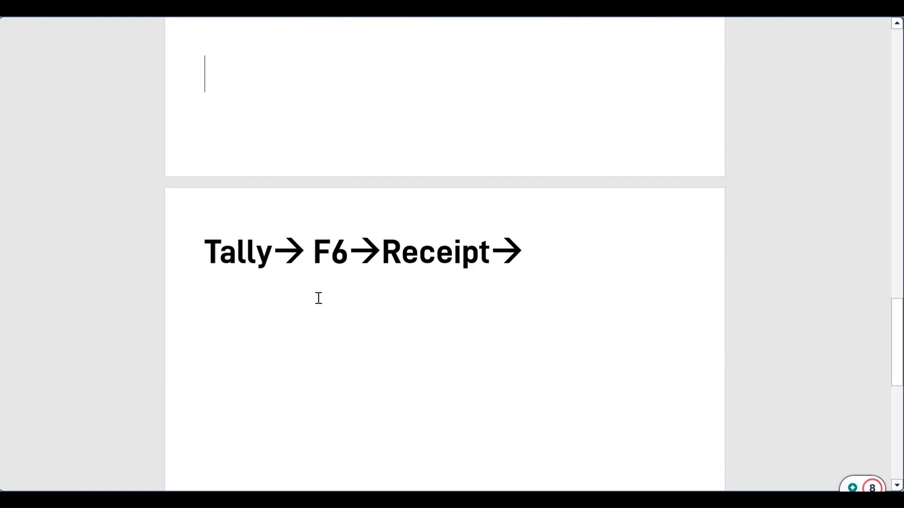
{"action": "left_click", "coordinate": [265, 307]}
{"action": "type", "text": "Prs"}
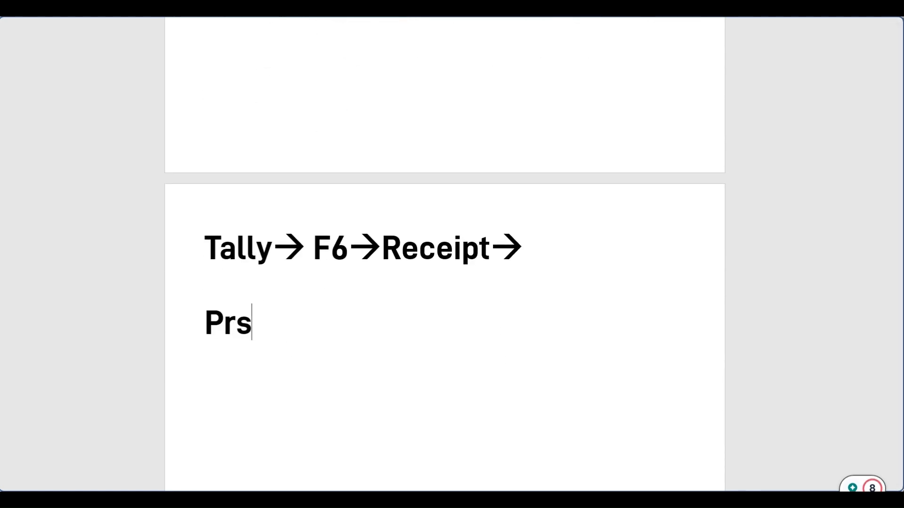
{"action": "type", "text": "s: "}
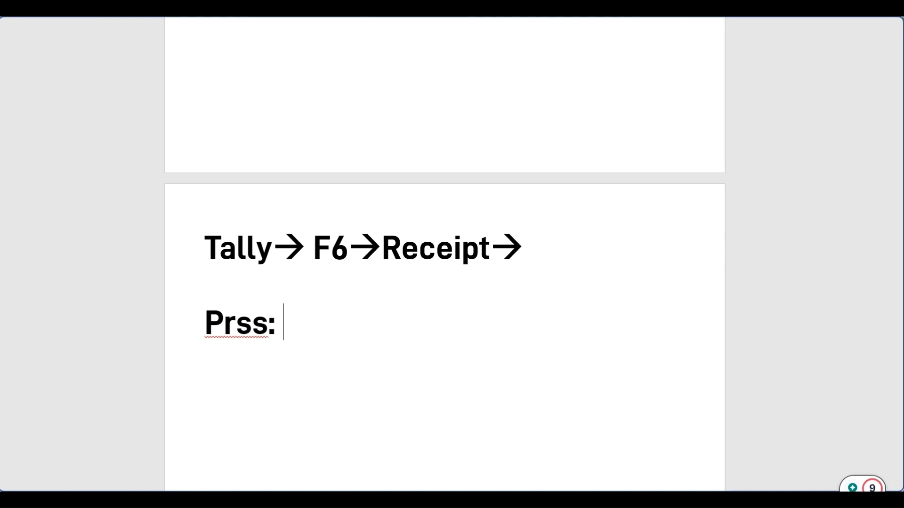
{"action": "type", "text": "F1"}
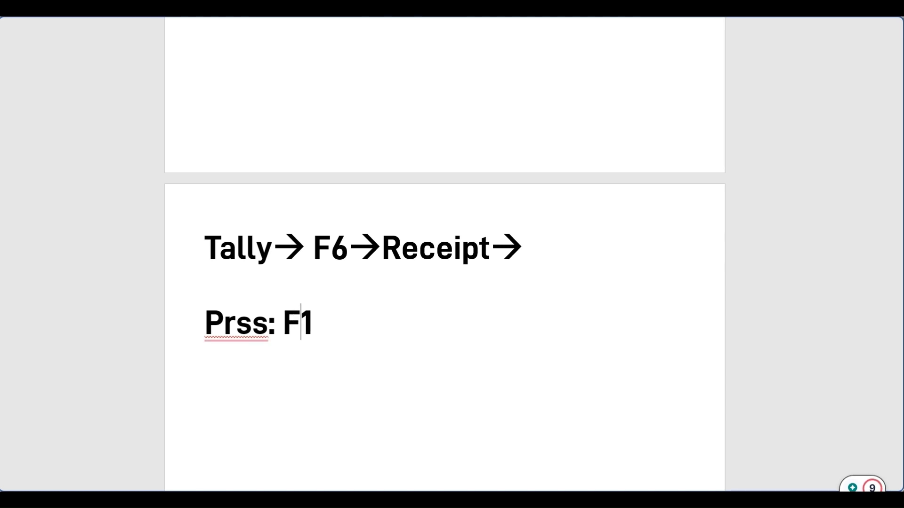
{"action": "type", "text": "2-->"}
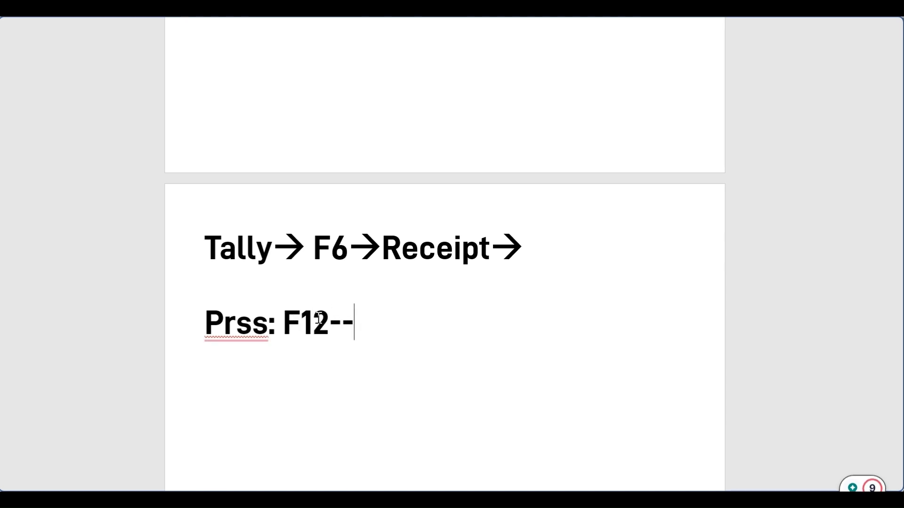
Step: Open TallyPrime's Receipt voucher configuration with F12
{"action": "key", "text": "alt+Tab"}
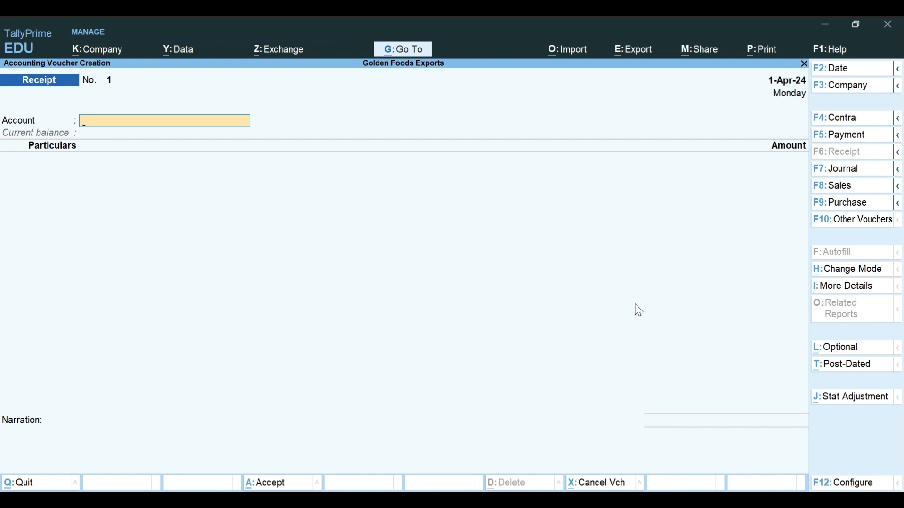
{"action": "key", "text": "F12"}
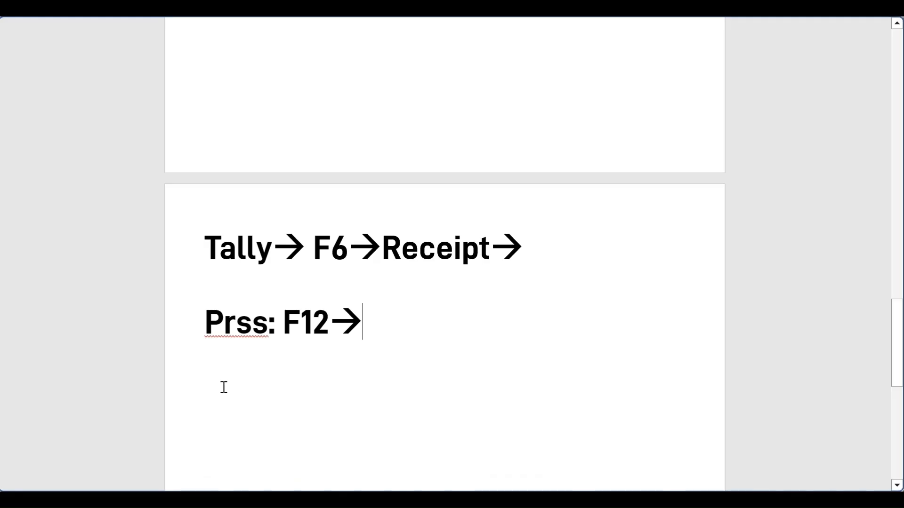
{"action": "left_click_drag", "start_coordinate": [206, 325], "coordinate": [384, 327]}
{"action": "left_click", "coordinate": [489, 342]}
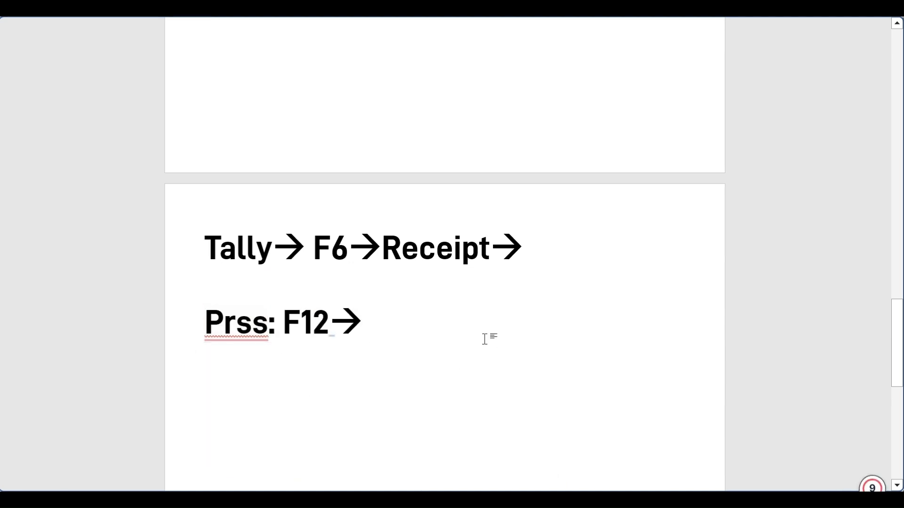
{"action": "key", "text": "alt+Tab"}
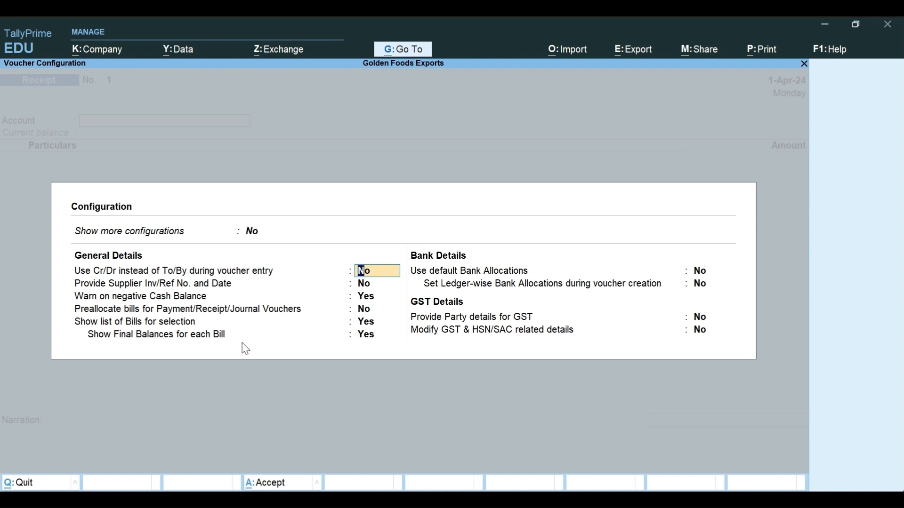
Step: Step through the Receipt configuration fields, revisiting the Cr/Dr setting, and accept to return to the voucher
{"action": "key", "text": "Return"}
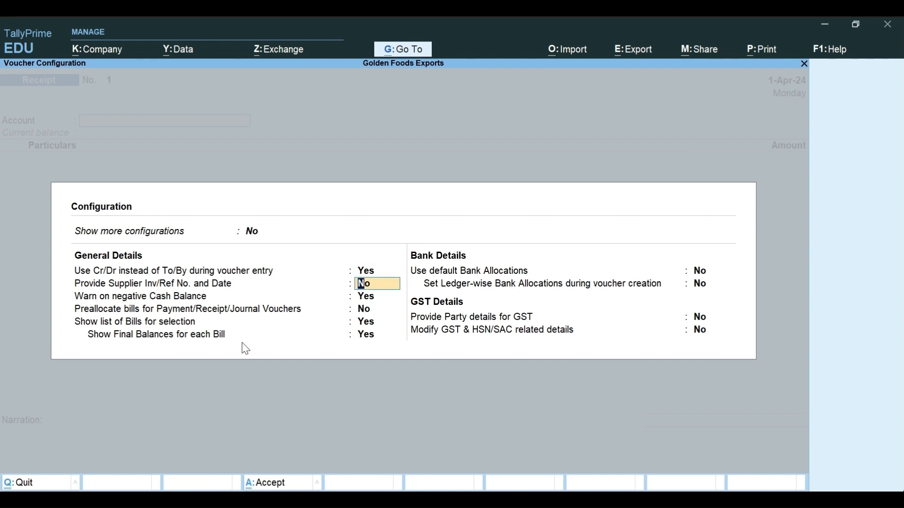
{"action": "key", "text": "Return"}
{"action": "key", "text": "Return"}
{"action": "key", "text": "Return"}
{"action": "key", "text": "Return"}
{"action": "key", "text": "Return"}
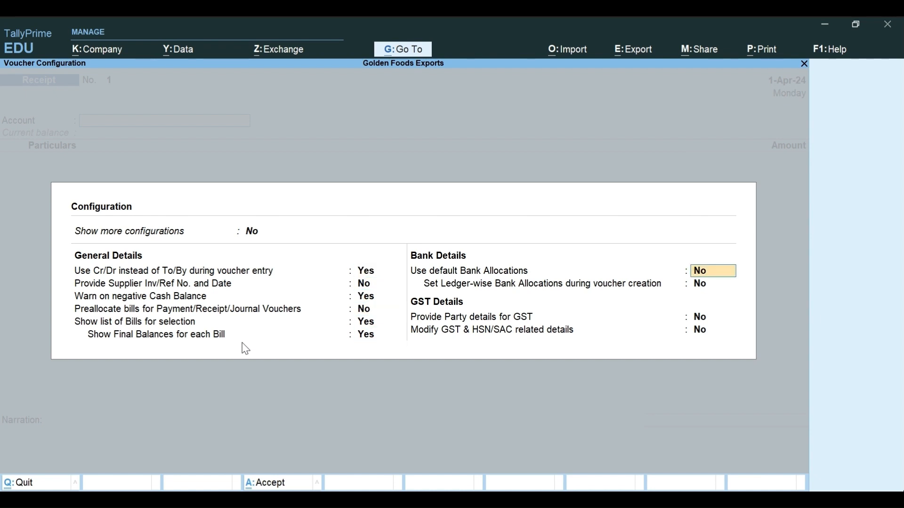
{"action": "key", "text": "Return"}
{"action": "key", "text": "Return"}
{"action": "key", "text": "Return"}
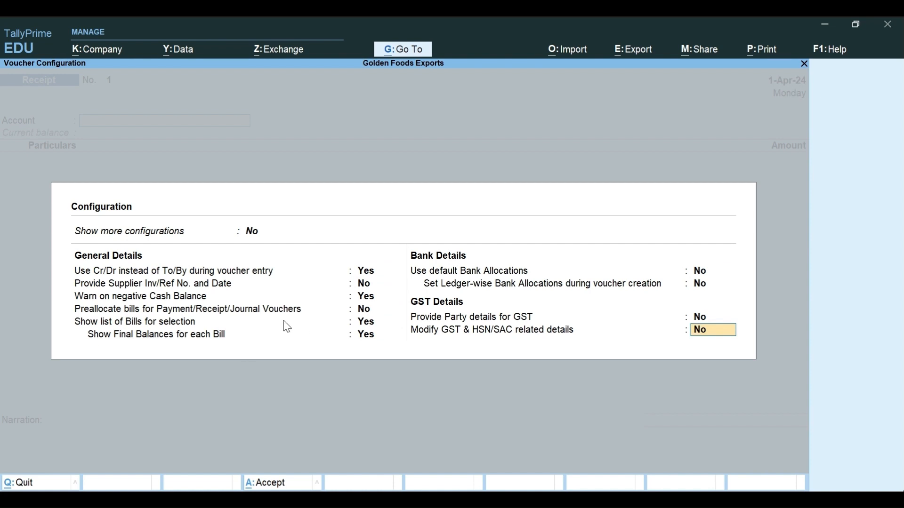
{"action": "left_click", "coordinate": [360, 274]}
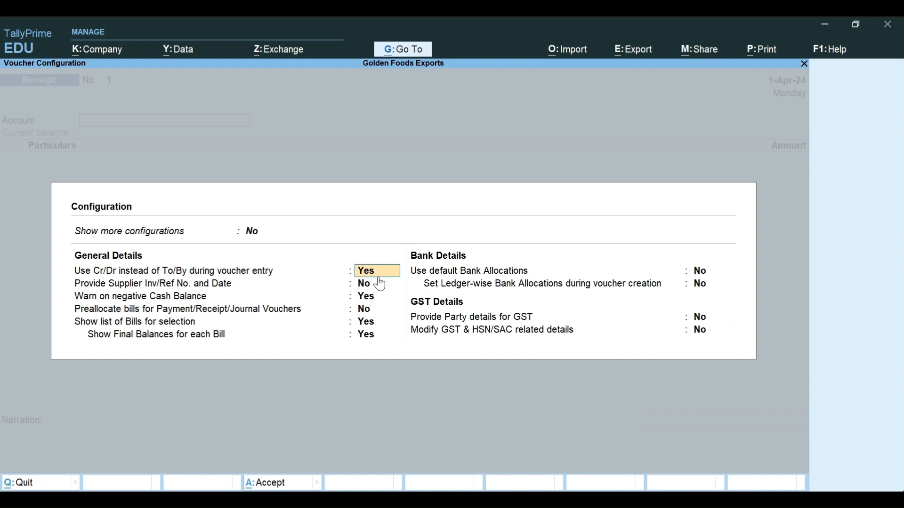
{"action": "key", "text": "Return"}
{"action": "key", "text": "Return"}
{"action": "key", "text": "Return"}
{"action": "key", "text": "Return"}
{"action": "key", "text": "Return"}
{"action": "key", "text": "Return"}
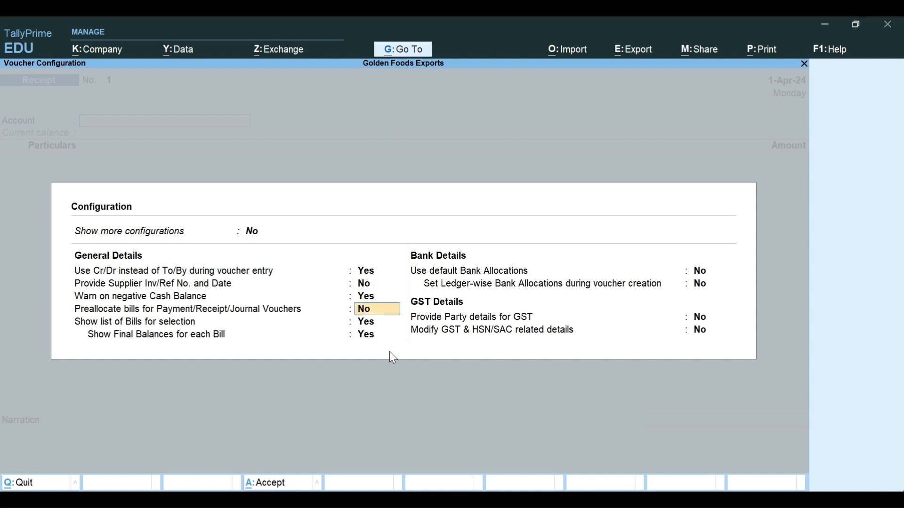
{"action": "key", "text": "Return"}
{"action": "key", "text": "Return"}
{"action": "key", "text": "Return"}
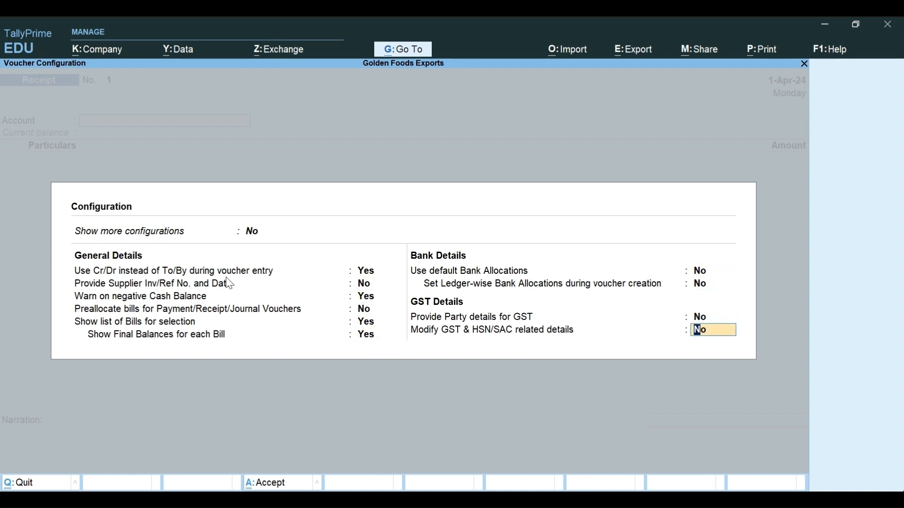
{"action": "key", "text": "Return"}
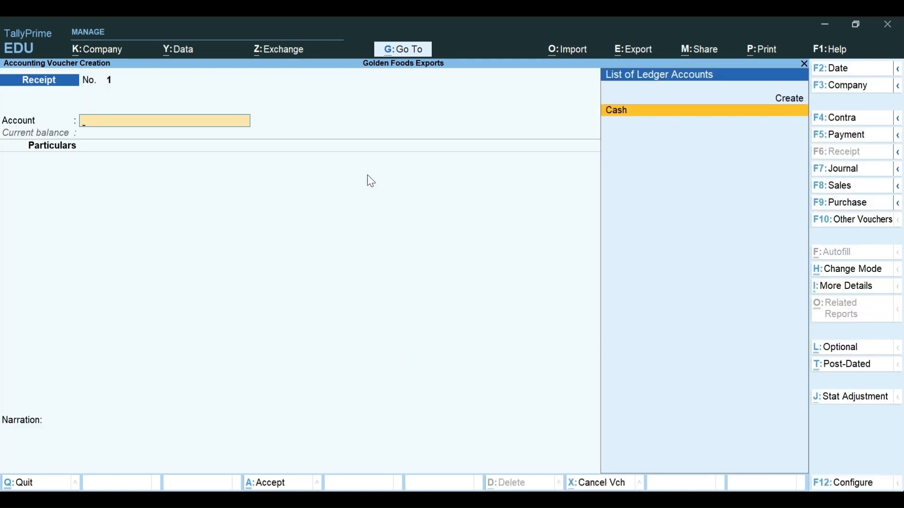
Step: Switch Receipt voucher No. 1 to Double Entry mode from the Change Mode list
{"action": "key", "text": "Escape"}
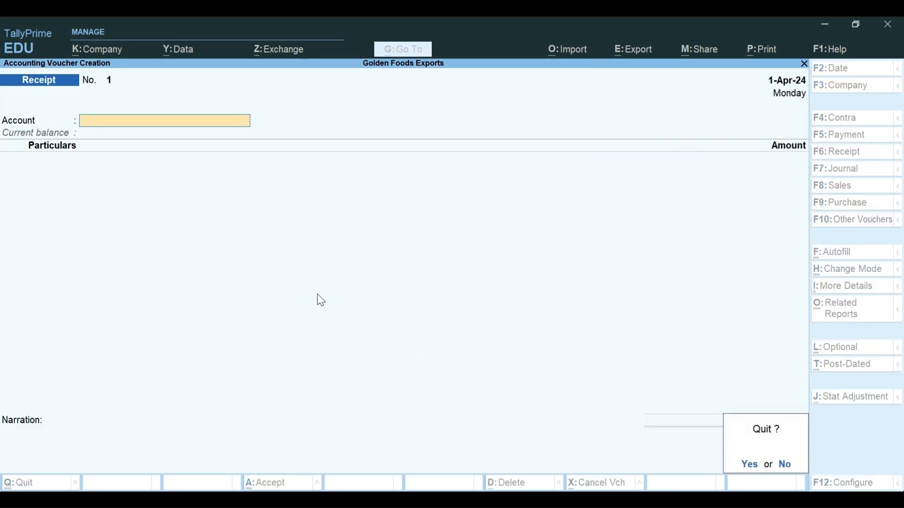
{"action": "key", "text": "Return"}
{"action": "key", "text": "Return"}
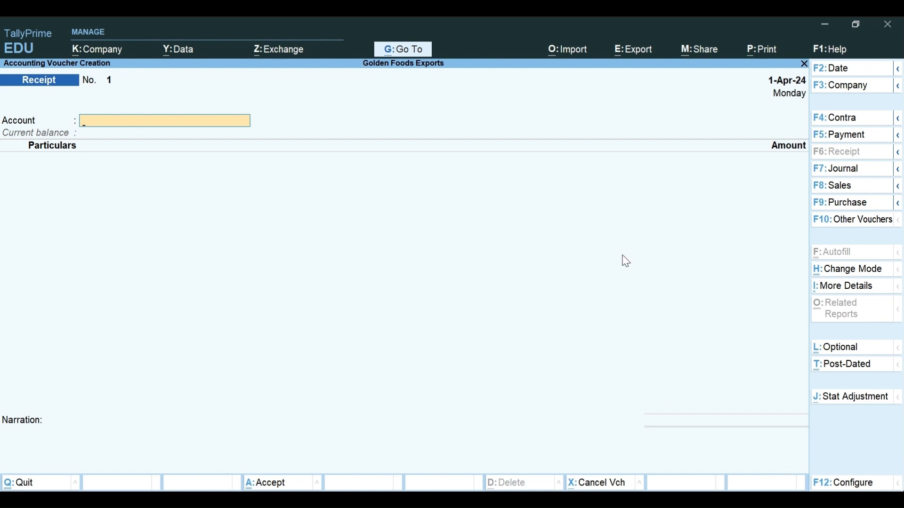
{"action": "left_click", "coordinate": [850, 274]}
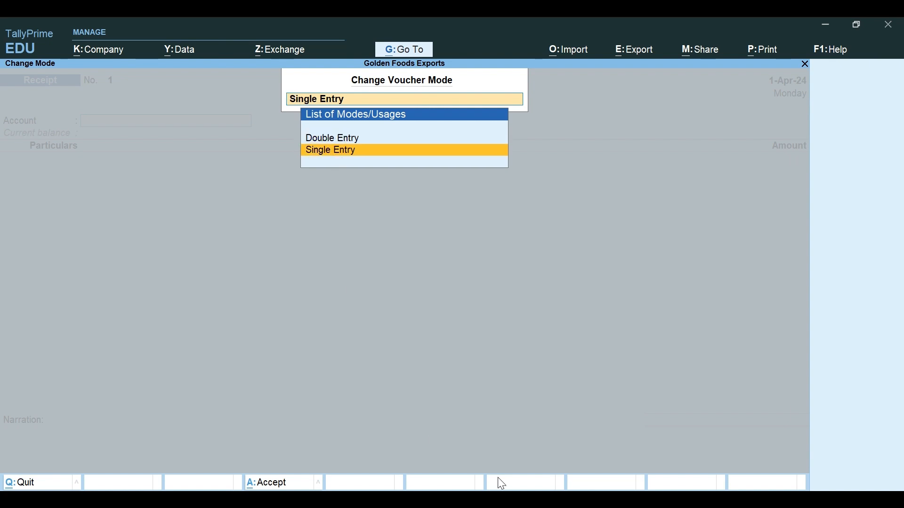
{"action": "key", "text": "alt+Tab"}
{"action": "scroll", "coordinate": [388, 354], "scroll_direction": "up", "scroll_amount": 5}
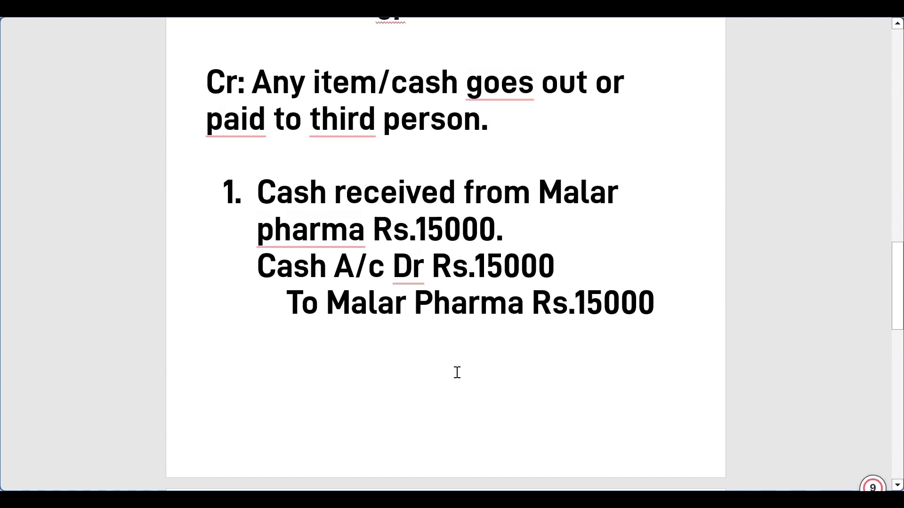
{"action": "key", "text": "alt+Tab"}
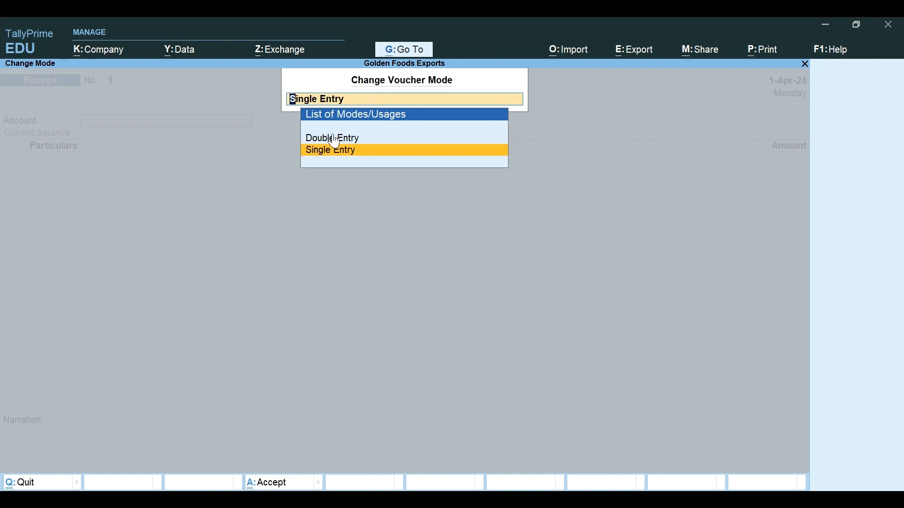
{"action": "key", "text": "Up"}
{"action": "key", "text": "Down"}
{"action": "key", "text": "Up"}
{"action": "key", "text": "Return"}
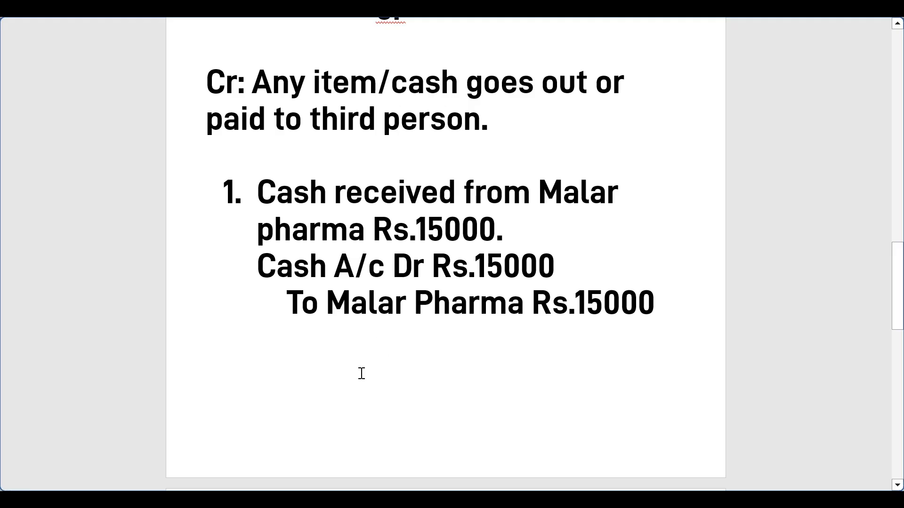
Step: Add the line 'Press: H (Menu from right side)' under 'Prss: F12-->' in the notes
{"action": "scroll", "coordinate": [407, 375], "scroll_direction": "down", "scroll_amount": 8}
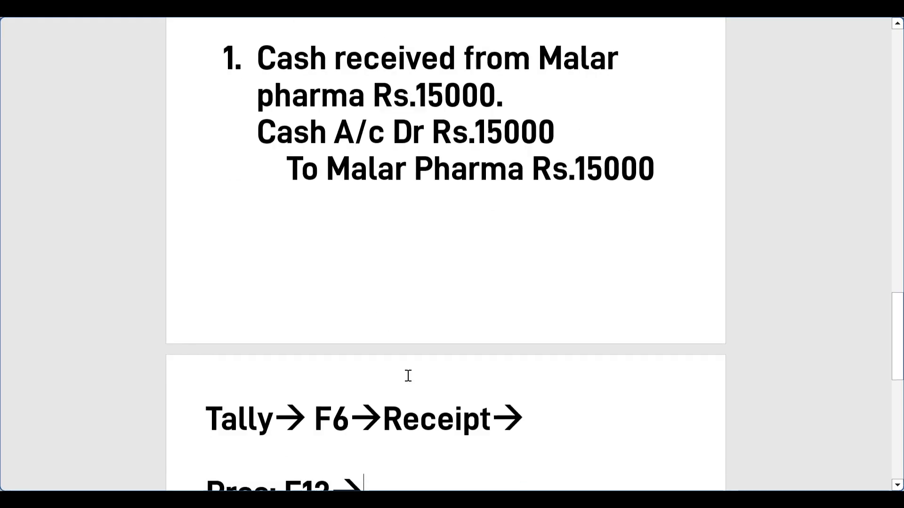
{"action": "left_click", "coordinate": [216, 239]}
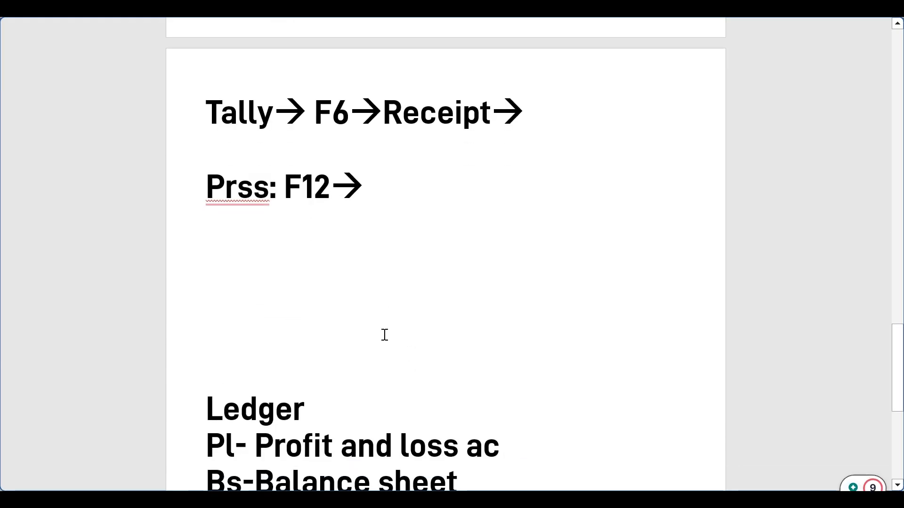
{"action": "type", "text": "pRES"}
{"action": "key", "text": "BackSpace"}
{"action": "key", "text": "BackSpace"}
{"action": "key", "text": "BackSpace"}
{"action": "key", "text": "BackSpace"}
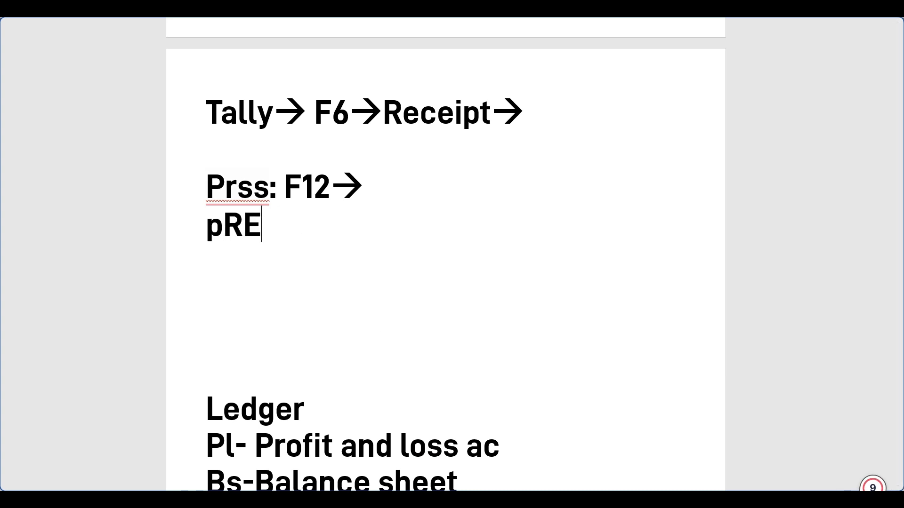
{"action": "type", "text": "Prt"}
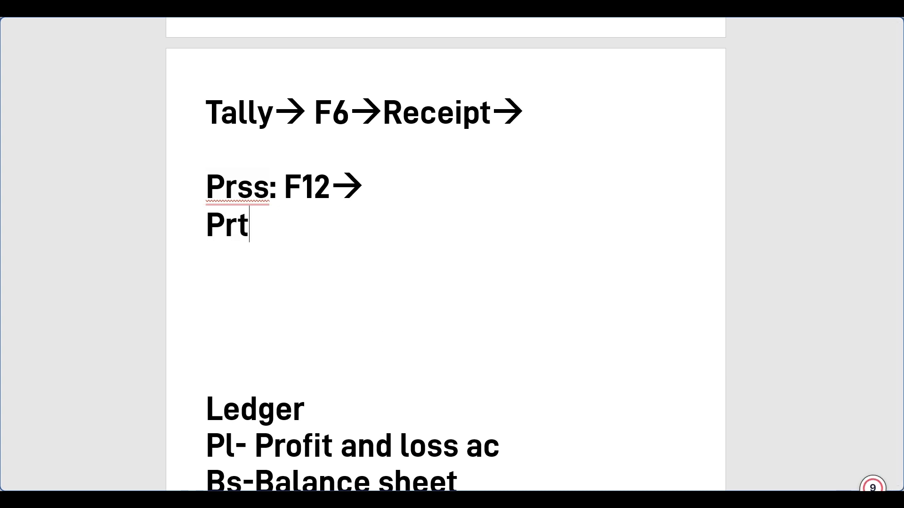
{"action": "key", "text": "BackSpace"}
{"action": "type", "text": "ess:"}
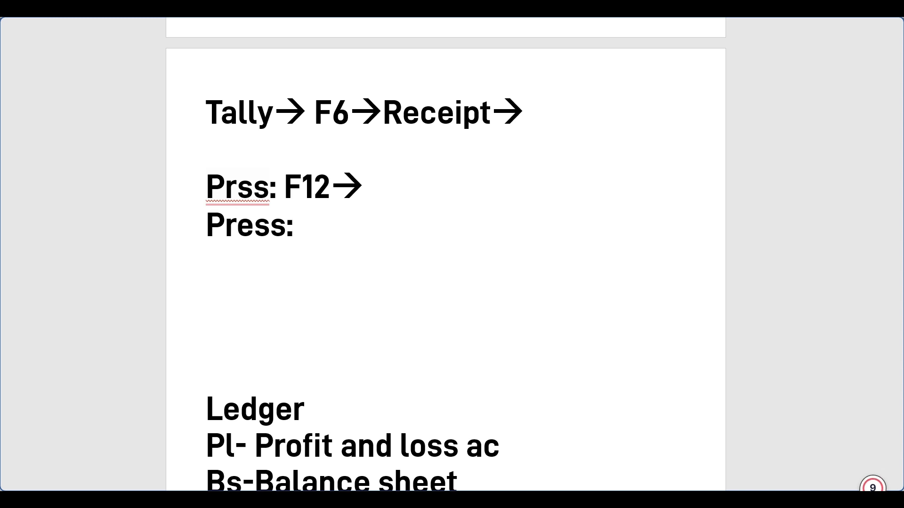
{"action": "type", "text": " H (Me"}
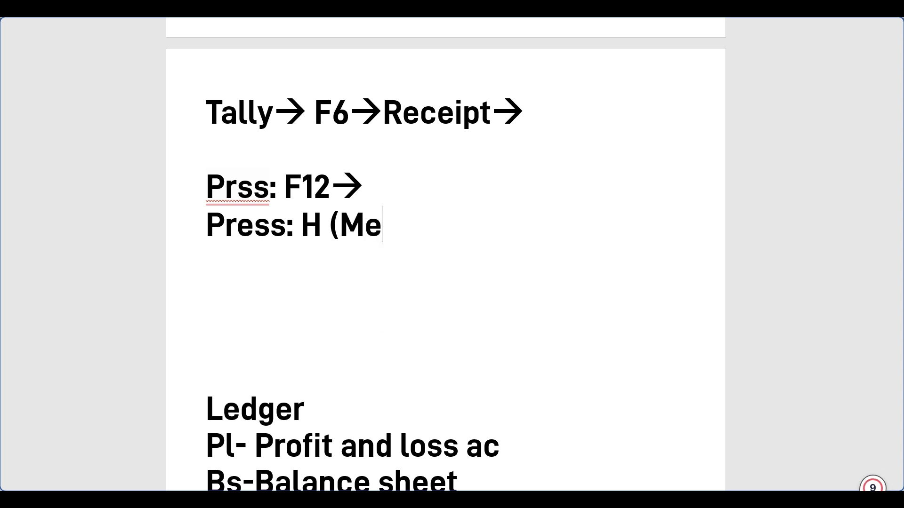
{"action": "type", "text": "nu from "}
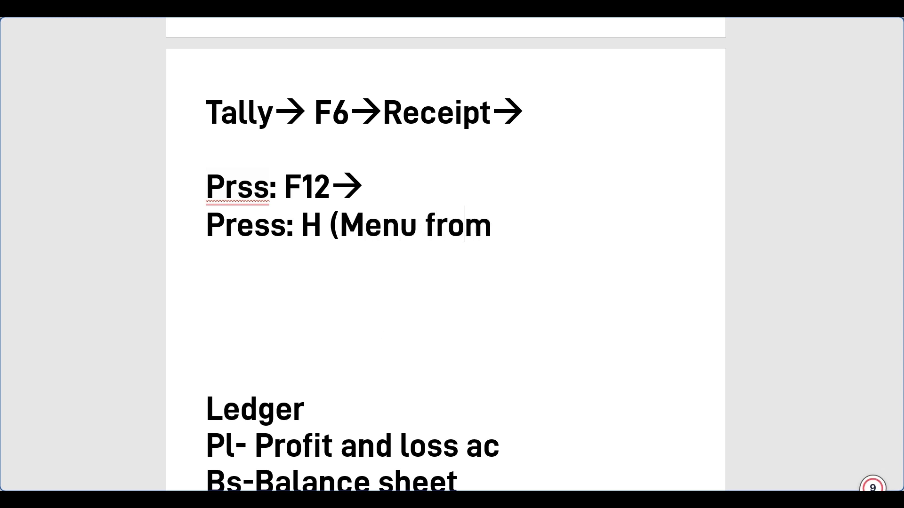
{"action": "type", "text": "right a"}
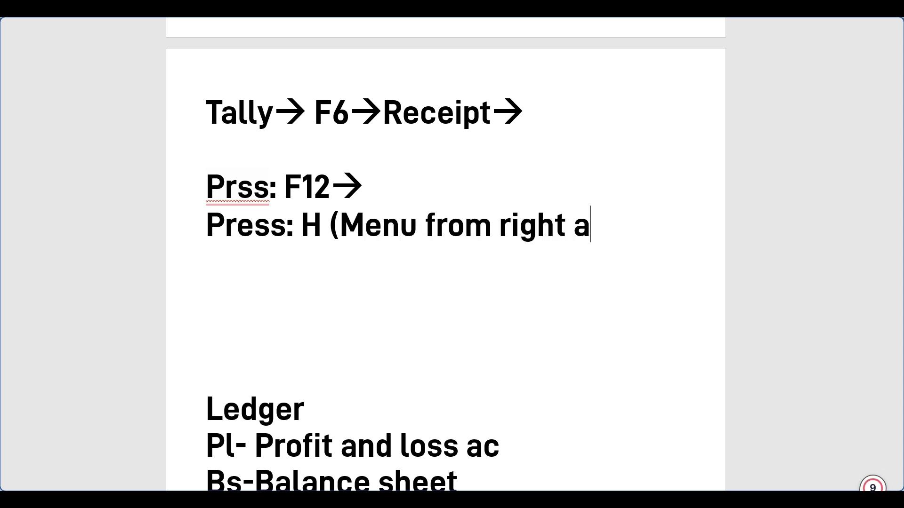
{"action": "key", "text": "BackSpace"}
{"action": "type", "text": "di"}
{"action": "key", "text": "BackSpace"}
{"action": "key", "text": "BackSpace"}
{"action": "type", "text": "side)"}
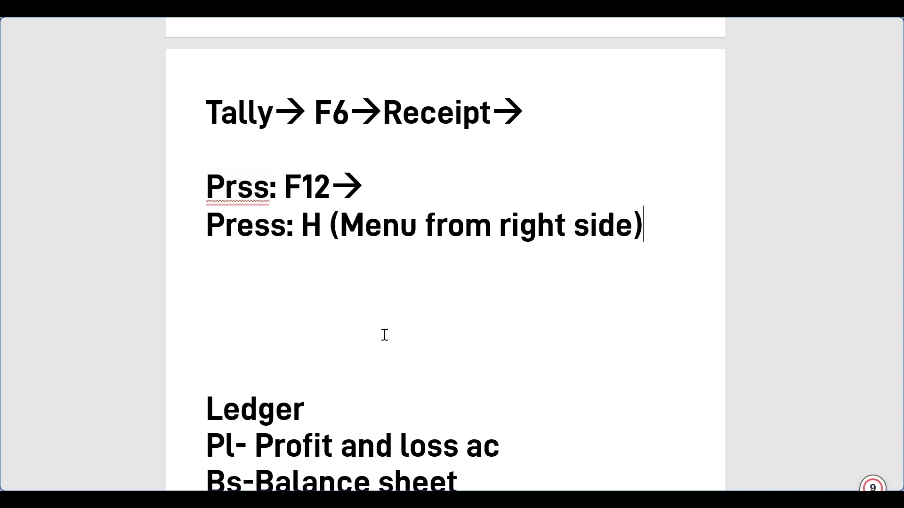
{"action": "key", "text": "alt+Tab"}
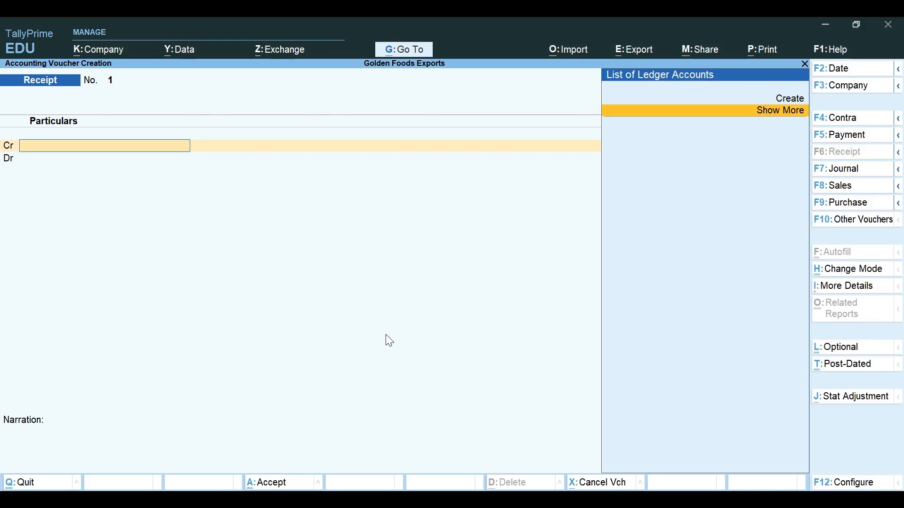
{"action": "key", "text": "alt+Tab"}
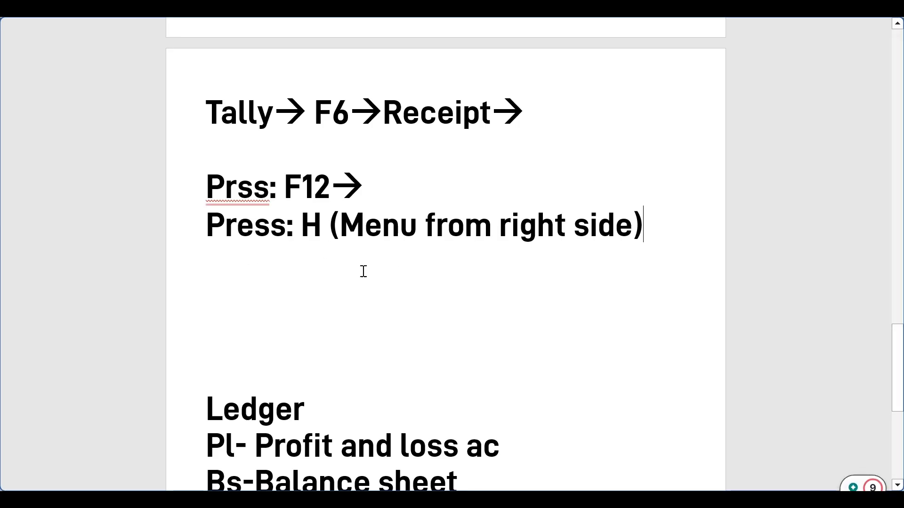
Step: Add the next line 'Change mode--> Double entry'
{"action": "left_click", "coordinate": [298, 261]}
{"action": "type", "text": "C"}
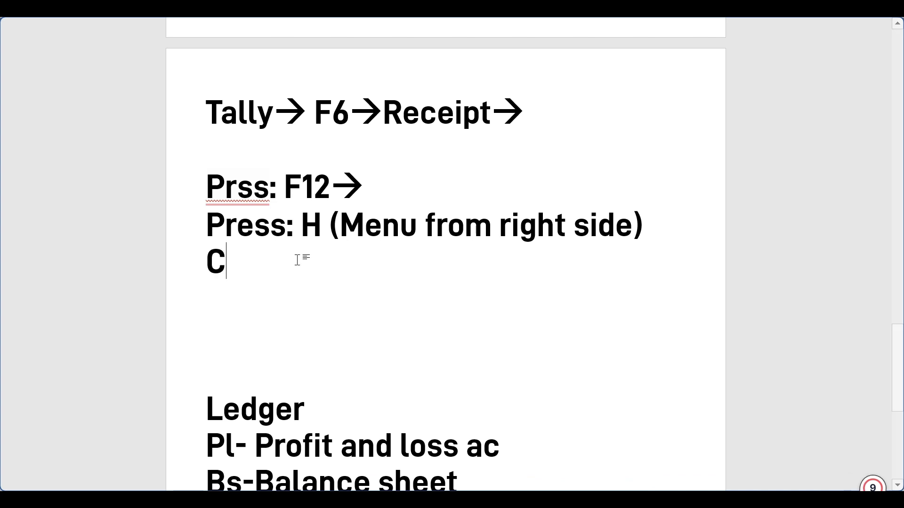
{"action": "type", "text": "hange mo"}
{"action": "key", "text": "BackSpace"}
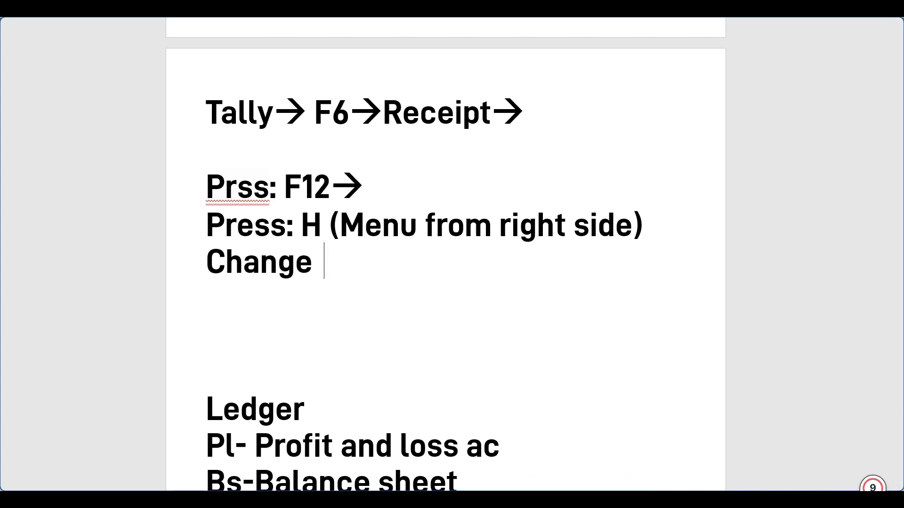
{"action": "type", "text": "mode--"}
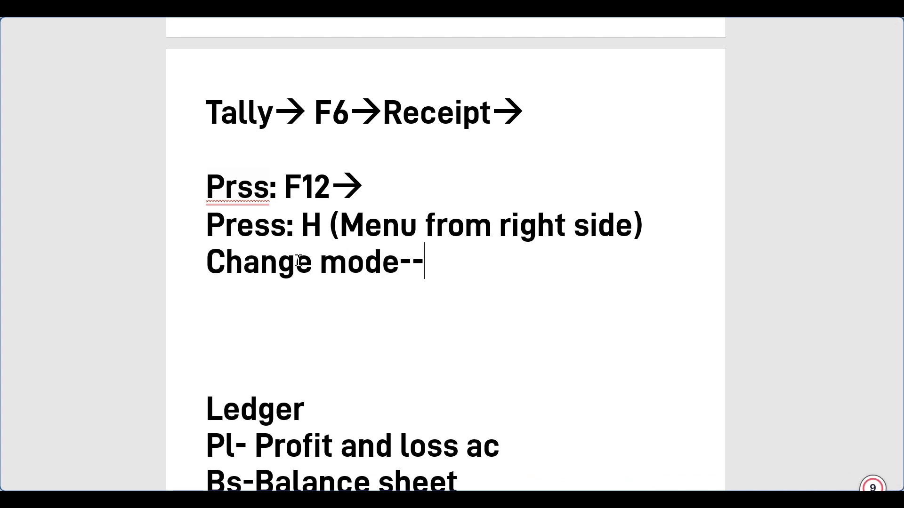
{"action": "type", "text": "> Do"}
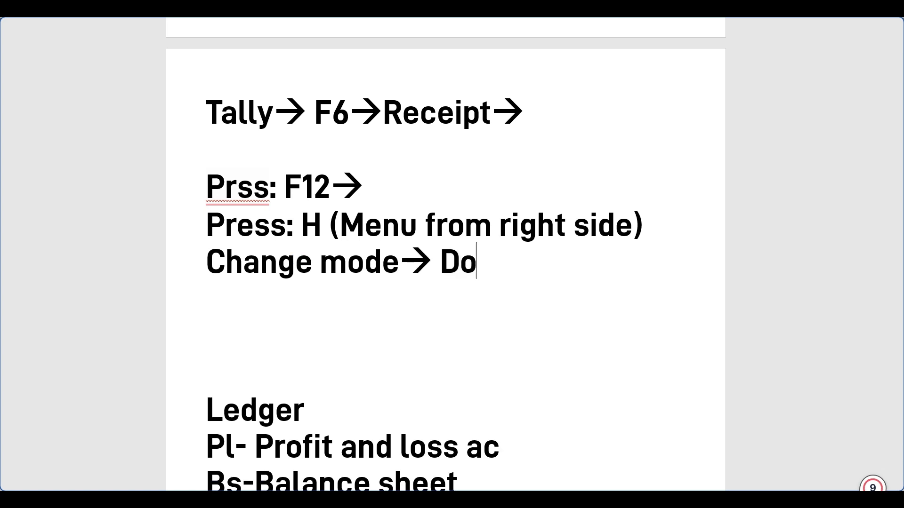
{"action": "type", "text": "uble entry"}
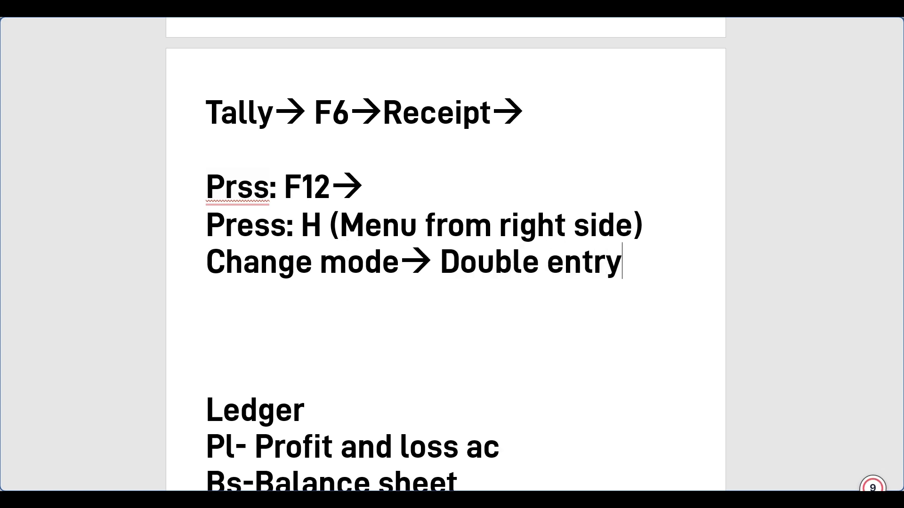
{"action": "key", "text": "alt+Tab"}
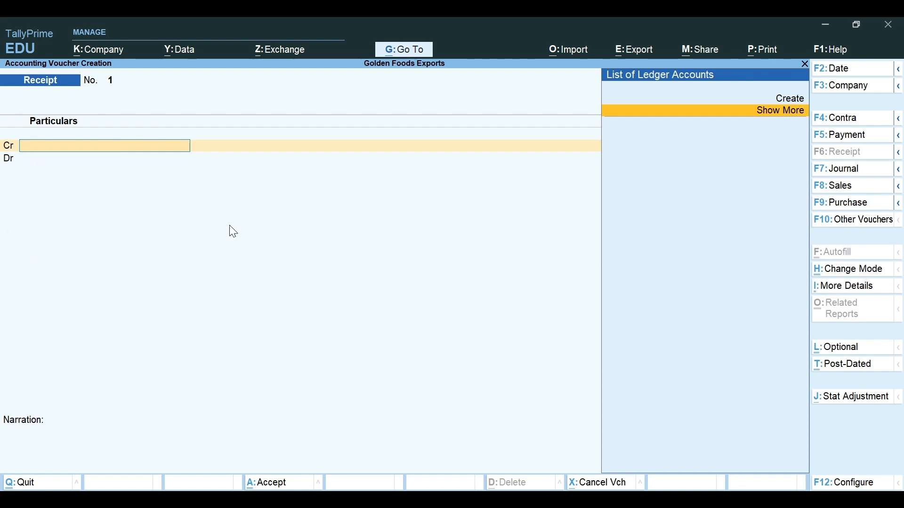
Step: Check the notes against the voucher, moving the ledger list choice to Create and the cursor after Rs.15000
{"action": "key", "text": "alt+Tab"}
{"action": "scroll", "coordinate": [454, 325], "scroll_direction": "down", "scroll_amount": 2}
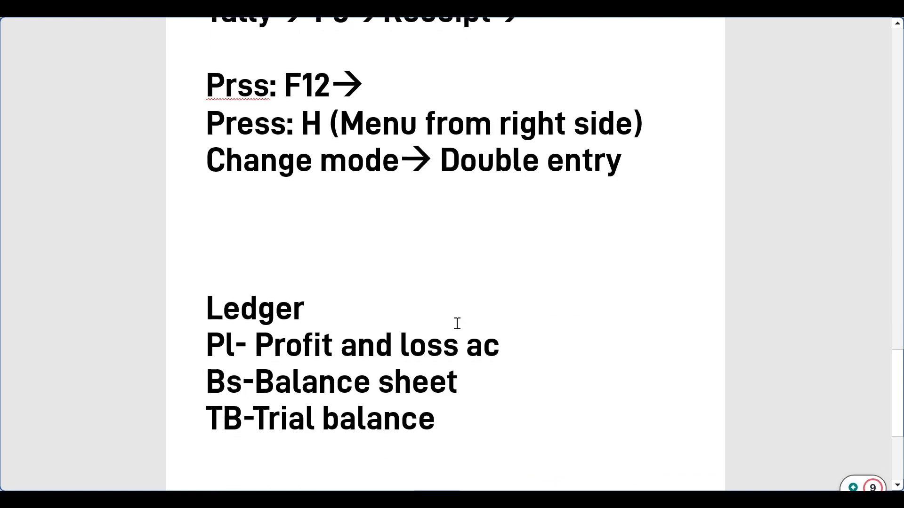
{"action": "scroll", "coordinate": [456, 324], "scroll_direction": "up", "scroll_amount": 8}
{"action": "scroll", "coordinate": [457, 323], "scroll_direction": "up", "scroll_amount": 1}
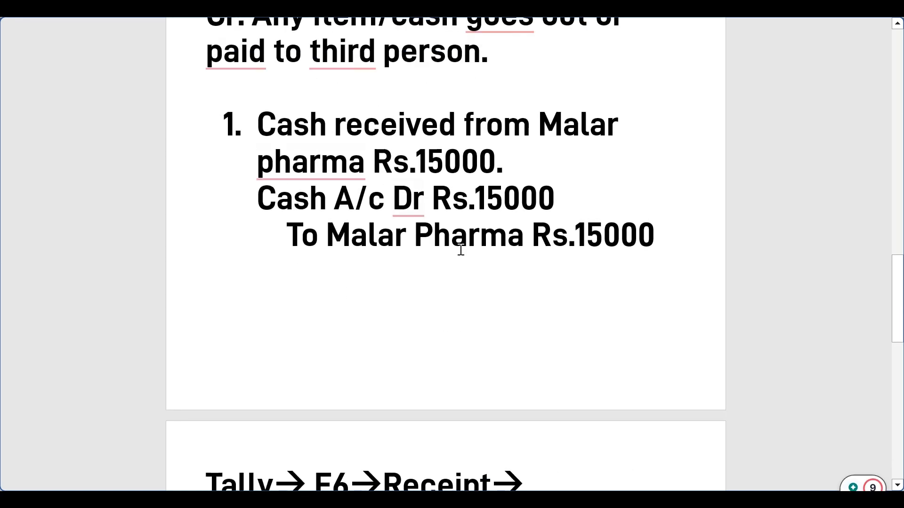
{"action": "key", "text": "alt+Tab"}
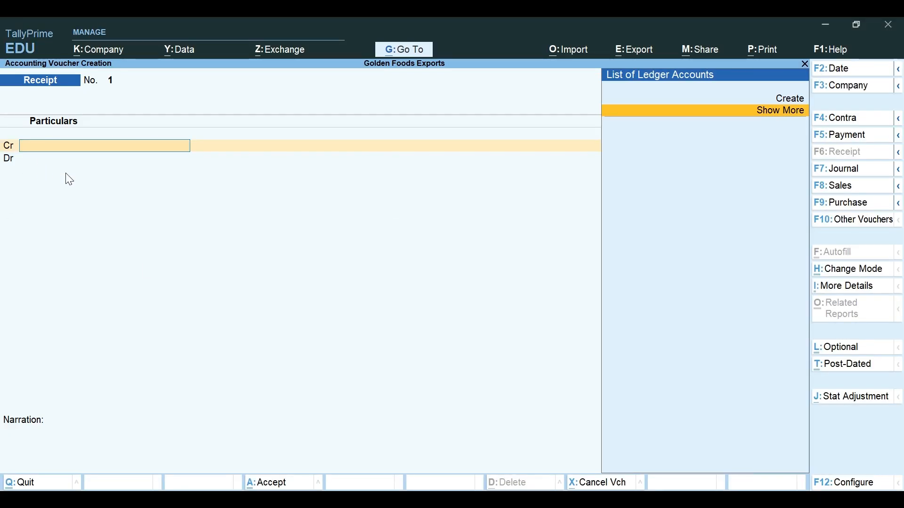
{"action": "key", "text": "Up"}
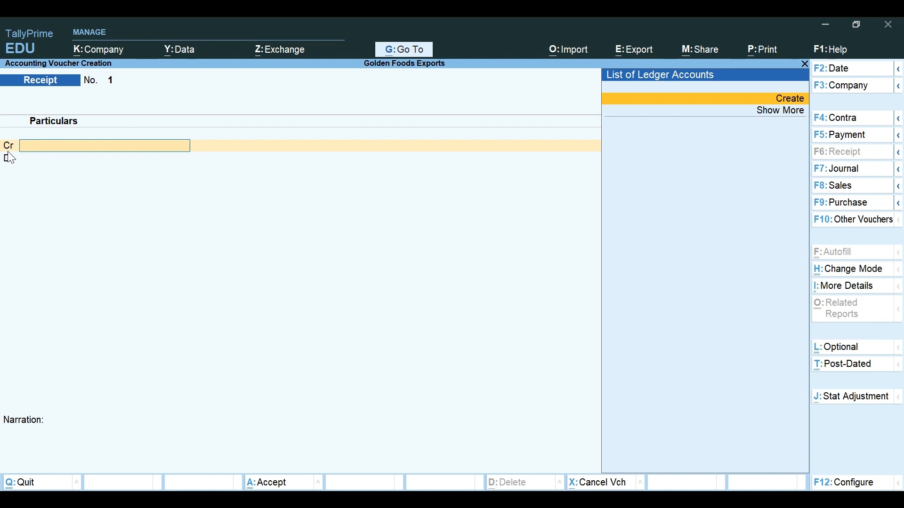
{"action": "key", "text": "alt+Tab"}
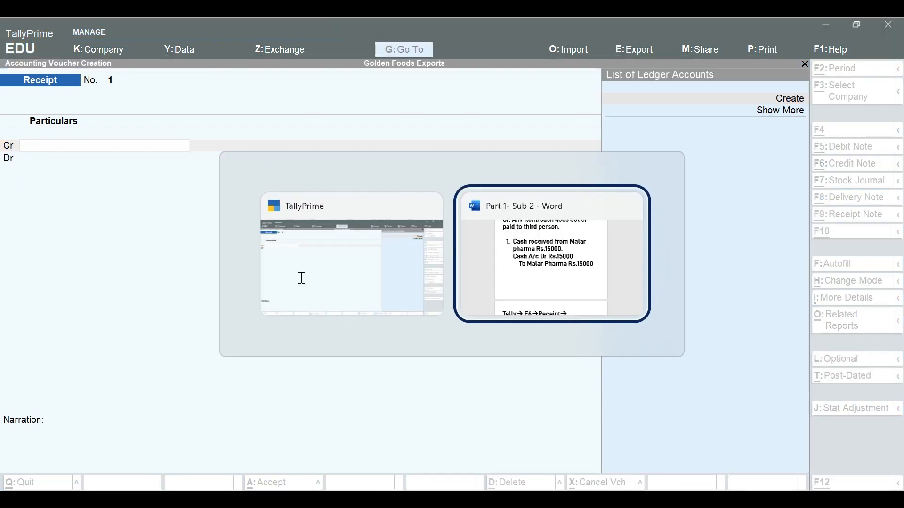
{"action": "left_click", "coordinate": [656, 234]}
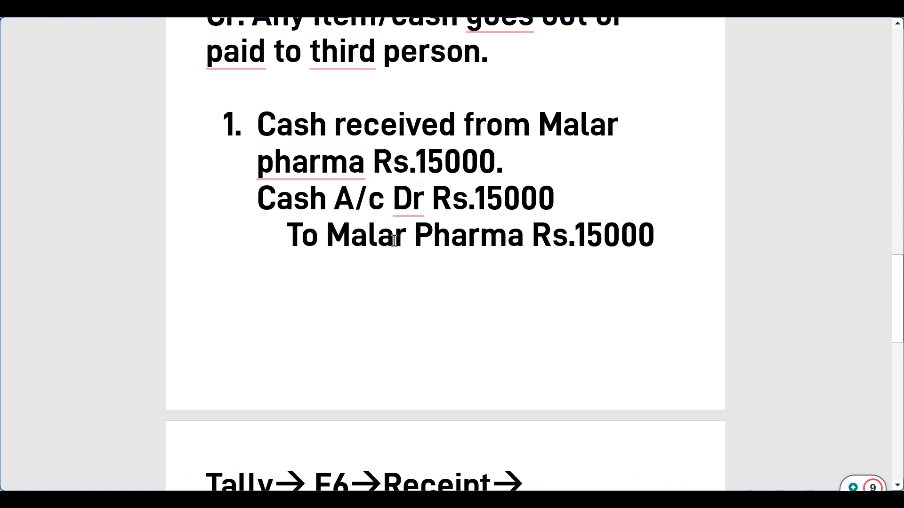
{"action": "key", "text": "alt+Tab"}
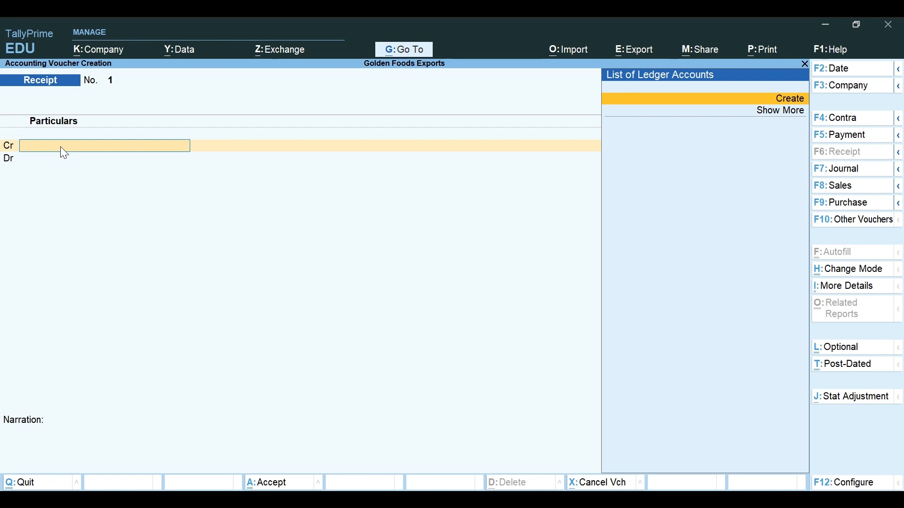
Step: Start a new ledger from the Cr field with Alt+C, reopening the form after checking the name Malar Pharma
{"action": "type", "text": "ma"}
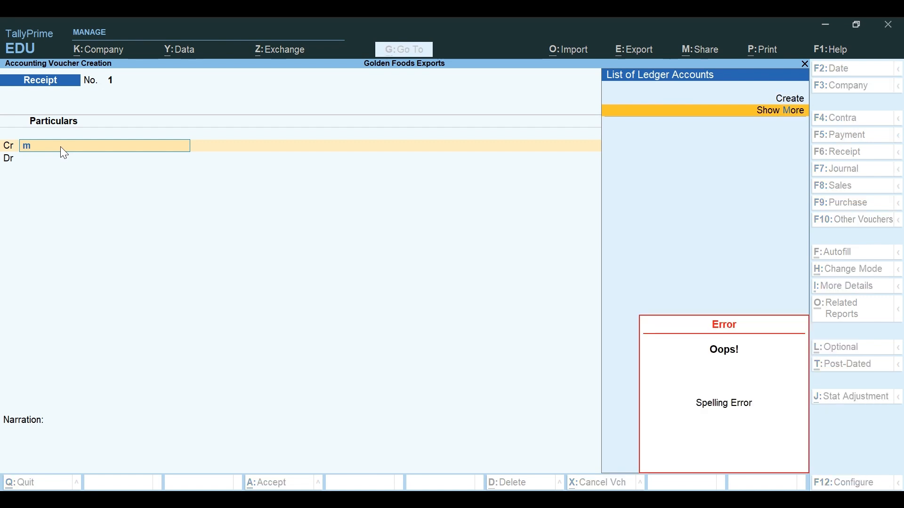
{"action": "left_click", "coordinate": [43, 146]}
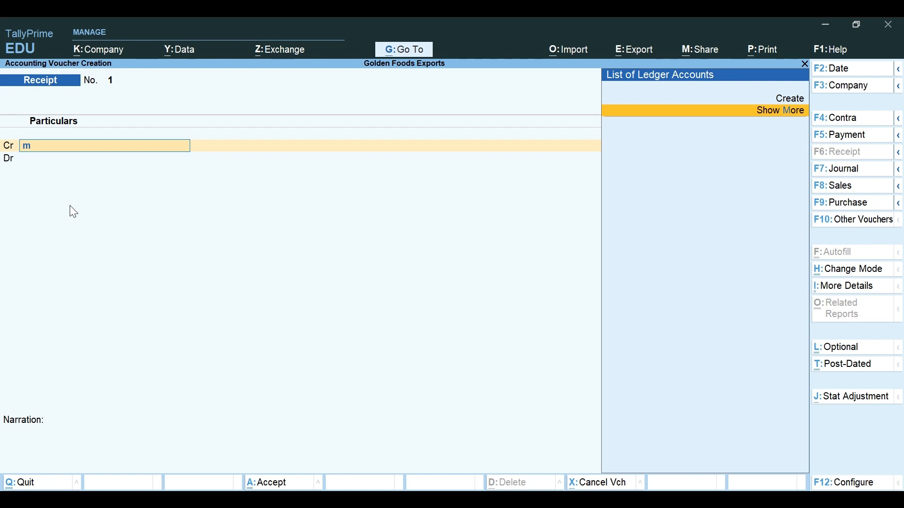
{"action": "key", "text": "alt"}
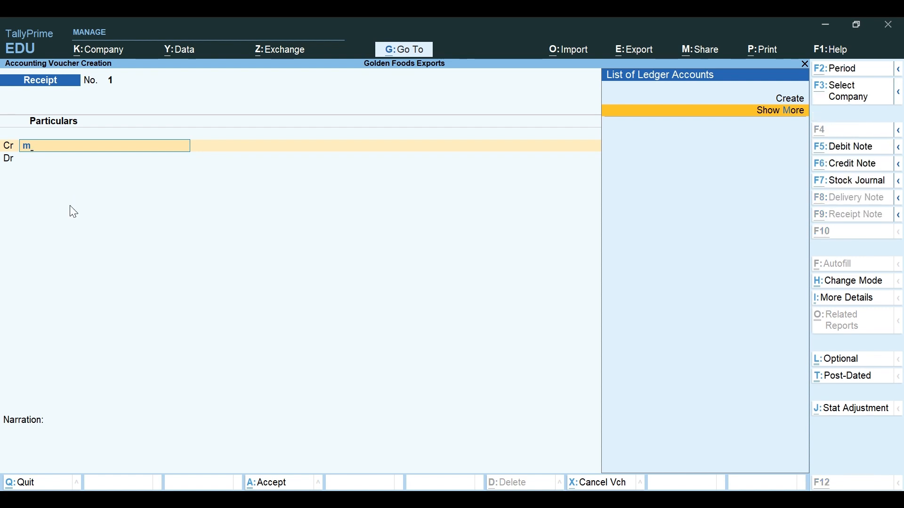
{"action": "key", "text": "alt+c"}
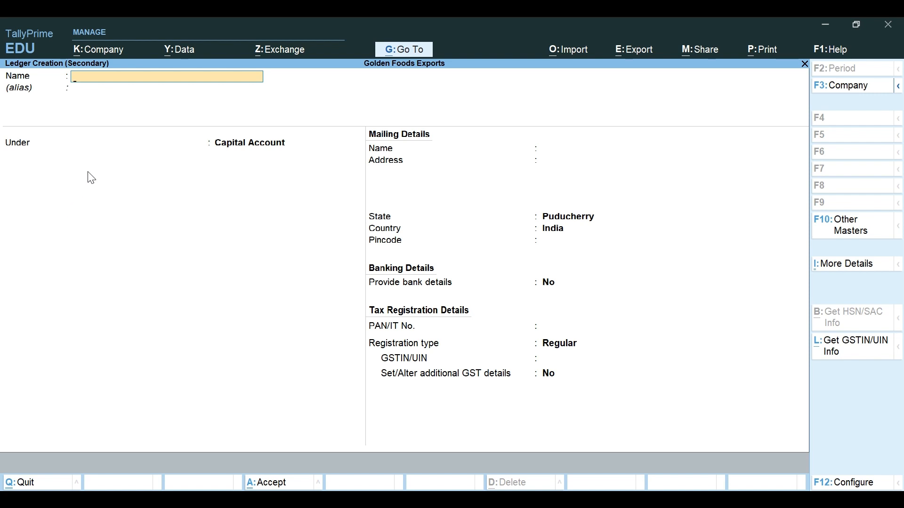
{"action": "key", "text": "alt+Tab"}
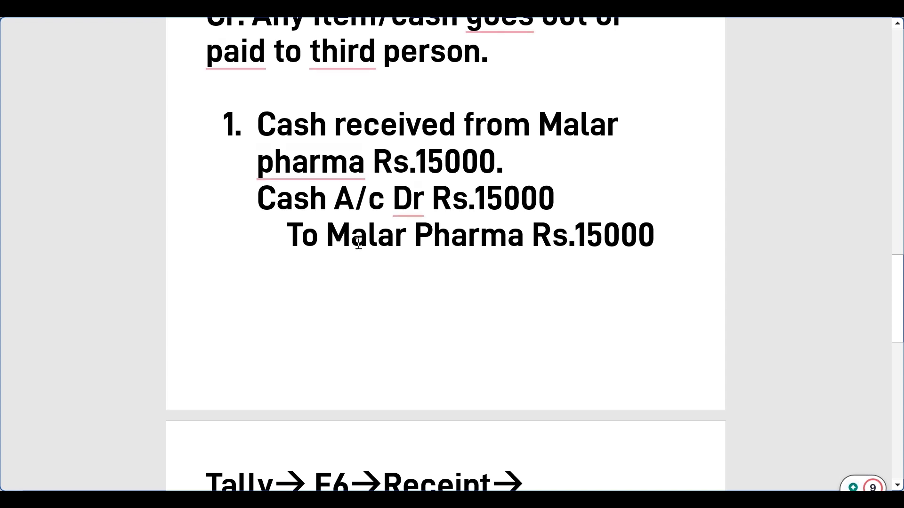
{"action": "left_click_drag", "start_coordinate": [329, 241], "coordinate": [483, 239]}
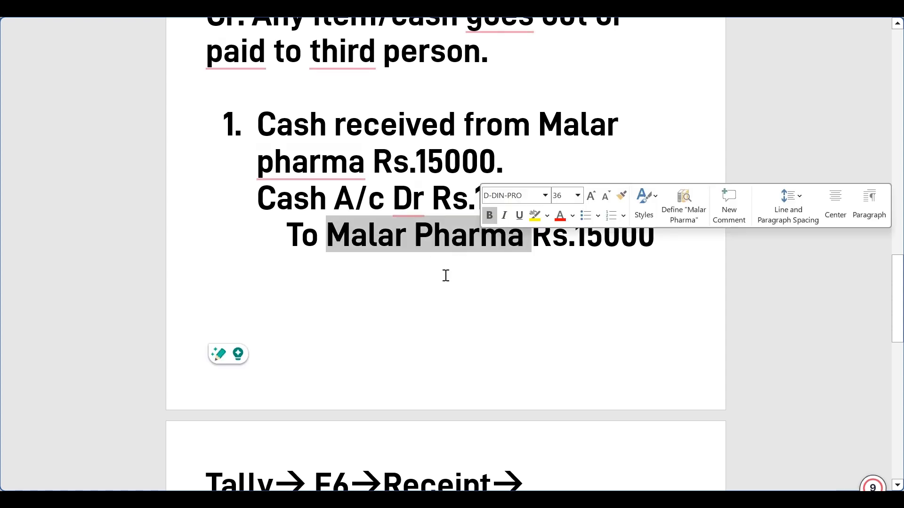
{"action": "key", "text": "alt+Tab"}
{"action": "key", "text": "Escape"}
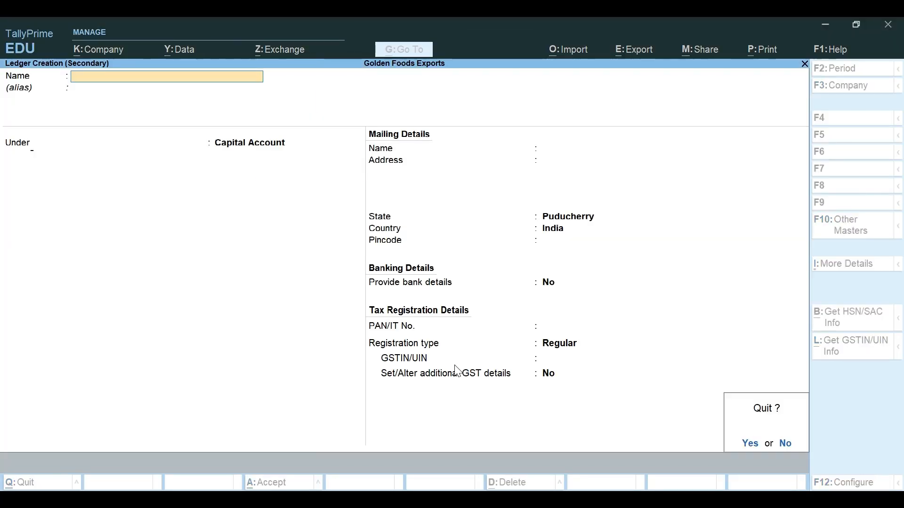
{"action": "key", "text": "y"}
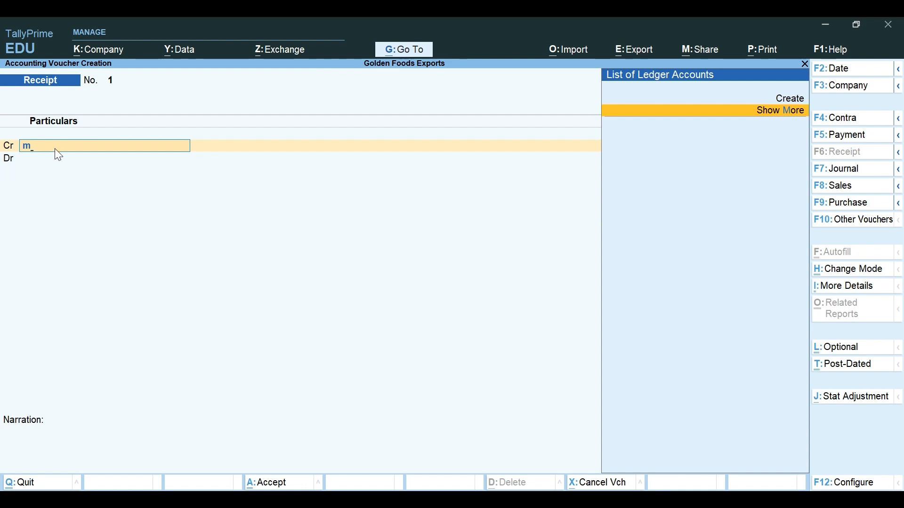
{"action": "key", "text": "alt+c"}
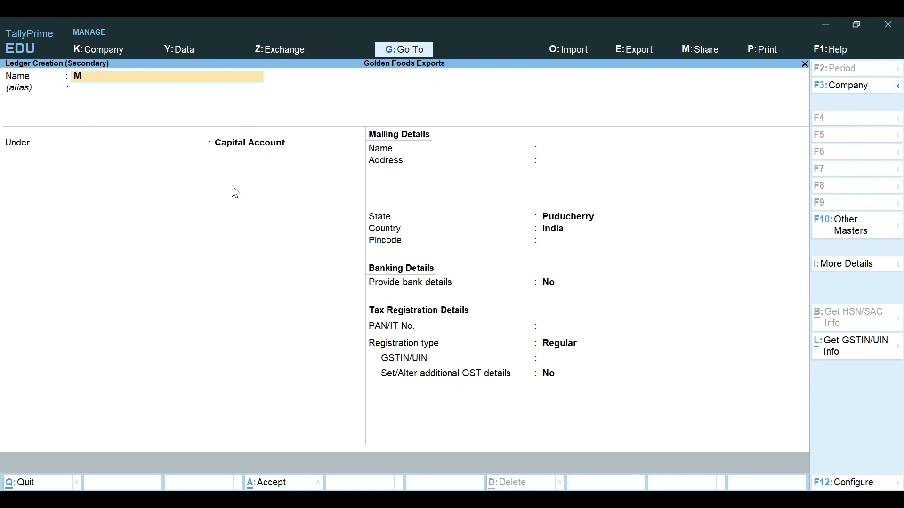
Step: Name the new ledger 'Malar Pharma' and place it under Sundry Creditors
{"action": "type", "text": "Malar Pharma"}
{"action": "key", "text": "Return"}
{"action": "key", "text": "Return"}
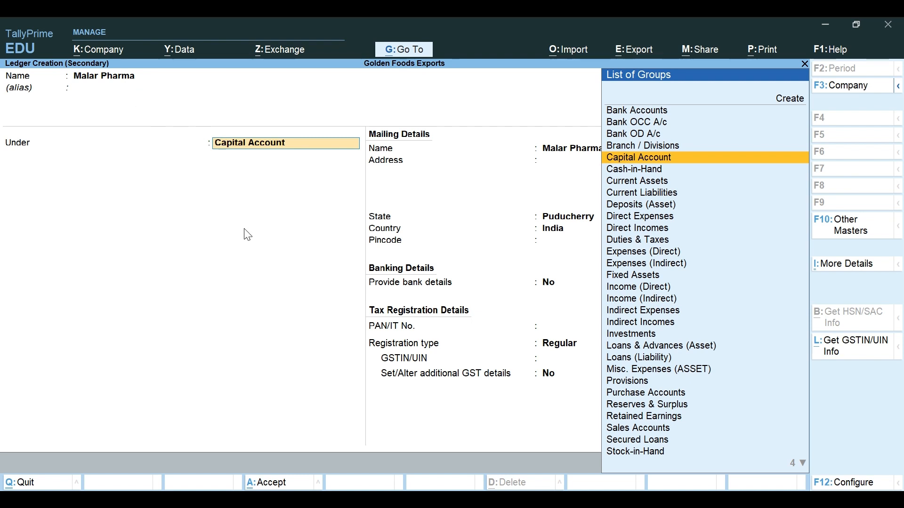
{"action": "type", "text": "Su"}
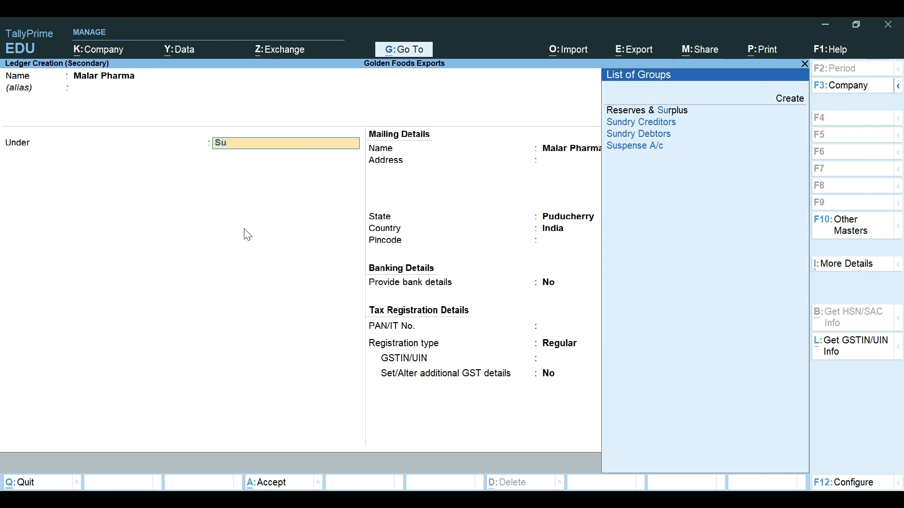
{"action": "key", "text": "Down"}
{"action": "key", "text": "Return"}
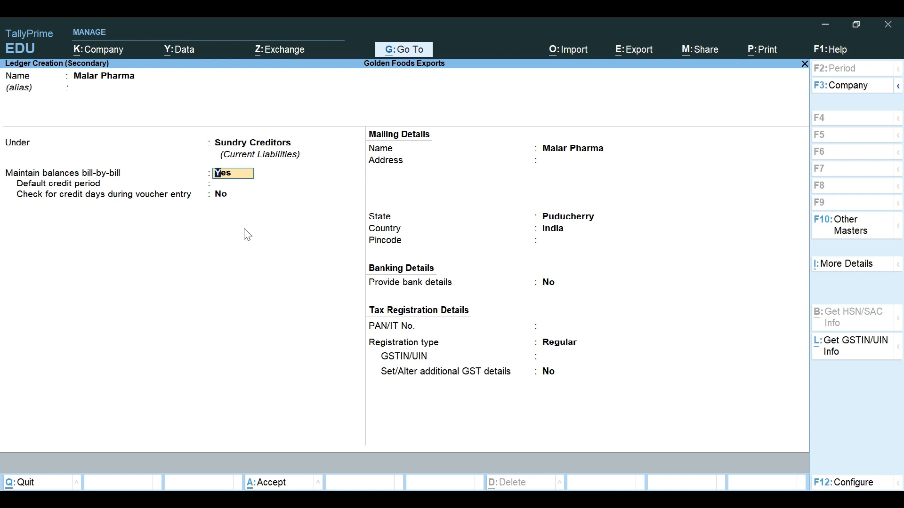
Step: Accept the bill-by-bill, mailing and tax fields with state Puducherry, then move back up the form
{"action": "key", "text": "Return"}
{"action": "key", "text": "Return"}
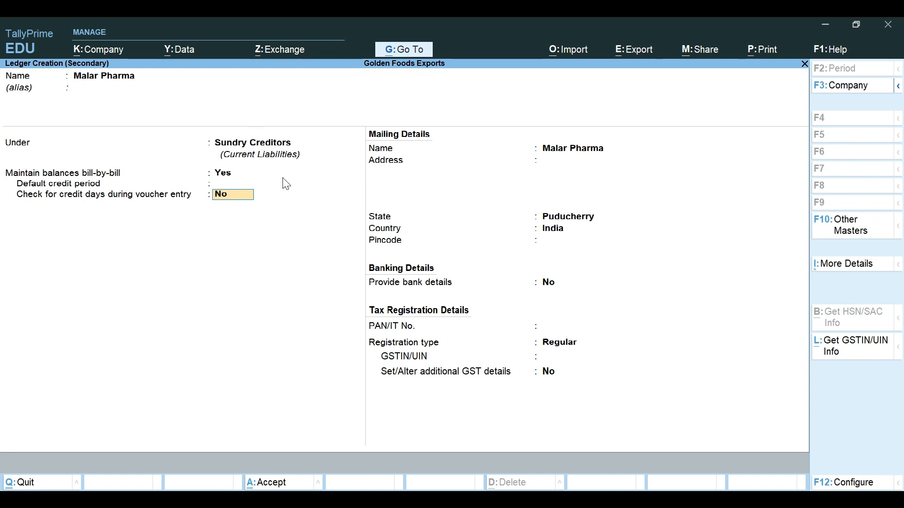
{"action": "key", "text": "Return"}
{"action": "key", "text": "Return"}
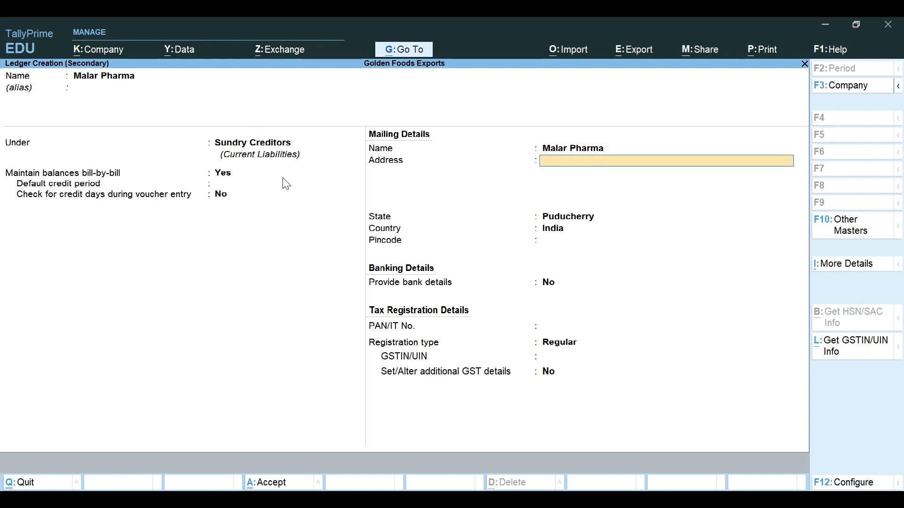
{"action": "key", "text": "Return"}
{"action": "key", "text": "Return"}
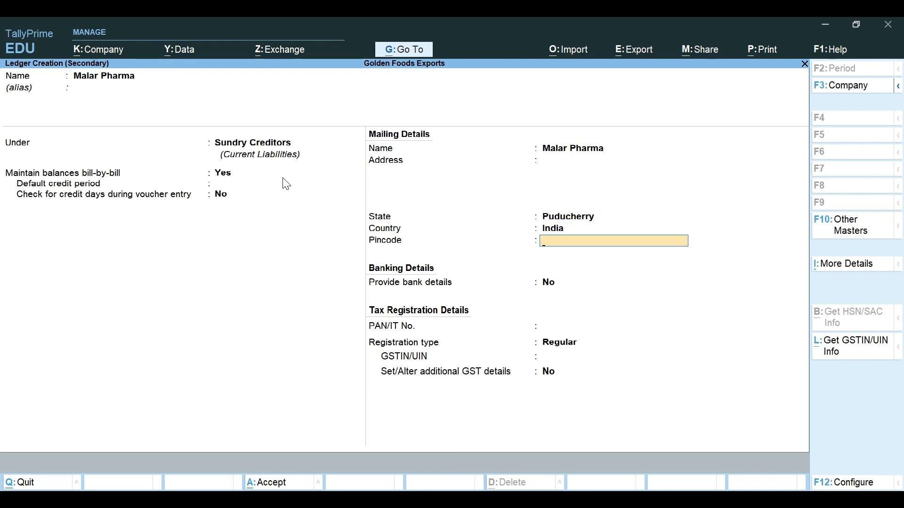
{"action": "key", "text": "Return"}
{"action": "key", "text": "Return"}
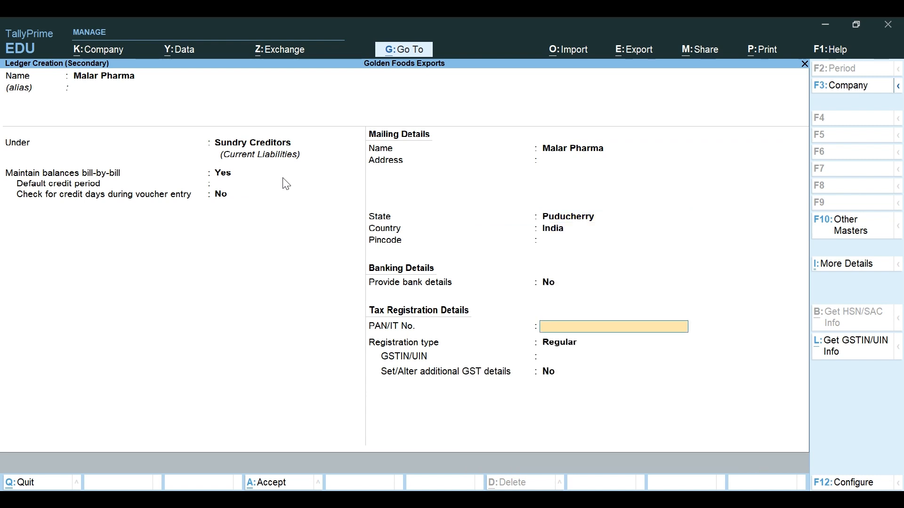
{"action": "key", "text": "Return"}
{"action": "key", "text": "Return"}
{"action": "key", "text": "Return"}
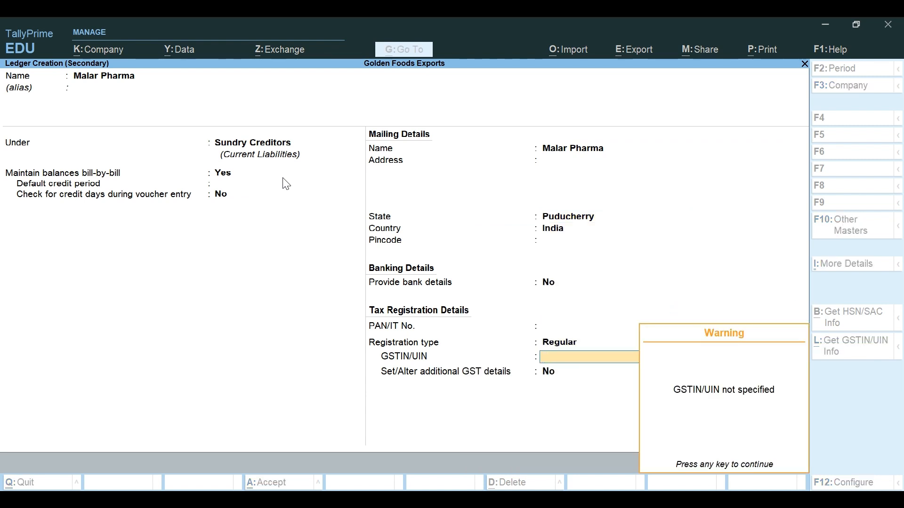
{"action": "key", "text": "Return"}
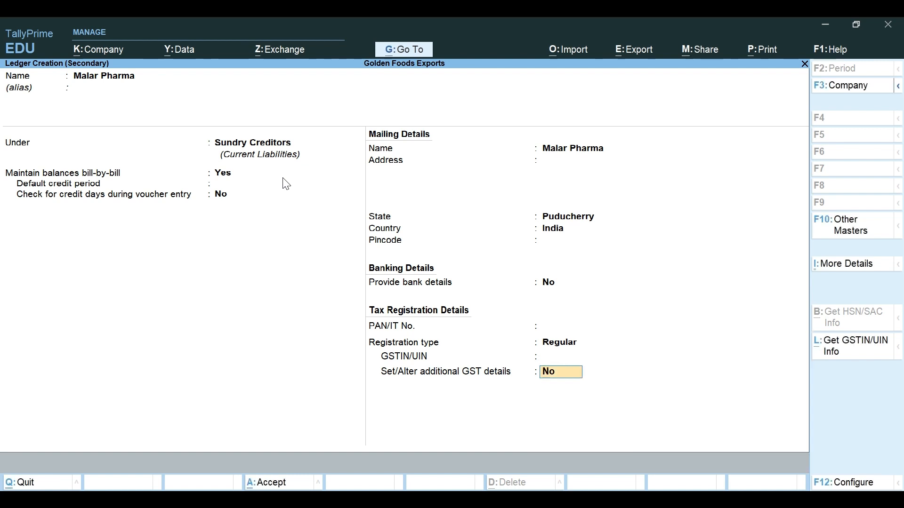
{"action": "key", "text": "Up"}
{"action": "key", "text": "Up"}
{"action": "key", "text": "Up"}
{"action": "key", "text": "Up"}
{"action": "key", "text": "Up"}
{"action": "key", "text": "Up"}
{"action": "key", "text": "Up"}
{"action": "key", "text": "Up"}
{"action": "key", "text": "Up"}
{"action": "key", "text": "Up"}
{"action": "key", "text": "Up"}
{"action": "key", "text": "Up"}
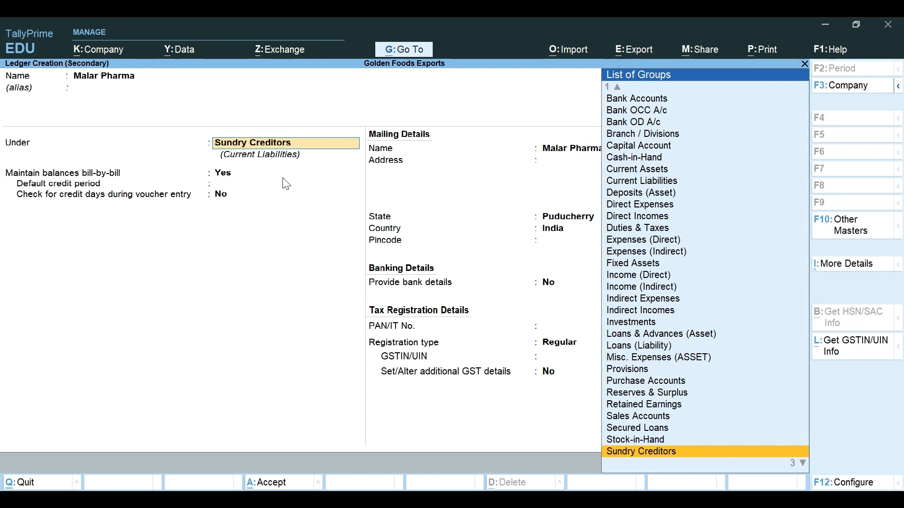
Step: Change Malar Pharma's group to Sundry Debtors and save the ledger onto the Cr line
{"action": "key", "text": "Down"}
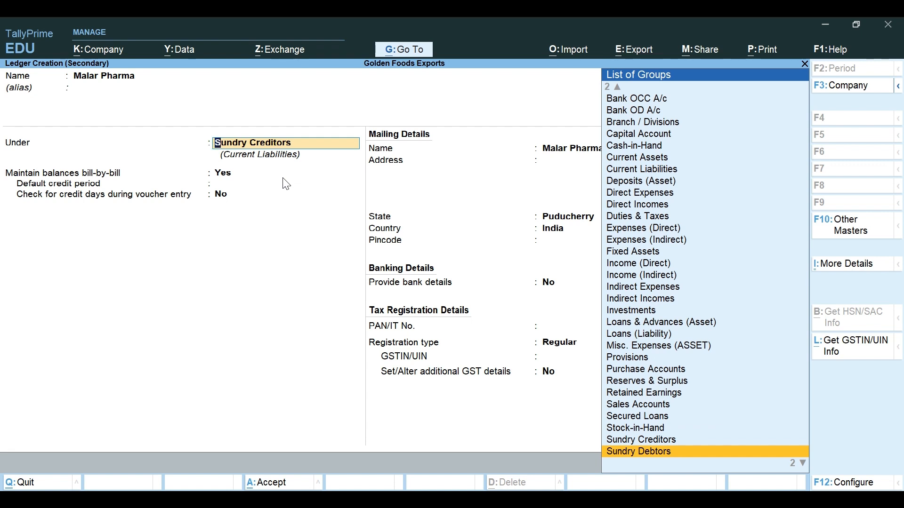
{"action": "key", "text": "Up"}
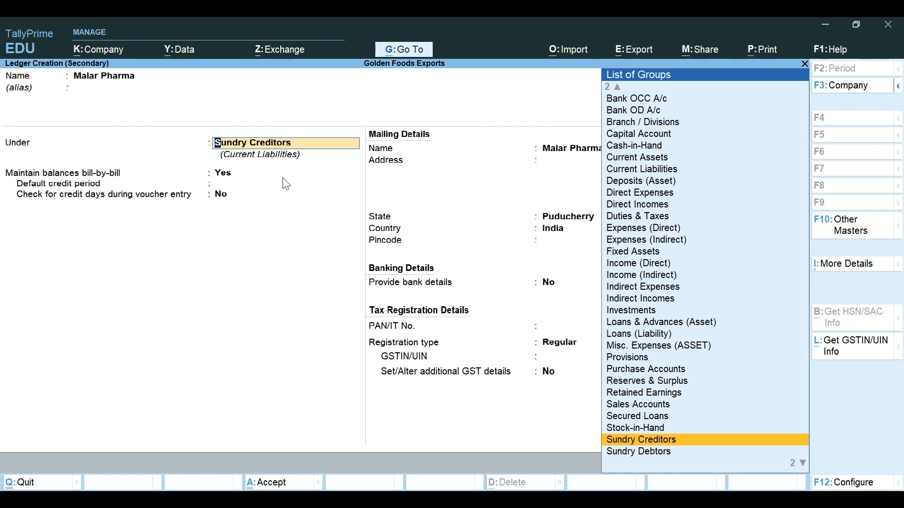
{"action": "key", "text": "Down"}
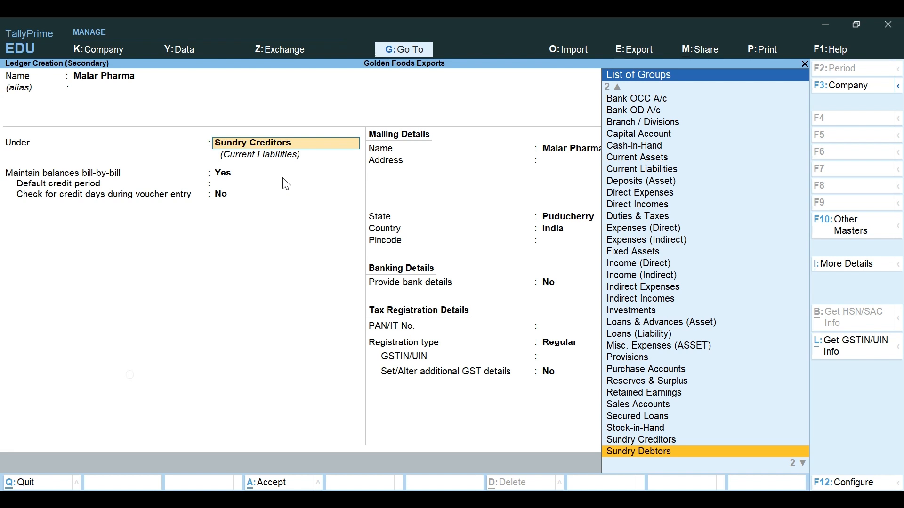
{"action": "key", "text": "Return"}
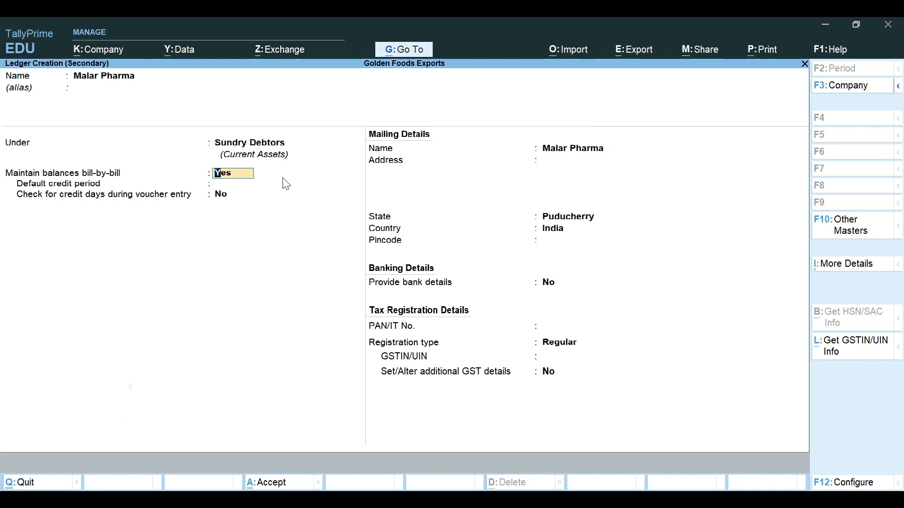
{"action": "key", "text": "Return"}
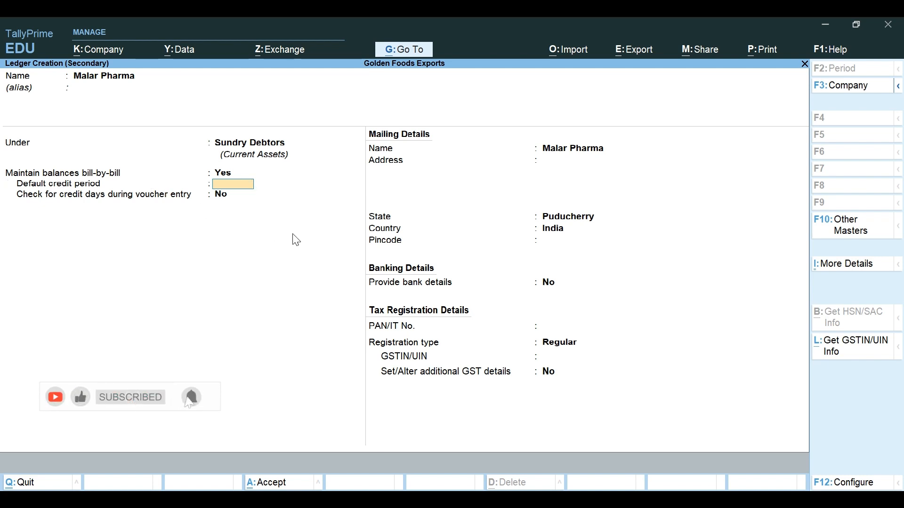
{"action": "key", "text": "Return"}
{"action": "key", "text": "Return"}
{"action": "key", "text": "Return"}
{"action": "key", "text": "Return"}
{"action": "key", "text": "Return"}
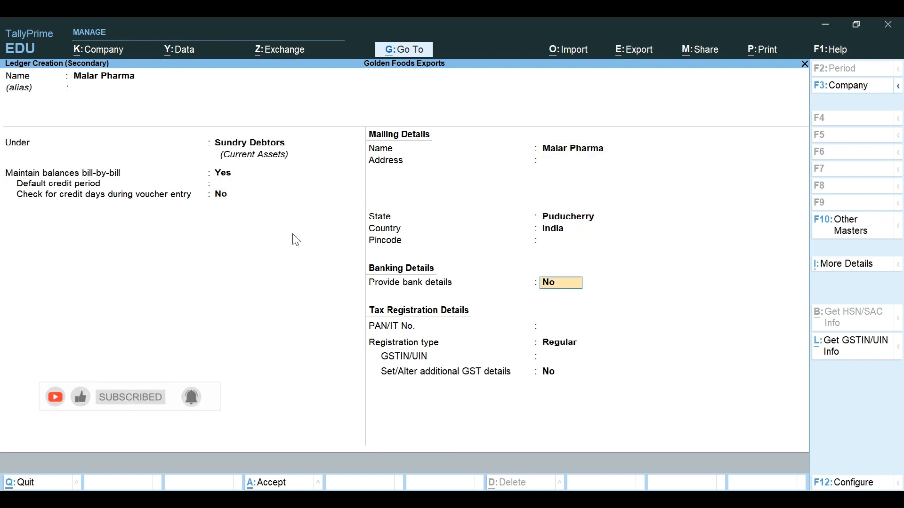
{"action": "key", "text": "Return"}
{"action": "key", "text": "Return"}
{"action": "key", "text": "Return"}
{"action": "key", "text": "Return"}
{"action": "key", "text": "Return"}
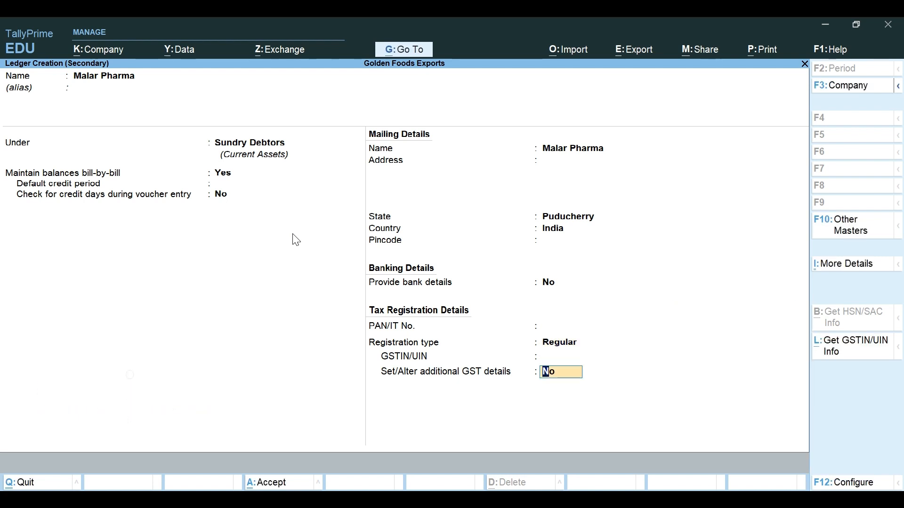
{"action": "key", "text": "Return"}
{"action": "key", "text": "Return"}
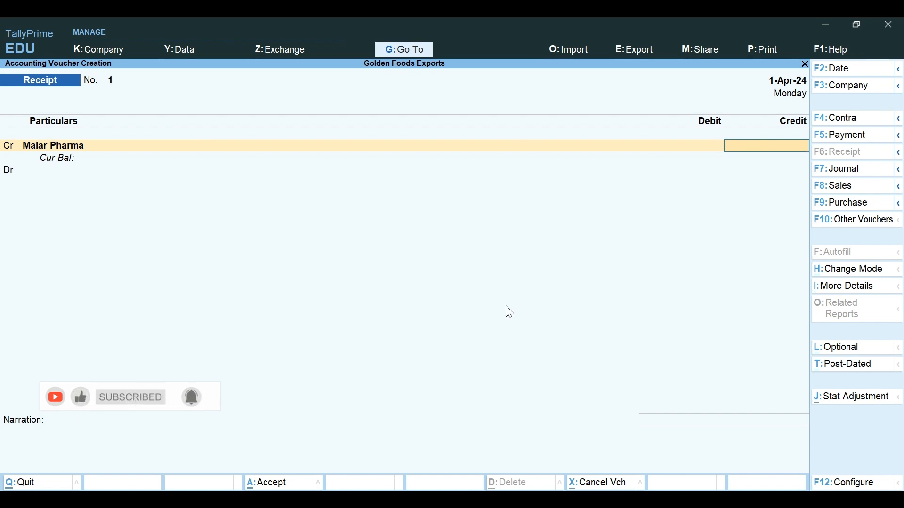
Step: Reopen Malar Pharma with Ctrl+Enter and accept it unchanged, keeping state Puducherry
{"action": "key", "text": "BackSpace"}
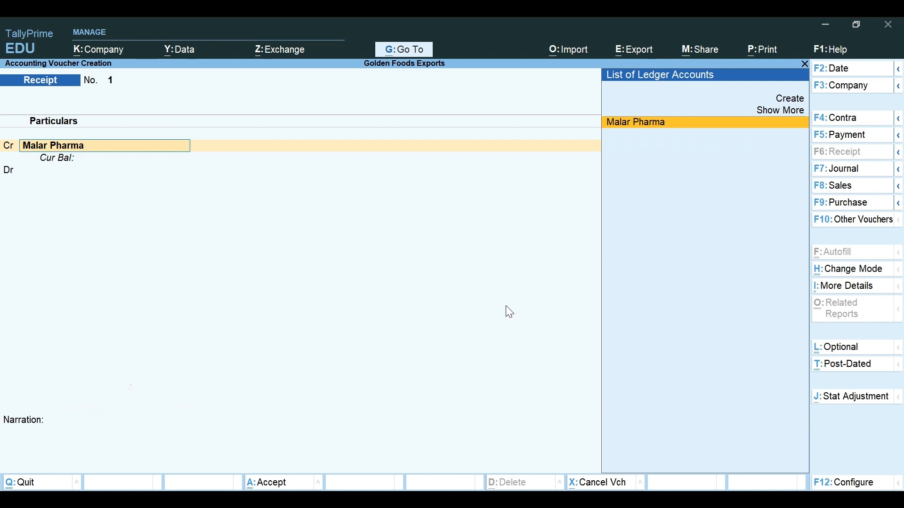
{"action": "key", "text": "Return"}
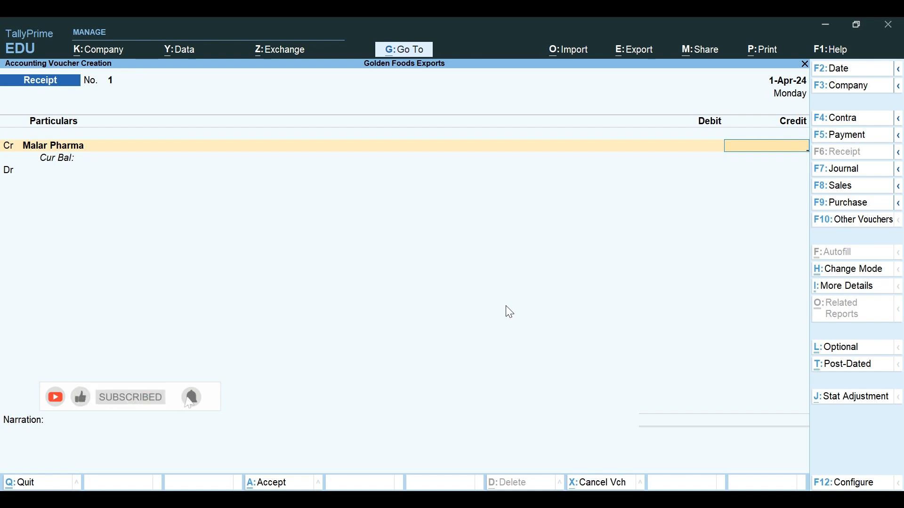
{"action": "left_click", "coordinate": [59, 146]}
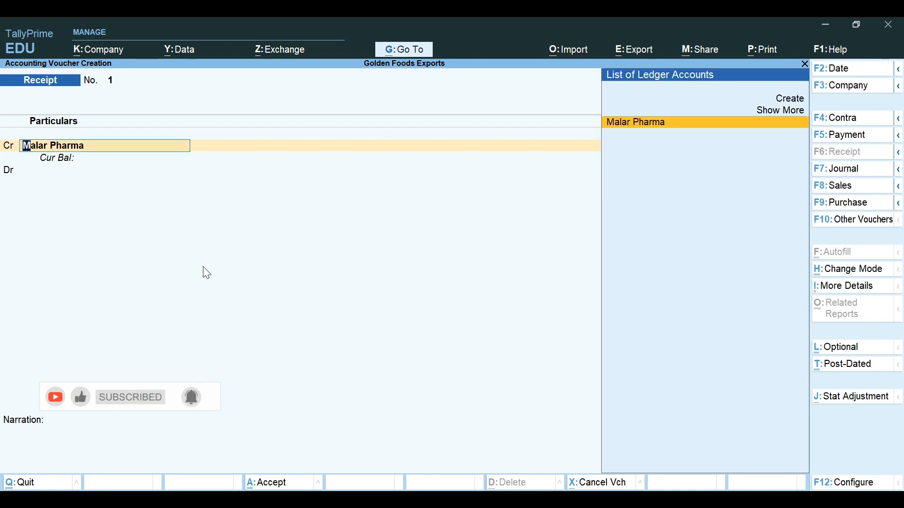
{"action": "key", "text": "ctrl+Return"}
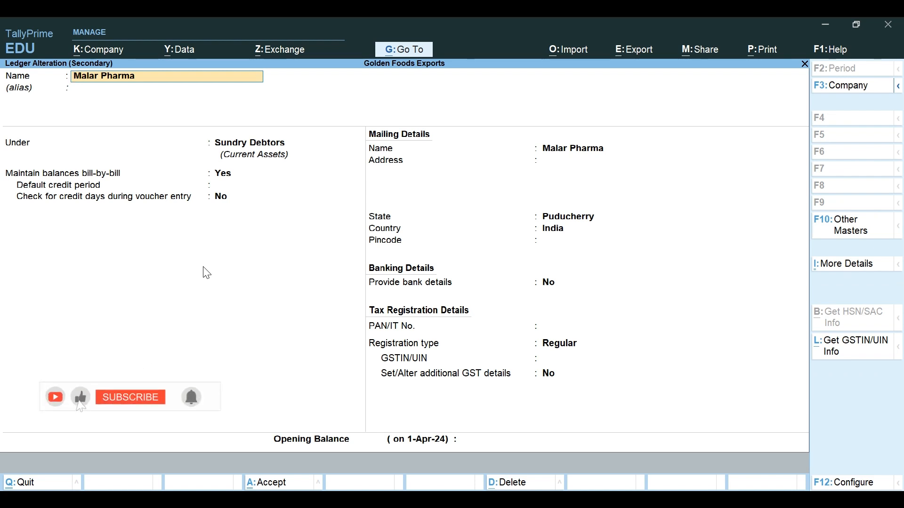
{"action": "key", "text": "Return"}
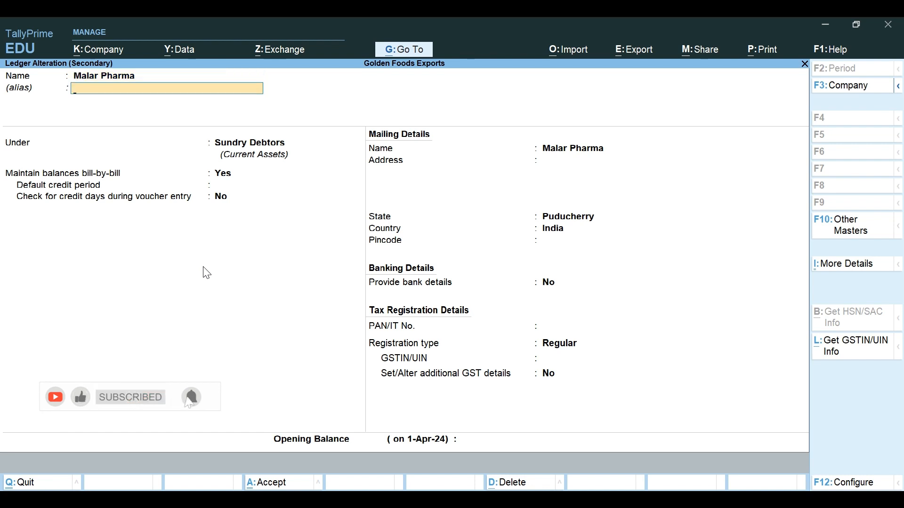
{"action": "key", "text": "Return"}
{"action": "key", "text": "Return"}
{"action": "key", "text": "Return"}
{"action": "key", "text": "Return"}
{"action": "key", "text": "Return"}
{"action": "key", "text": "Return"}
{"action": "key", "text": "Return"}
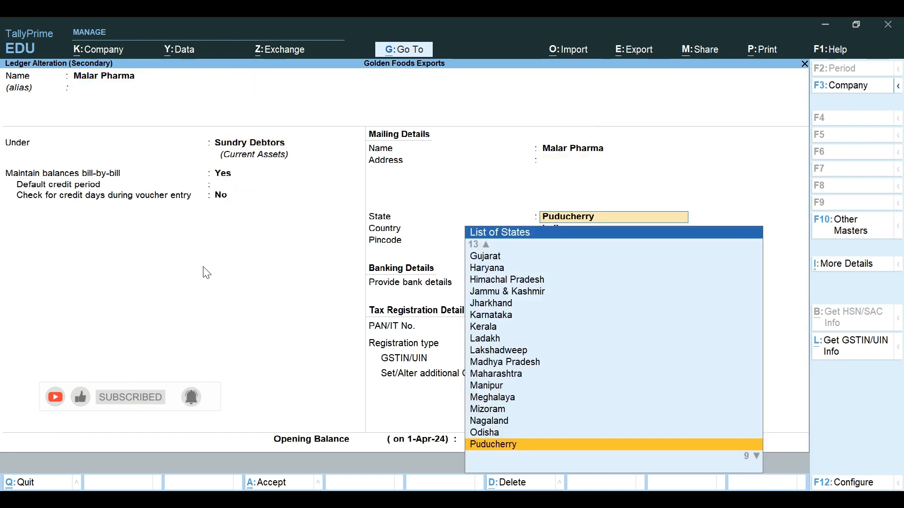
{"action": "key", "text": "Return"}
{"action": "key", "text": "Return"}
{"action": "key", "text": "Return"}
{"action": "key", "text": "Return"}
{"action": "key", "text": "Return"}
{"action": "key", "text": "Return"}
{"action": "key", "text": "Return"}
{"action": "key", "text": "Return"}
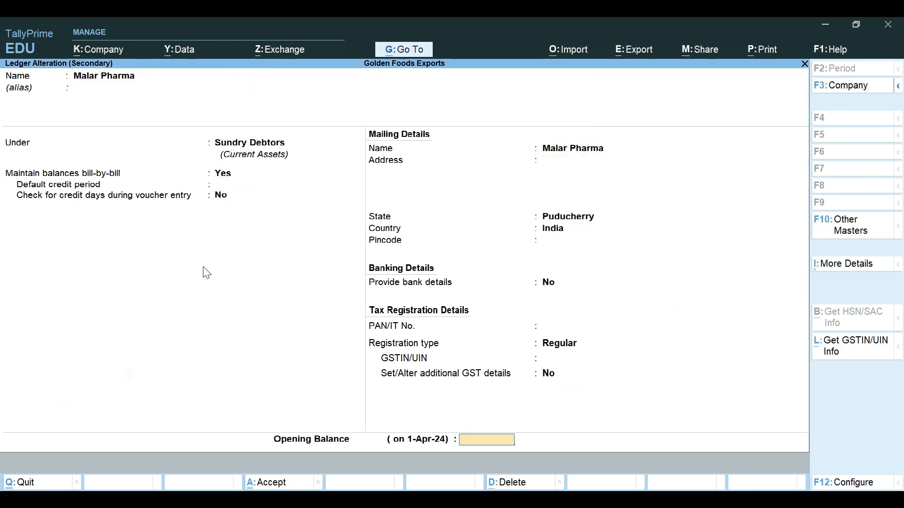
{"action": "key", "text": "Return"}
{"action": "key", "text": "Return"}
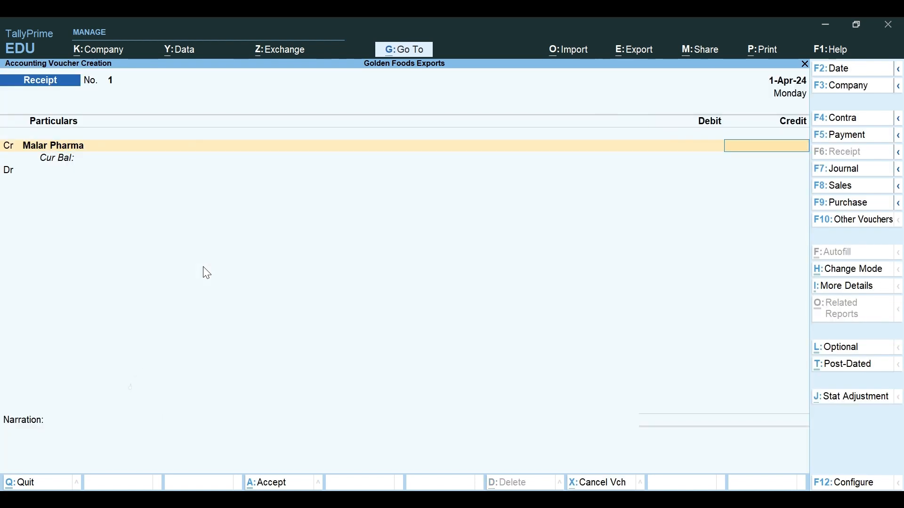
Step: Credit Malar Pharma 15,000 on account, debit Cash 15,000, and save Receipt No. 1
{"action": "type", "text": "15,00"}
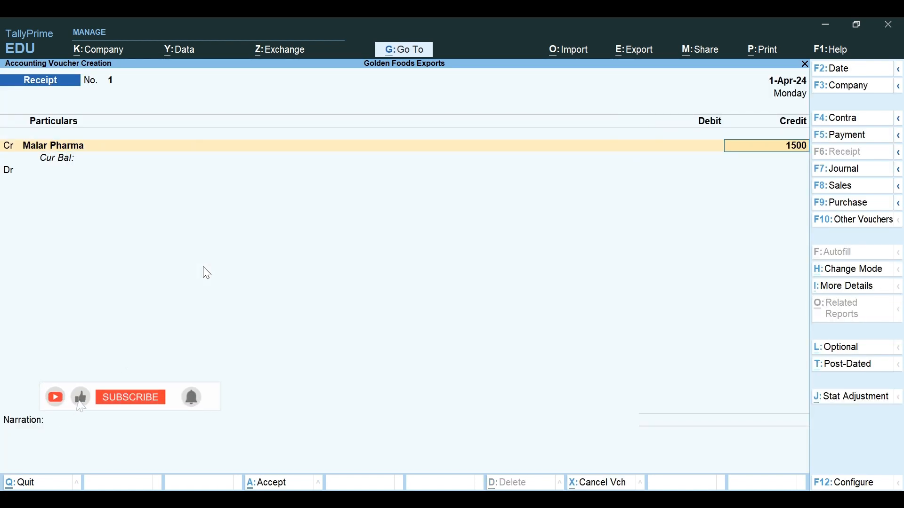
{"action": "type", "text": "0"}
{"action": "key", "text": "Return"}
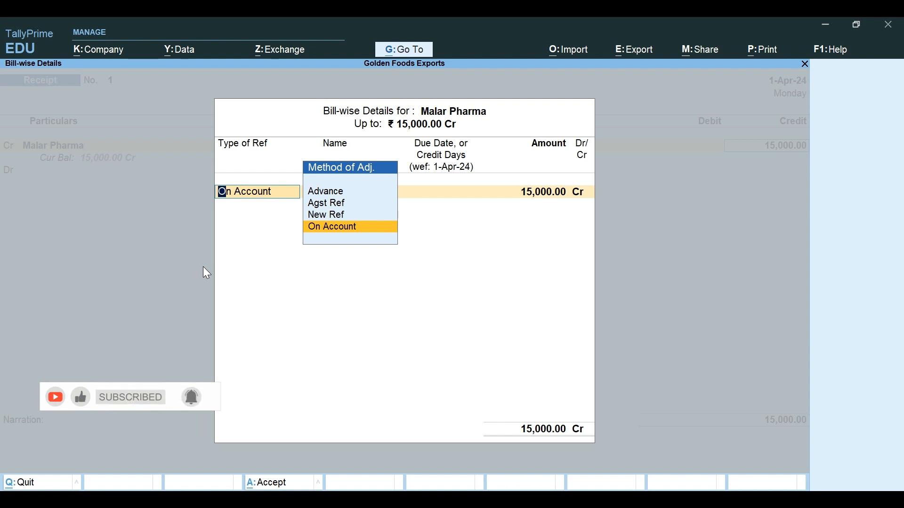
{"action": "key", "text": "Return"}
{"action": "key", "text": "Return"}
{"action": "key", "text": "Return"}
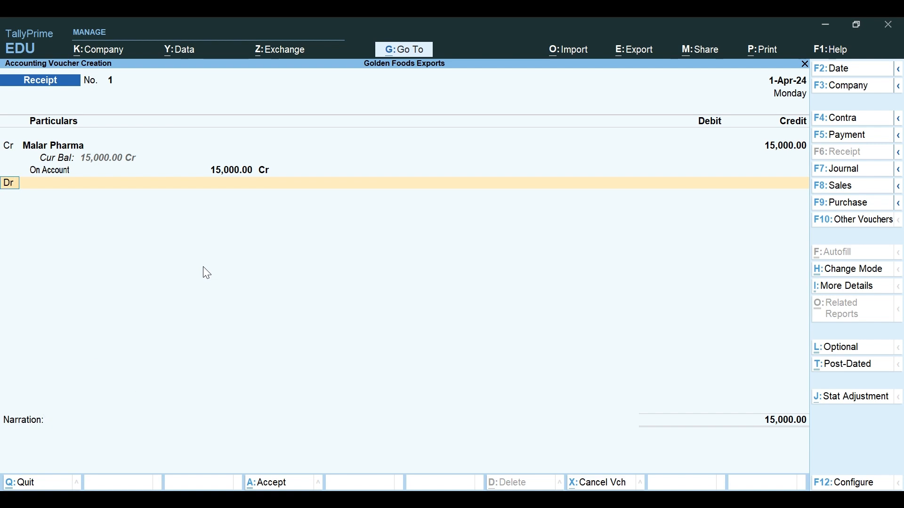
{"action": "key", "text": "Return"}
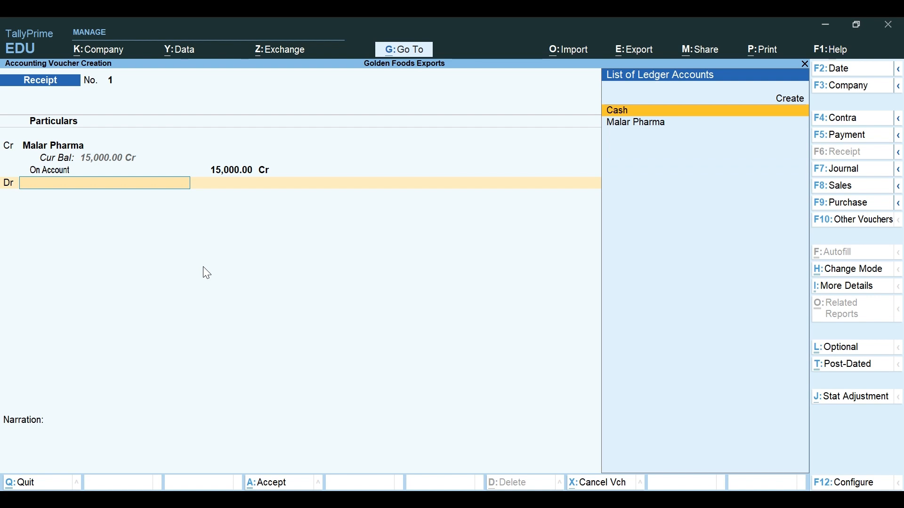
{"action": "left_click", "coordinate": [634, 113]}
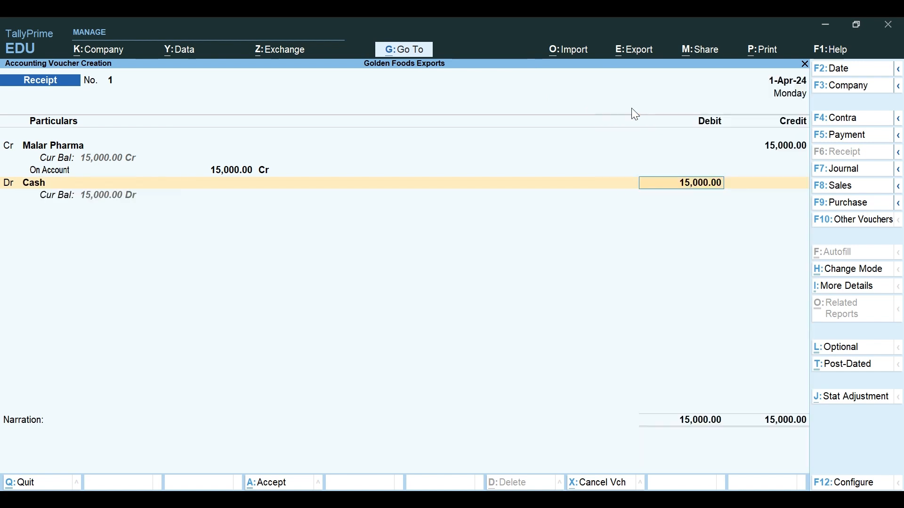
{"action": "key", "text": "Return"}
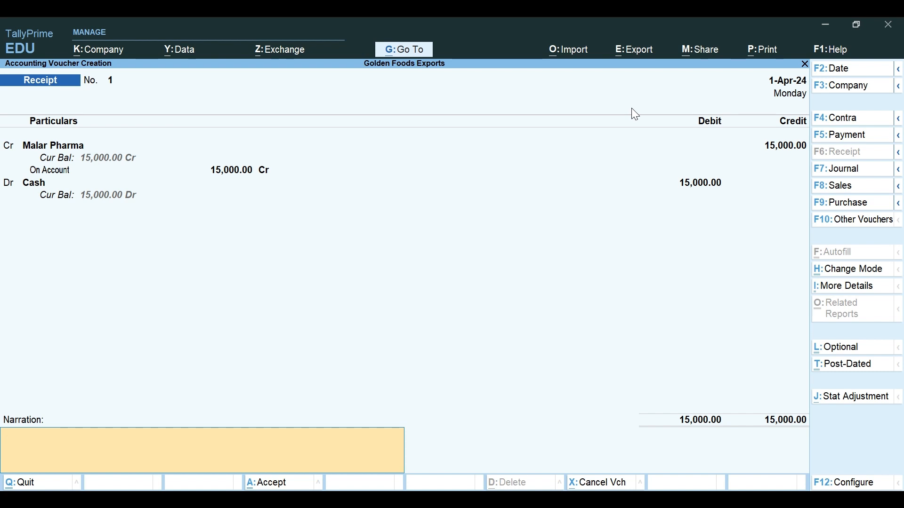
{"action": "key", "text": "Return"}
{"action": "key", "text": "Return"}
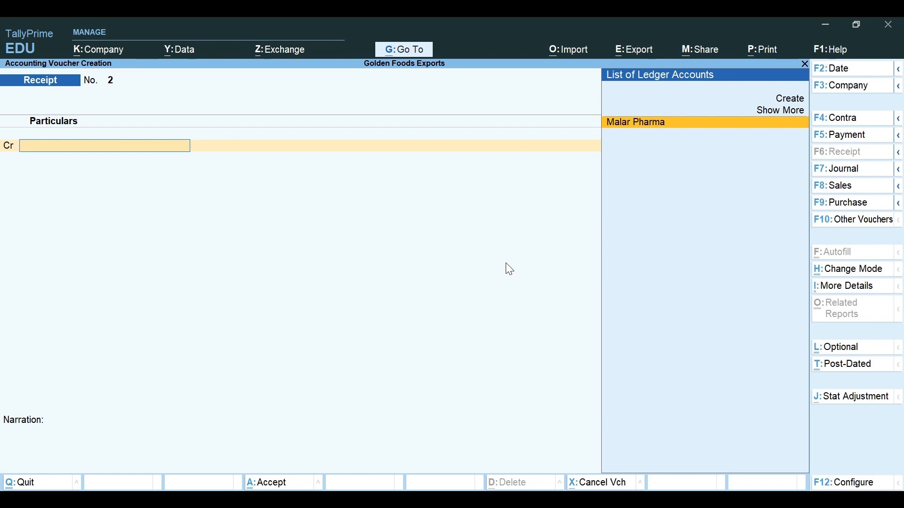
Step: Discard the blank Receipt No. 2 and return to the Gateway of Tally
{"action": "key", "text": "Escape"}
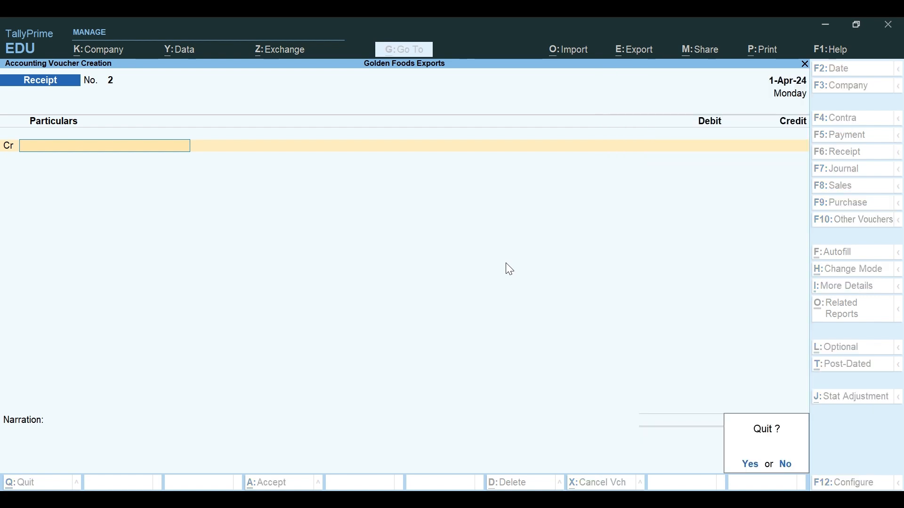
{"action": "key", "text": "y"}
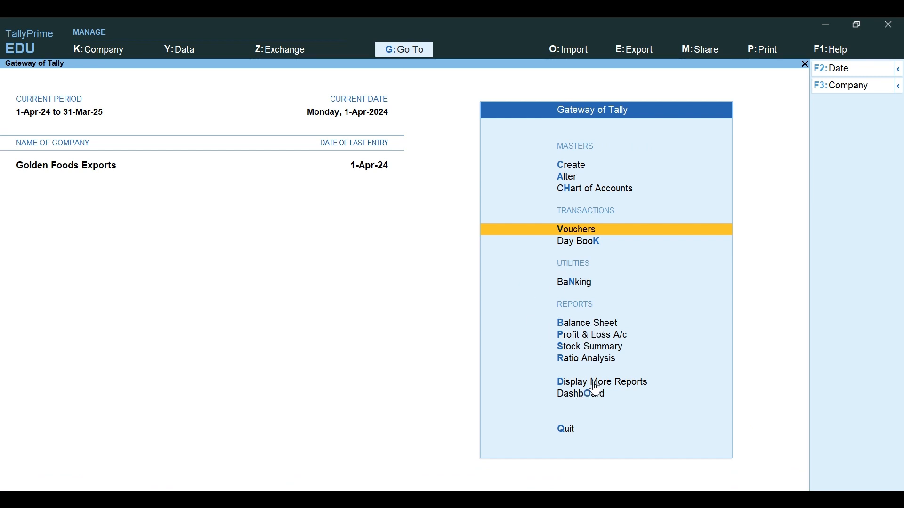
{"action": "left_click", "coordinate": [574, 335]}
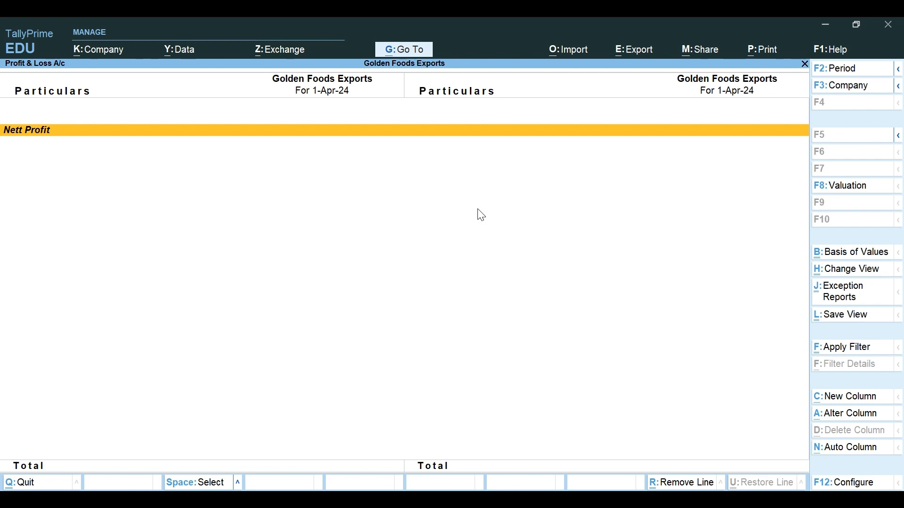
{"action": "key", "text": "Escape"}
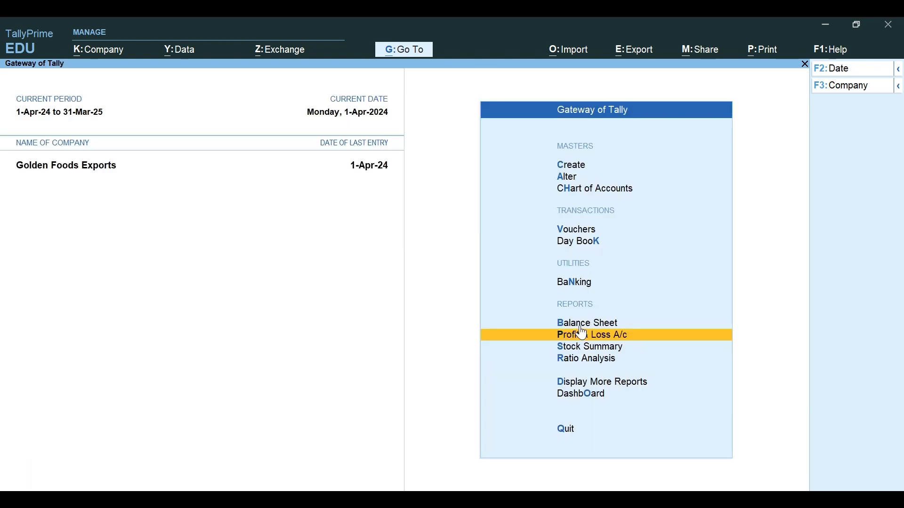
{"action": "key", "text": "b"}
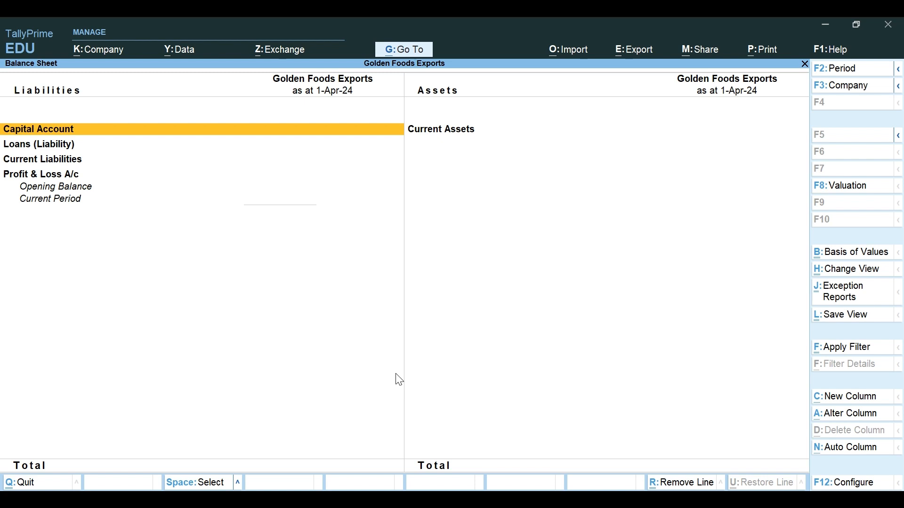
{"action": "key", "text": "Escape"}
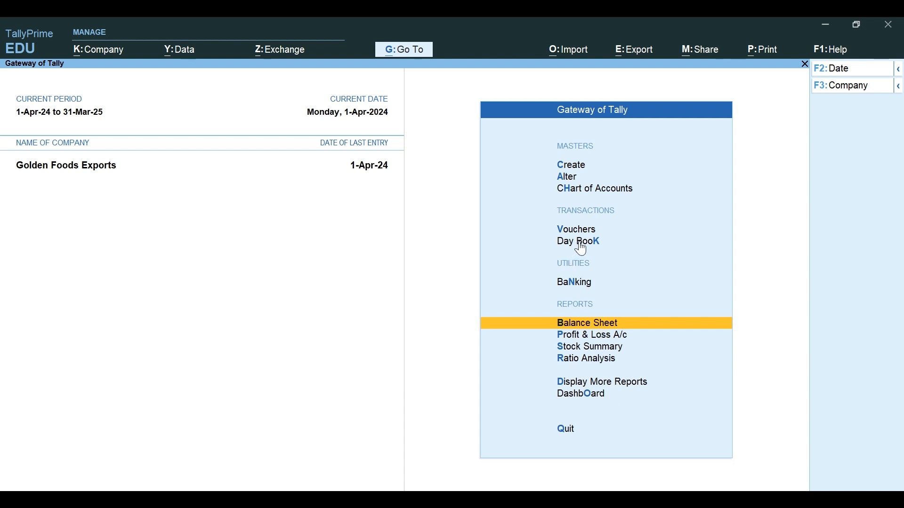
Step: Back out of voucher entry and open the Day Book for 1-Apr-24
{"action": "left_click", "coordinate": [576, 230]}
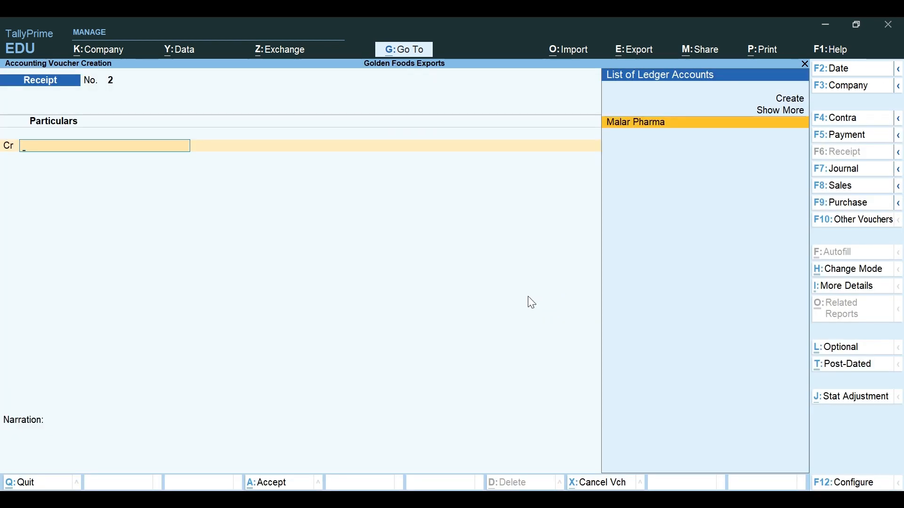
{"action": "key", "text": "Escape"}
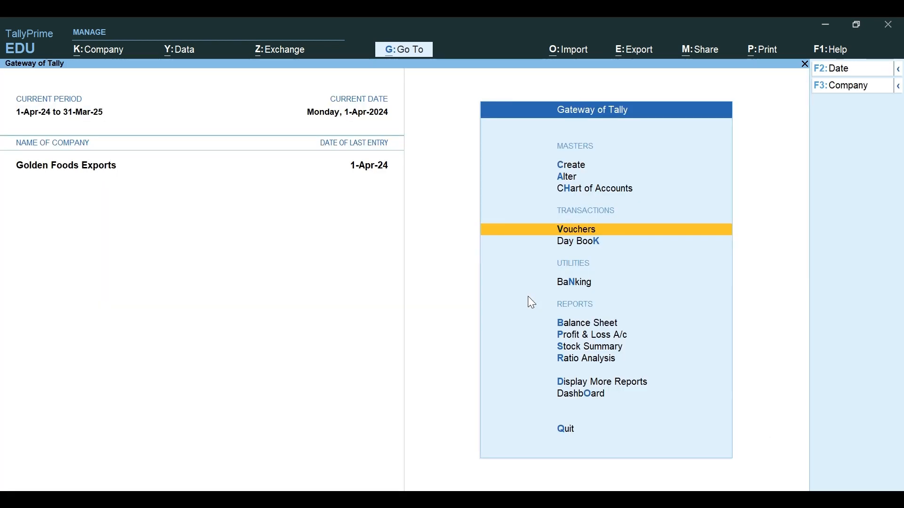
{"action": "left_click", "coordinate": [592, 245]}
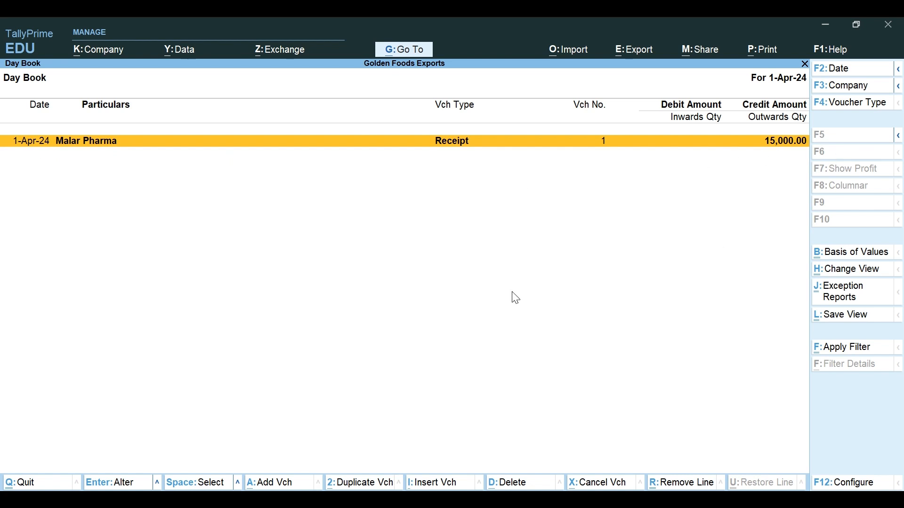
Step: View the Malar Pharma Receipt No. 1 for 15,000.00 from the Day Book, then close it unchanged
{"action": "key", "text": "Return"}
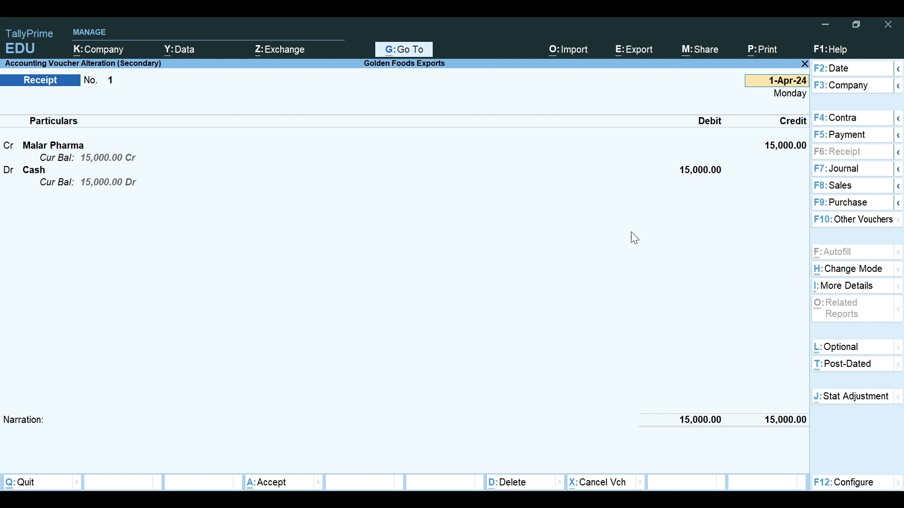
{"action": "key", "text": "Escape"}
{"action": "key", "text": "Escape"}
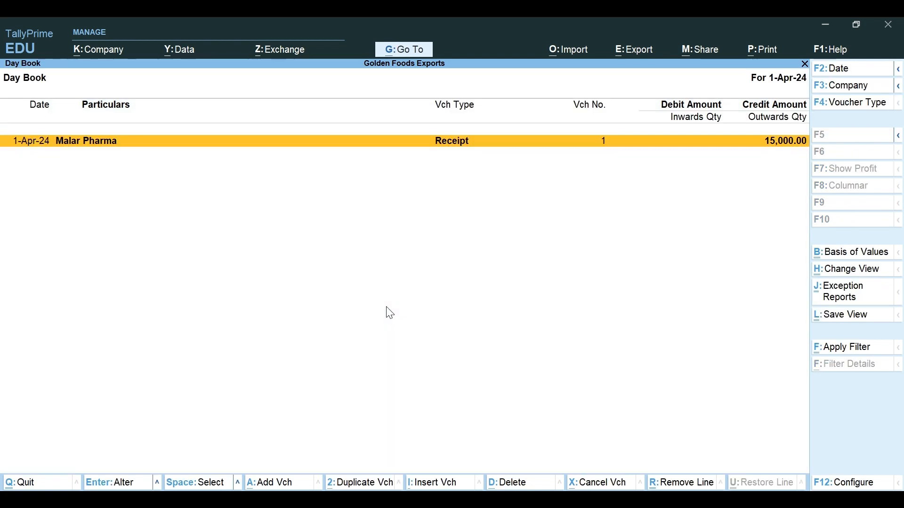
{"action": "key", "text": "Escape"}
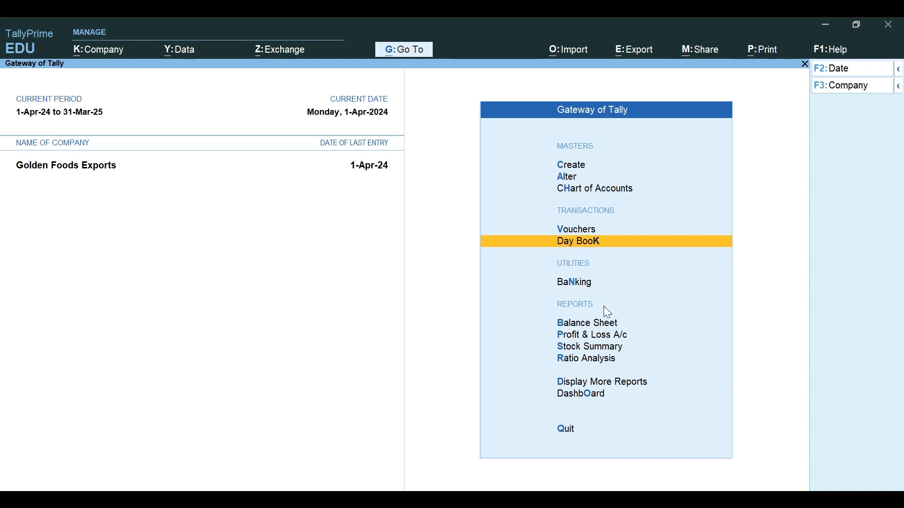
Step: Start a new receipt voucher and keep it in Double Entry mode
{"action": "key", "text": "v"}
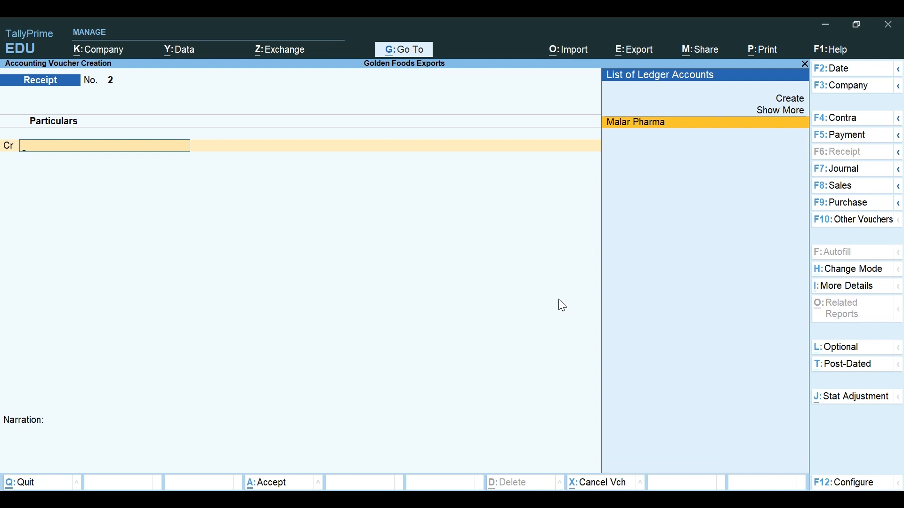
{"action": "left_click", "coordinate": [859, 485]}
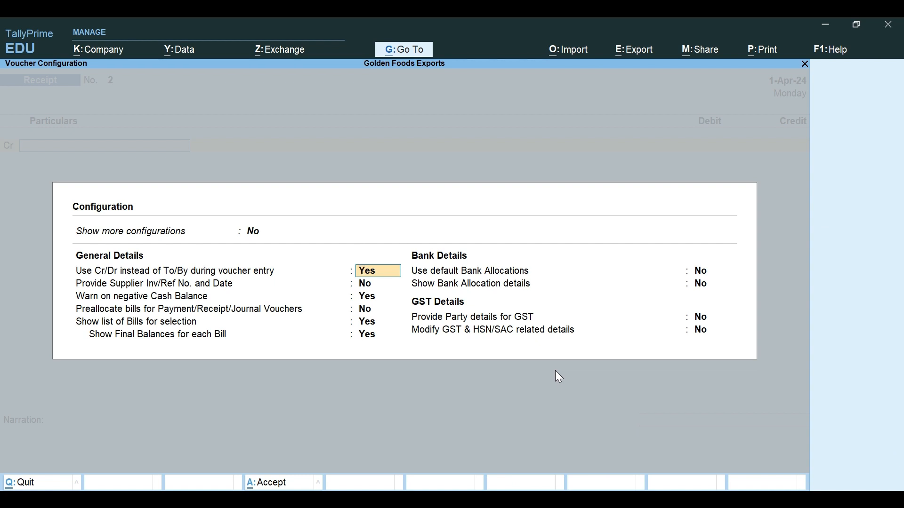
{"action": "key", "text": "Escape"}
{"action": "key", "text": "Escape"}
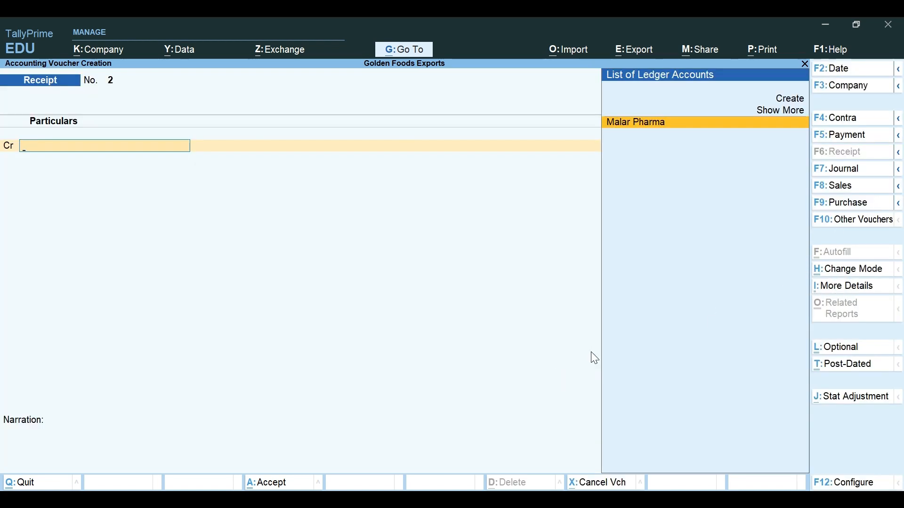
{"action": "key", "text": "alt+Tab"}
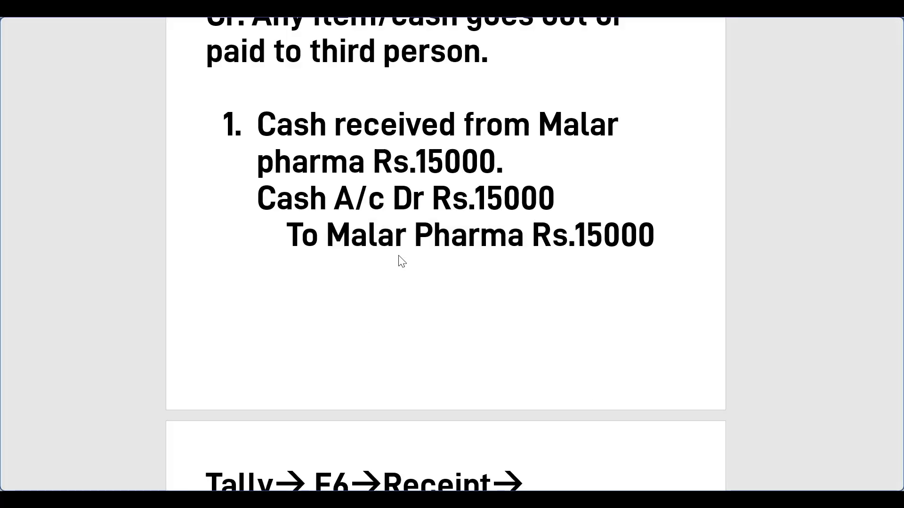
{"action": "key", "text": "alt+Tab"}
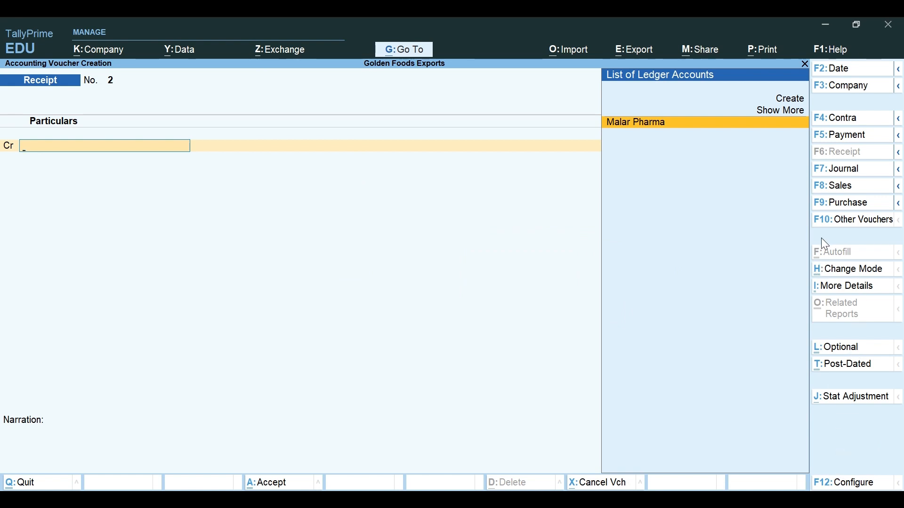
{"action": "left_click", "coordinate": [835, 271]}
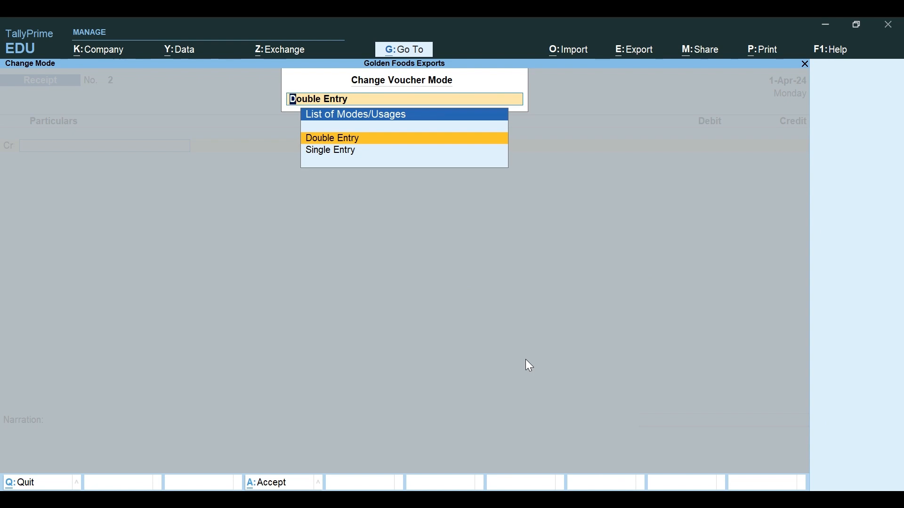
{"action": "left_click", "coordinate": [339, 138]}
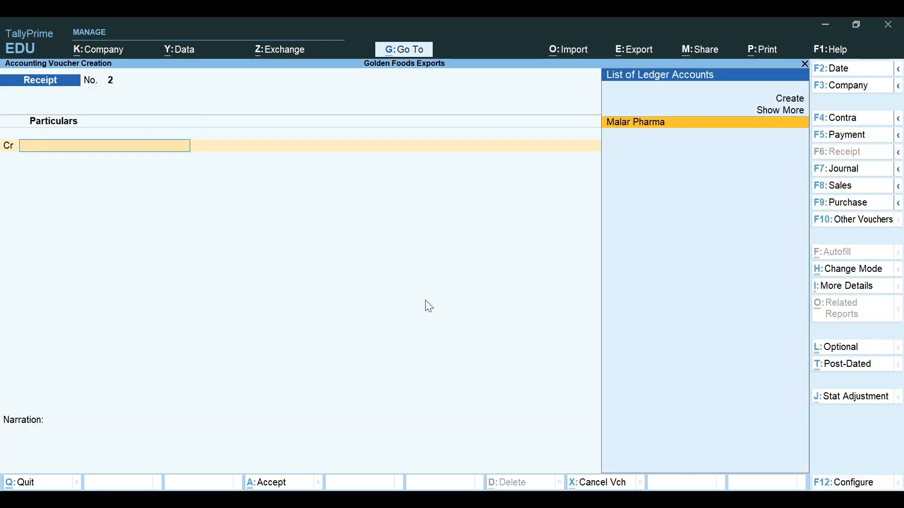
Step: Discard the blank receipt, then review Malar Pharma's 15,000.00 receipt in the Day Book
{"action": "key", "text": "Escape"}
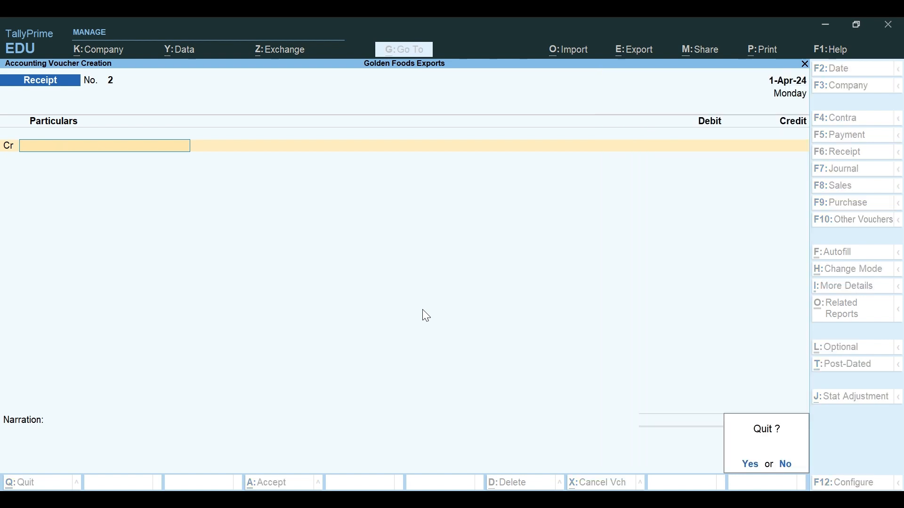
{"action": "key", "text": "Return"}
{"action": "key", "text": "k"}
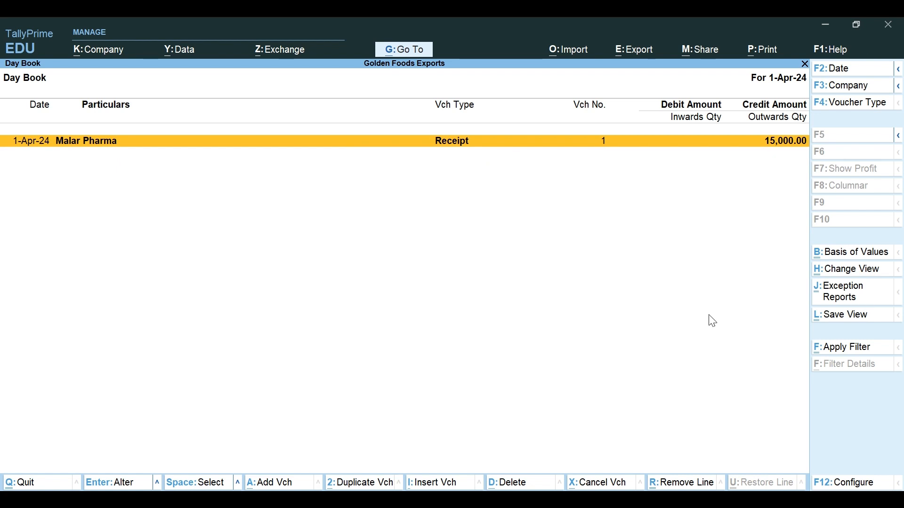
{"action": "key", "text": "Escape"}
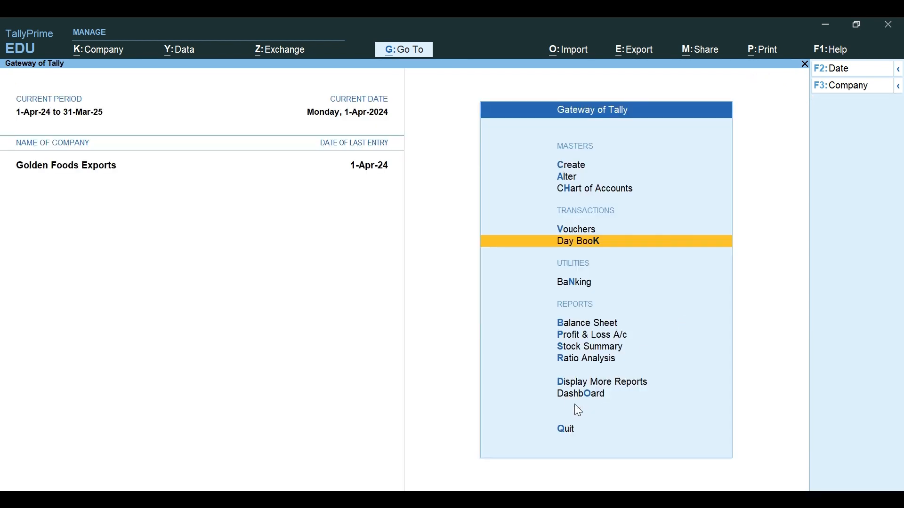
{"action": "key", "text": "alt+Tab"}
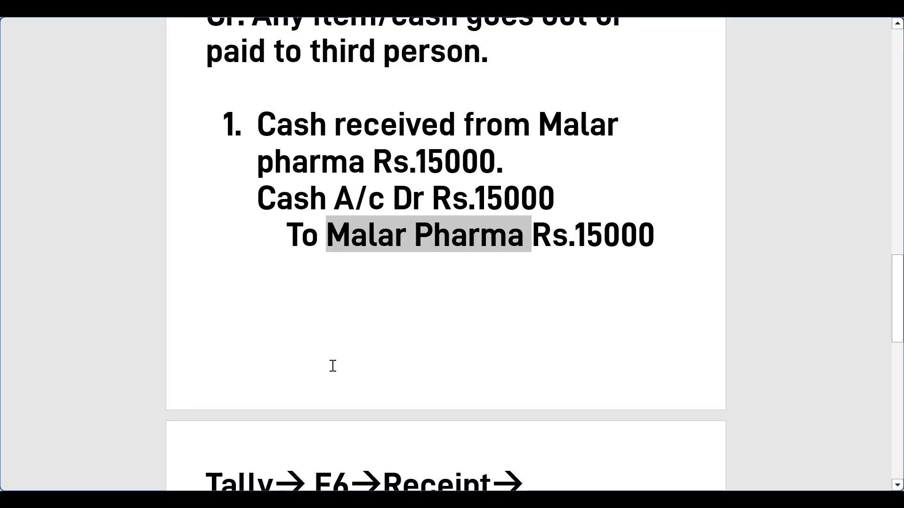
{"action": "scroll", "coordinate": [333, 366], "scroll_direction": "up", "scroll_amount": 8}
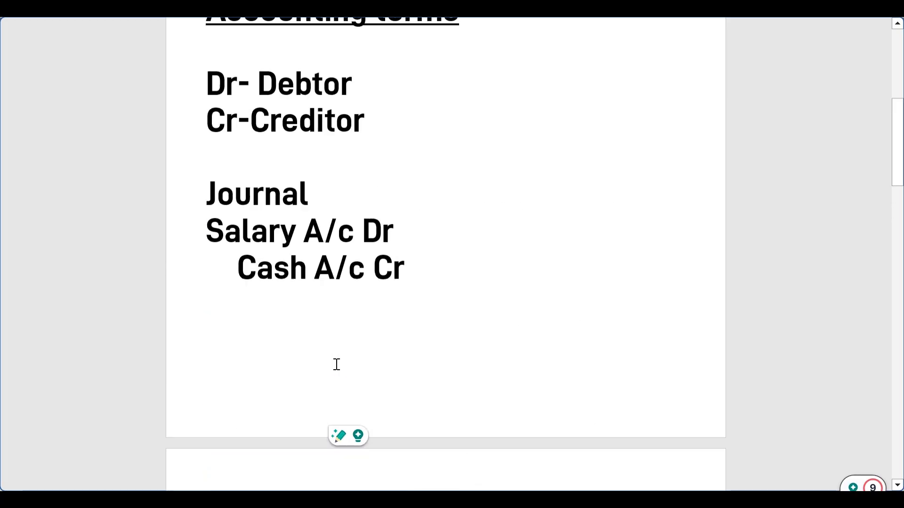
{"action": "scroll", "coordinate": [337, 365], "scroll_direction": "up", "scroll_amount": 6}
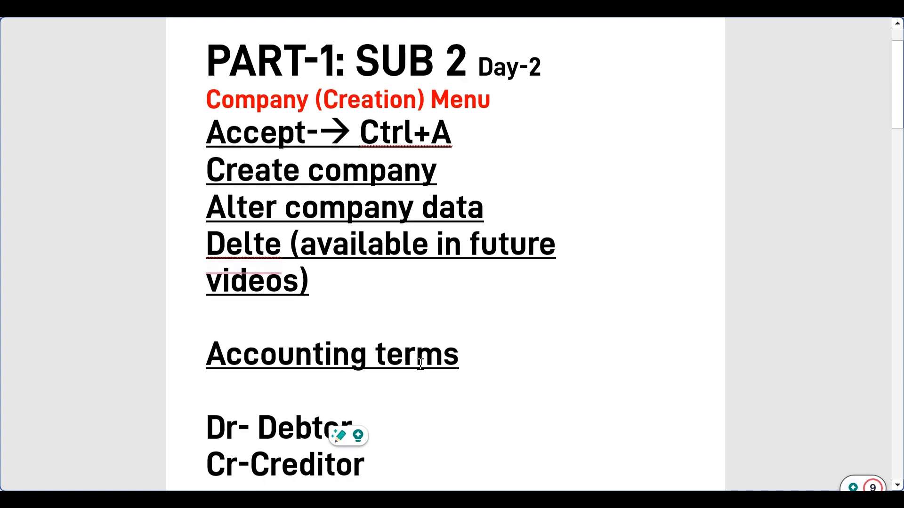
{"action": "scroll", "coordinate": [420, 364], "scroll_direction": "down", "scroll_amount": 14}
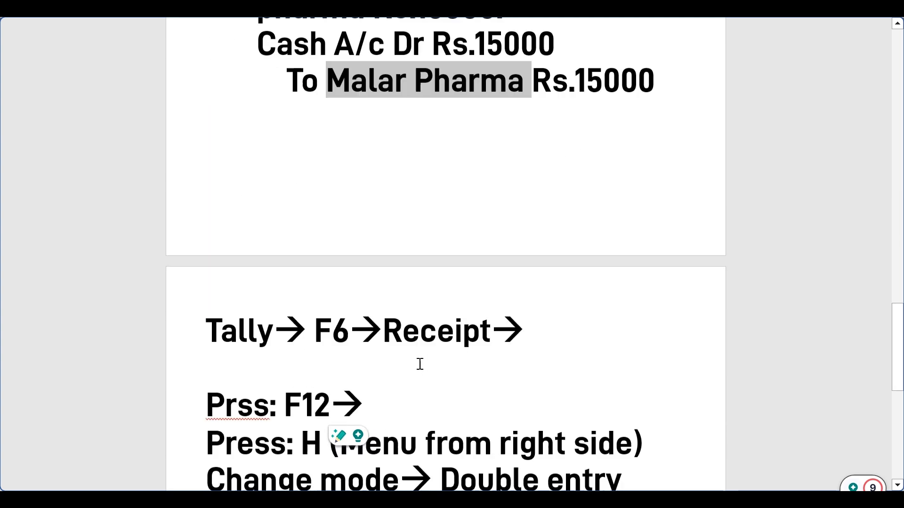
{"action": "scroll", "coordinate": [420, 364], "scroll_direction": "down", "scroll_amount": 10}
{"action": "scroll", "coordinate": [417, 363], "scroll_direction": "up", "scroll_amount": 1}
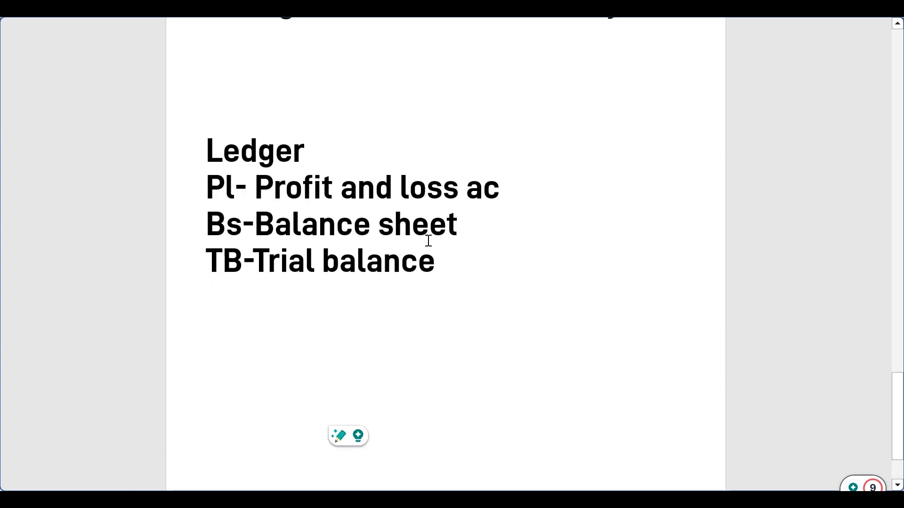
{"action": "key", "text": "alt+Tab"}
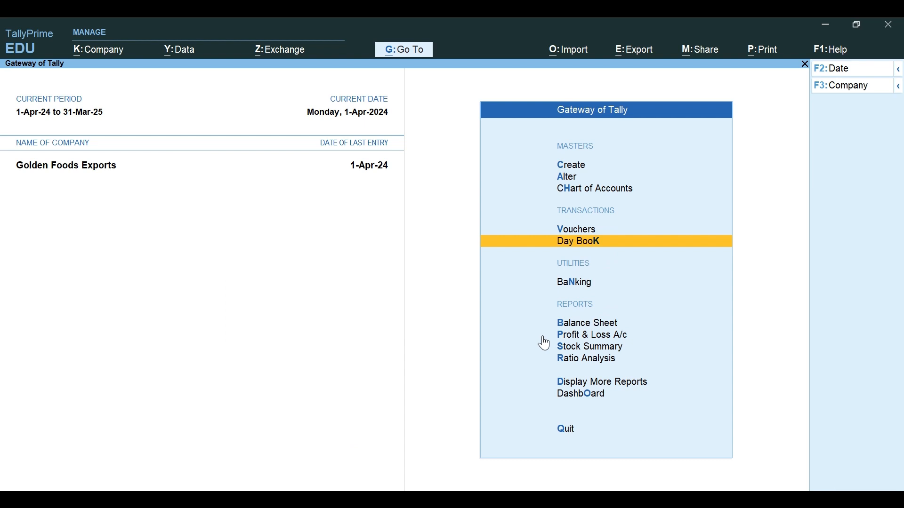
Step: Check Receivable Turnover on the Dashboard
{"action": "left_click", "coordinate": [580, 395]}
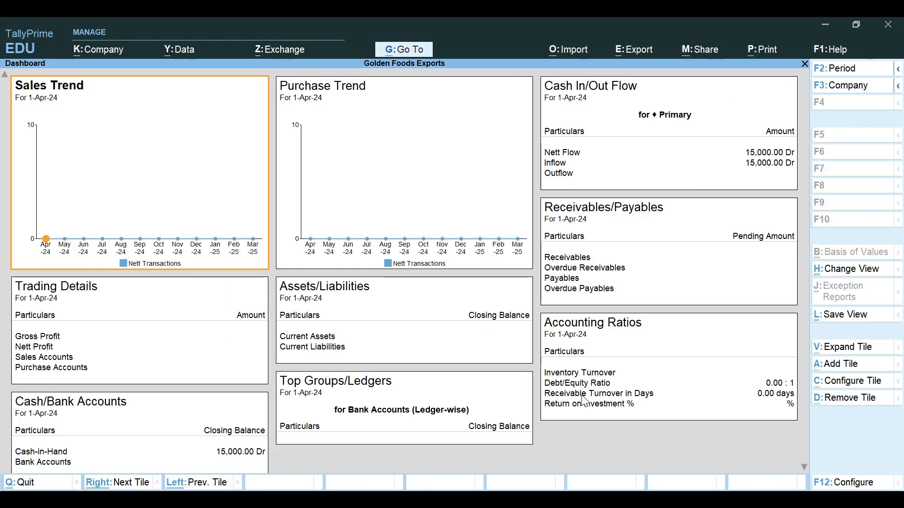
{"action": "left_click", "coordinate": [581, 395]}
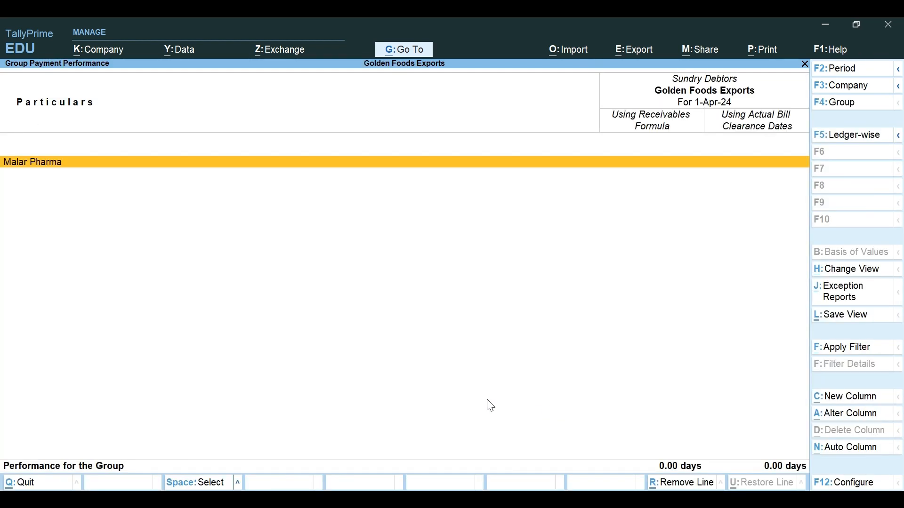
{"action": "key", "text": "Escape"}
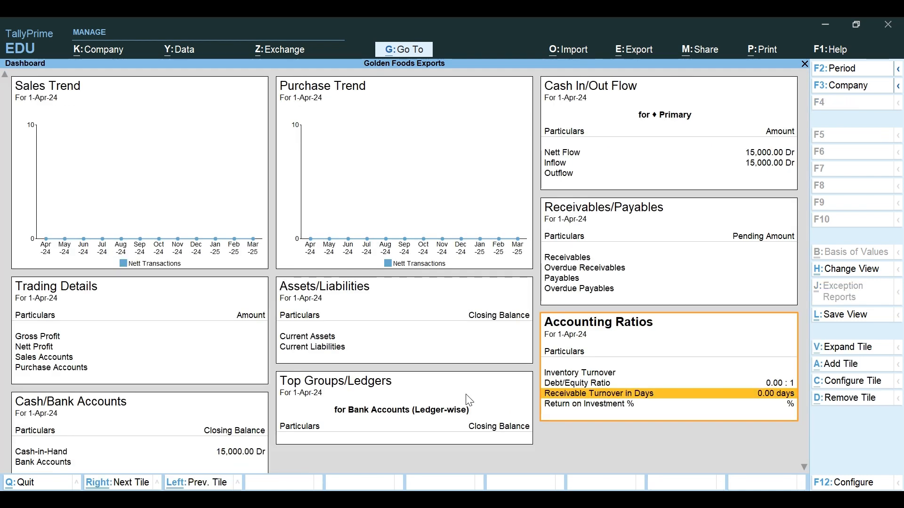
{"action": "key", "text": "Escape"}
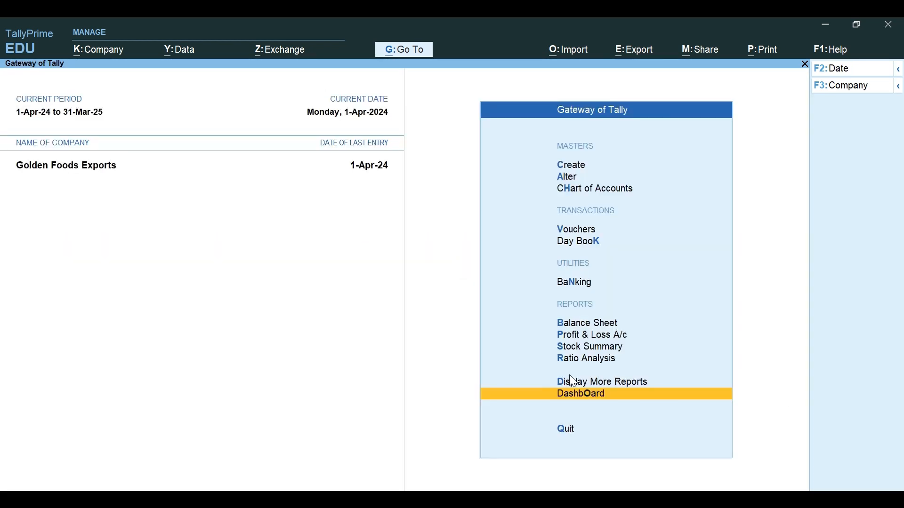
Step: Confirm the Trial Balance balances at 15,000.00, then start Receipt voucher No. 2
{"action": "left_click", "coordinate": [601, 383]}
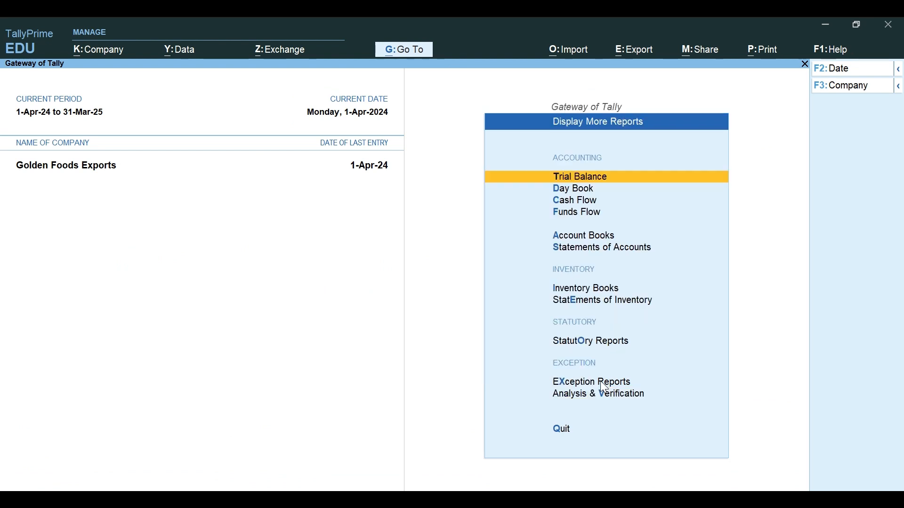
{"action": "key", "text": "Escape"}
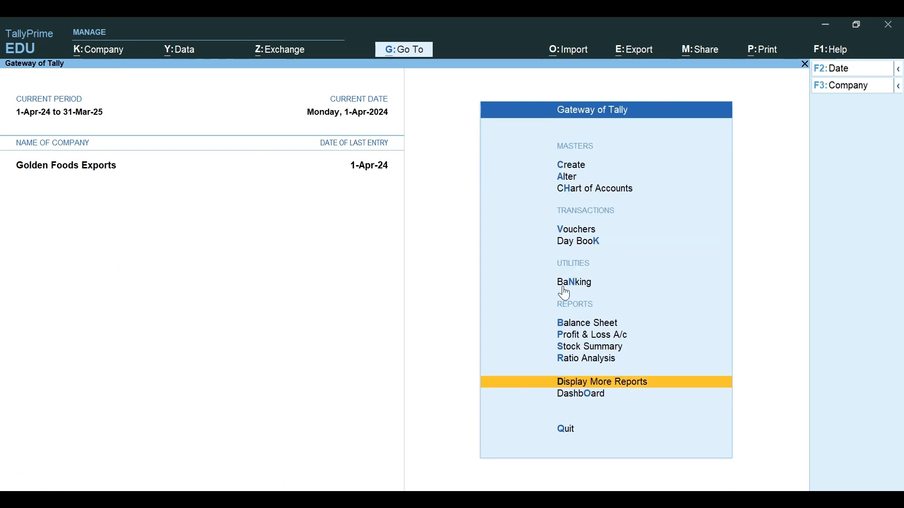
{"action": "left_click", "coordinate": [621, 382]}
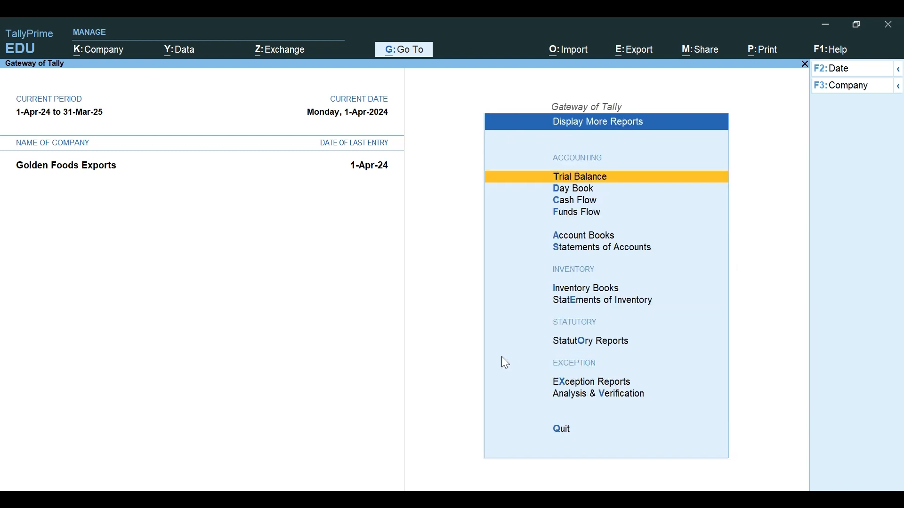
{"action": "left_click", "coordinate": [572, 174]}
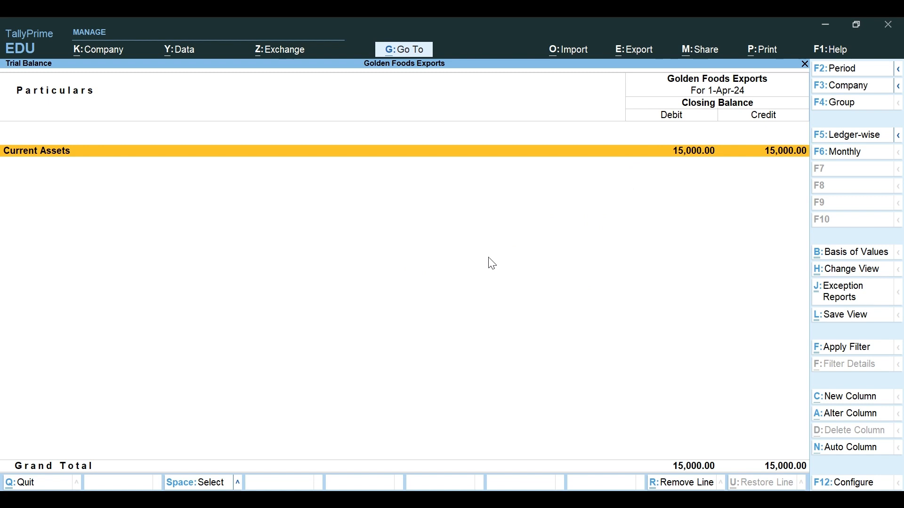
{"action": "key", "text": "Escape"}
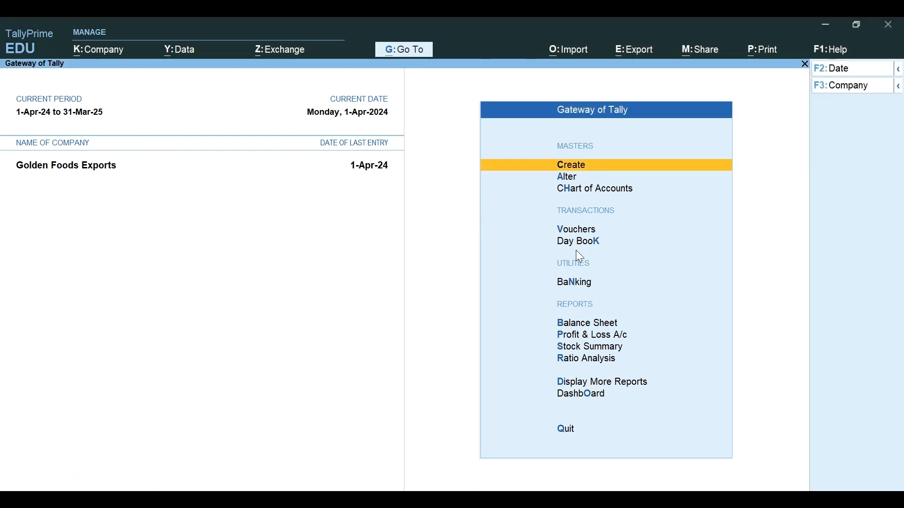
{"action": "left_click", "coordinate": [582, 232]}
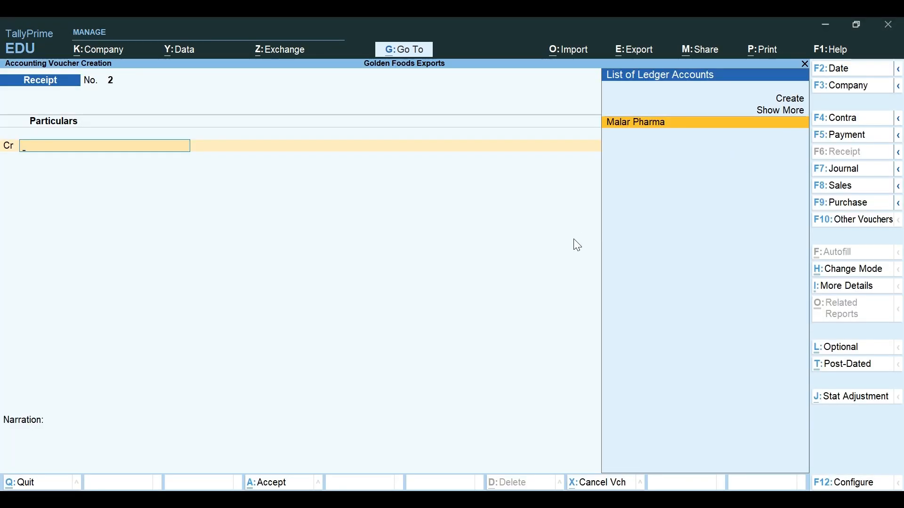
Step: Discard the new blank receipt voucher twice, returning to the Gateway of Tally
{"action": "key", "text": "Escape"}
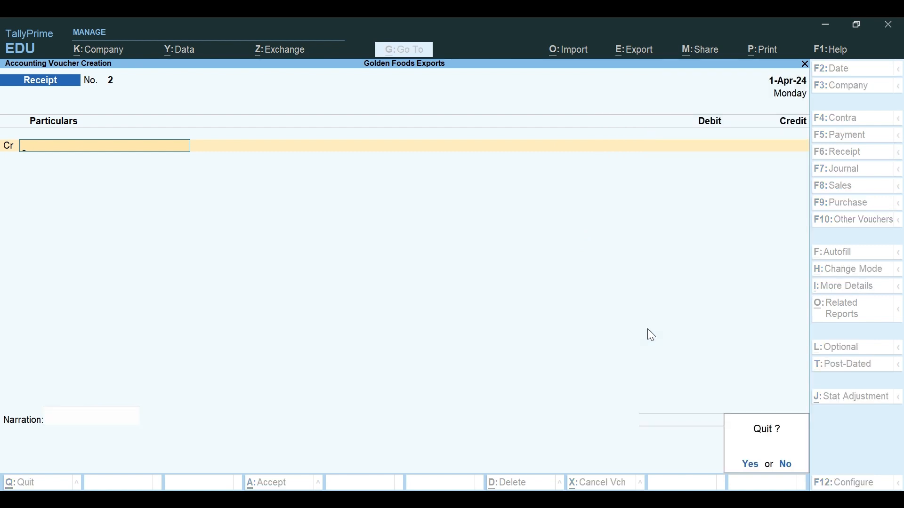
{"action": "key", "text": "Return"}
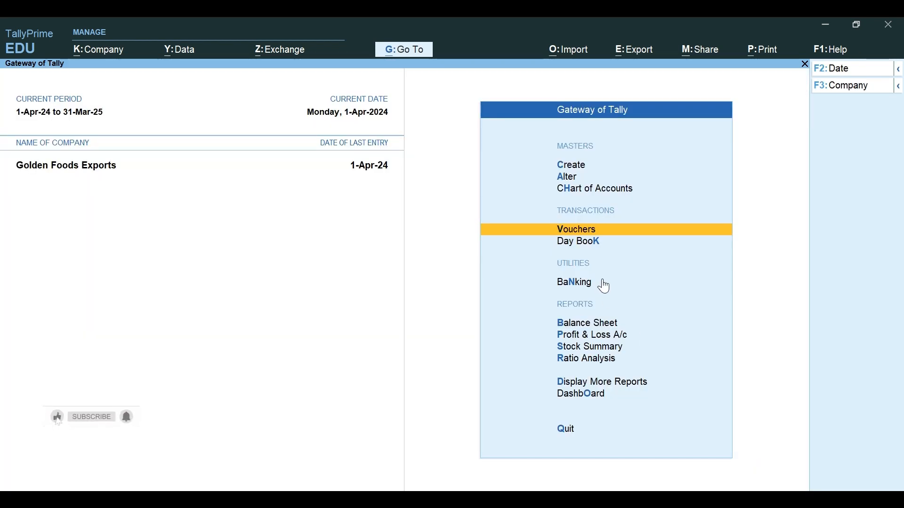
{"action": "left_click", "coordinate": [597, 231]}
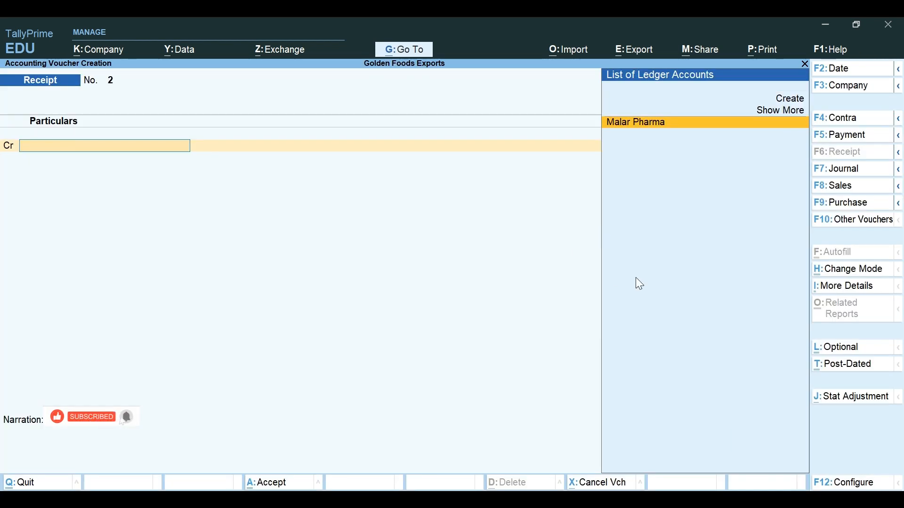
{"action": "key", "text": "Escape"}
{"action": "key", "text": "y"}
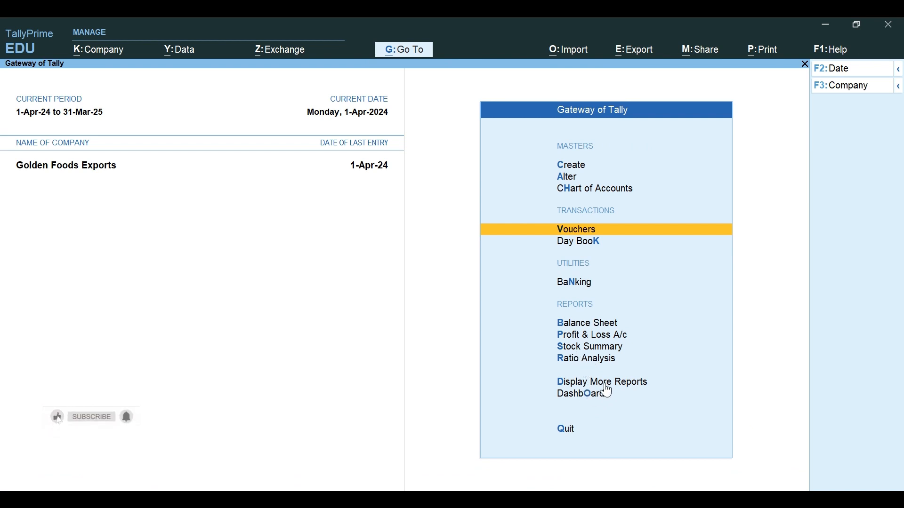
Step: Recheck the Trial Balance at 15,000.00 debit and credit, then quit TallyPrime
{"action": "key", "text": "d"}
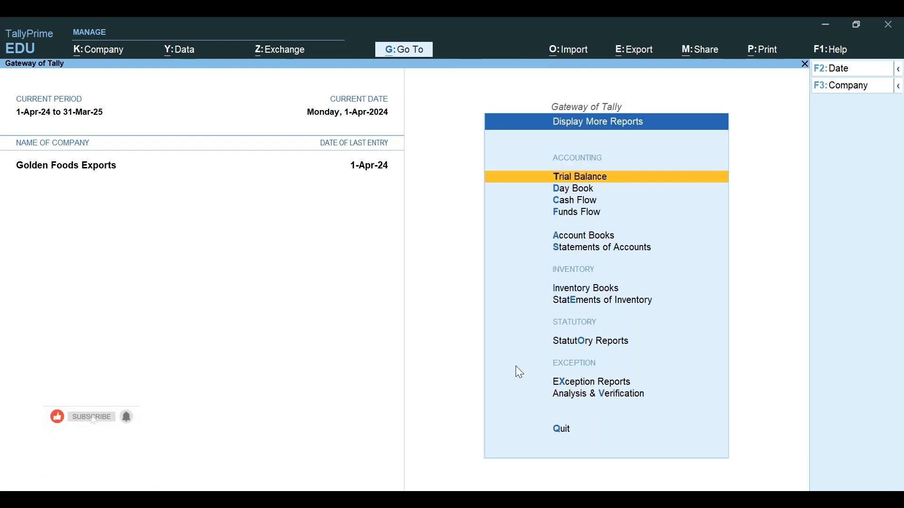
{"action": "left_click", "coordinate": [592, 178]}
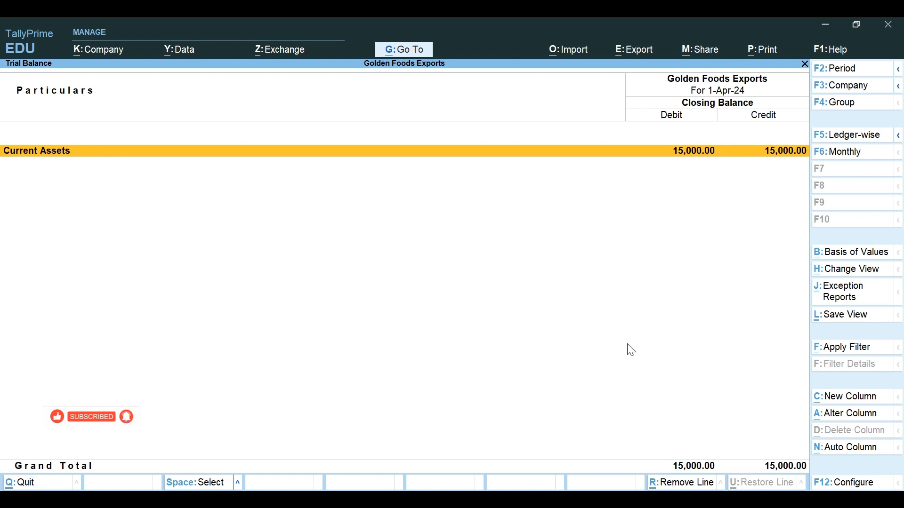
{"action": "key", "text": "Escape"}
{"action": "key", "text": "Escape"}
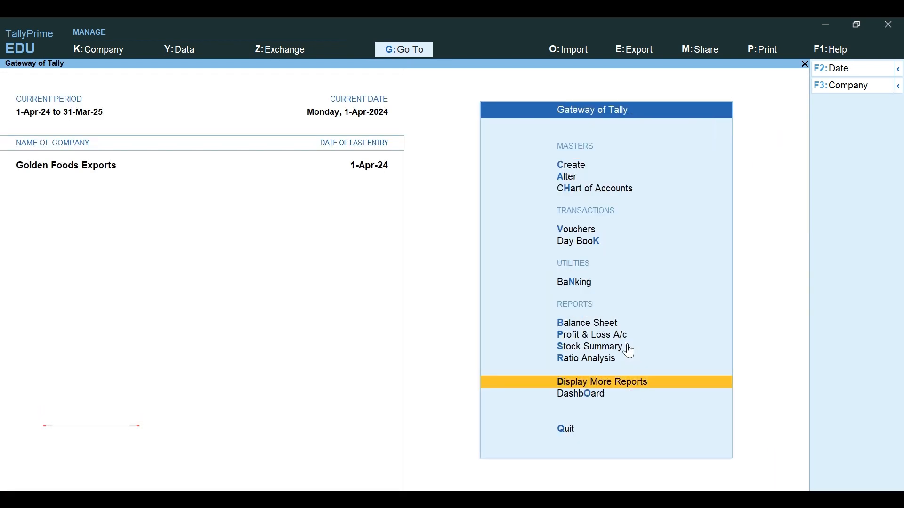
{"action": "left_click", "coordinate": [568, 431]}
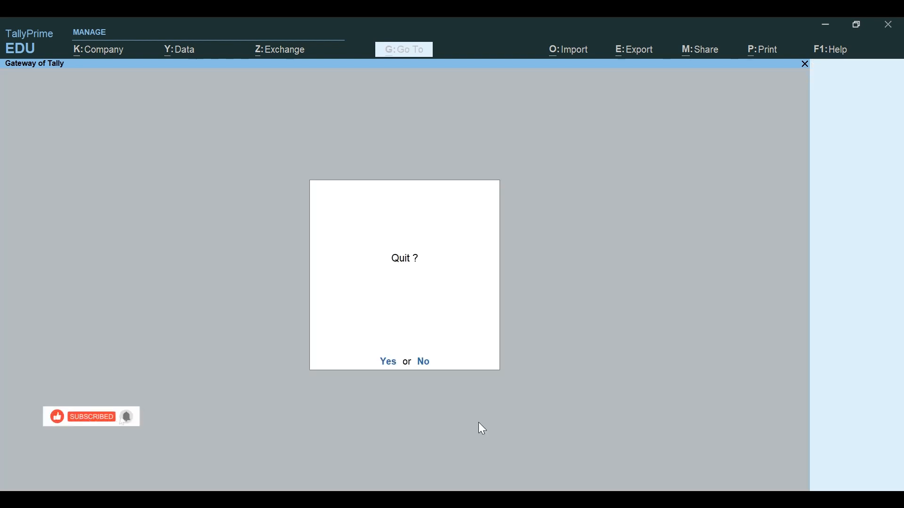
{"action": "left_click", "coordinate": [386, 362]}
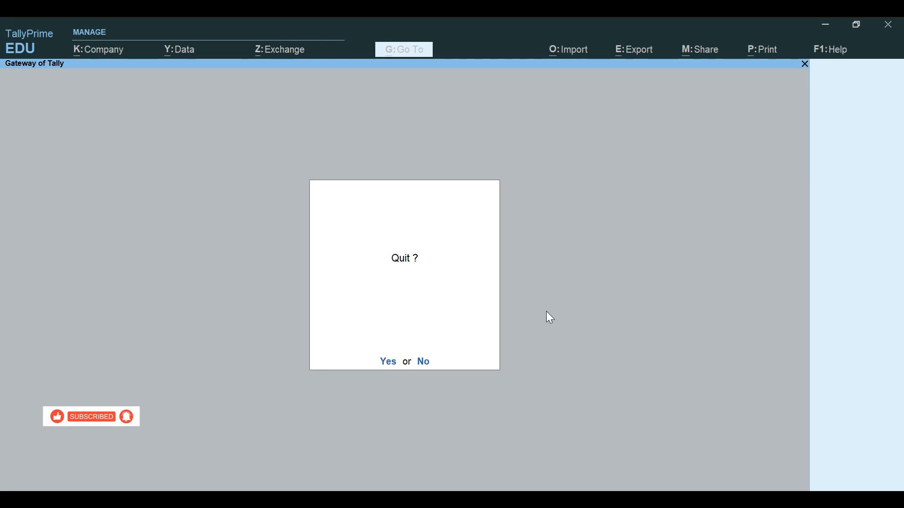